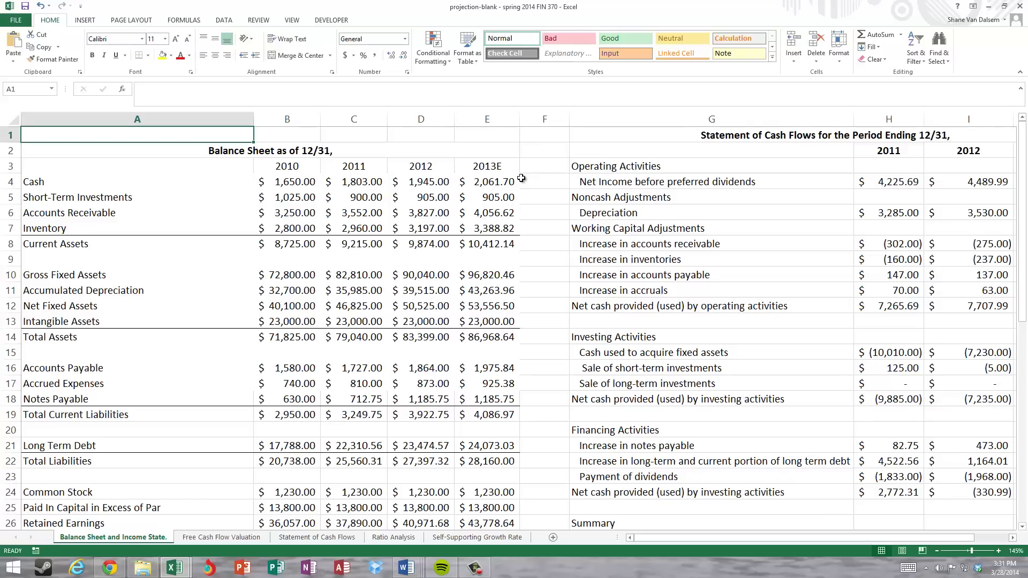
Look over the balance sheet's year columns from 2010 through the 2013E estimate.
{"action": "key", "text": "Right"}
{"action": "key", "text": "Right"}
{"action": "key", "text": "Right"}
{"action": "key", "text": "Right"}
{"action": "key", "text": "Right"}
{"action": "key", "text": "Down"}
{"action": "key", "text": "Down"}
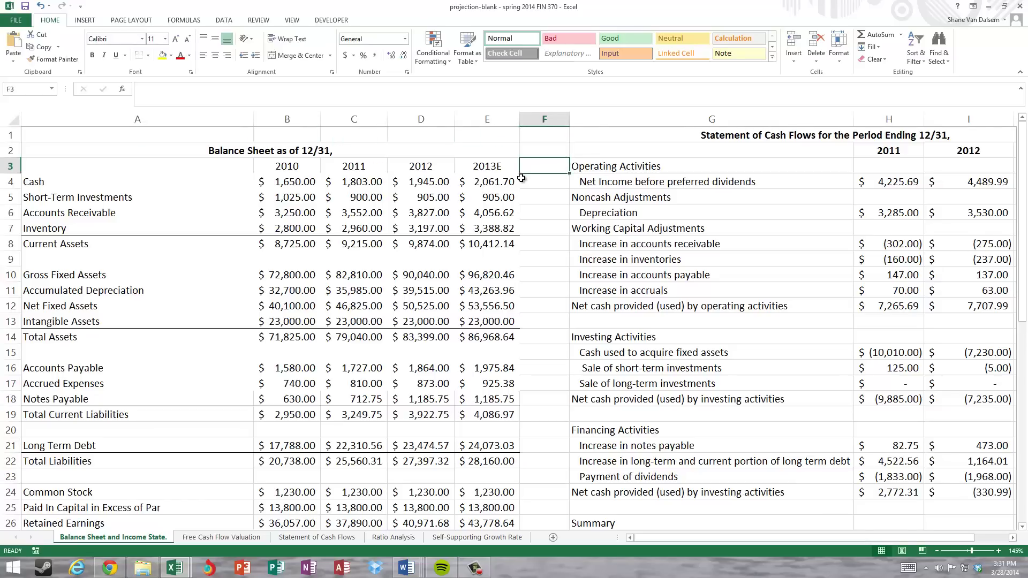
{"action": "key", "text": "Left"}
{"action": "key", "text": "Left"}
{"action": "key", "text": "Left"}
{"action": "key", "text": "Left"}
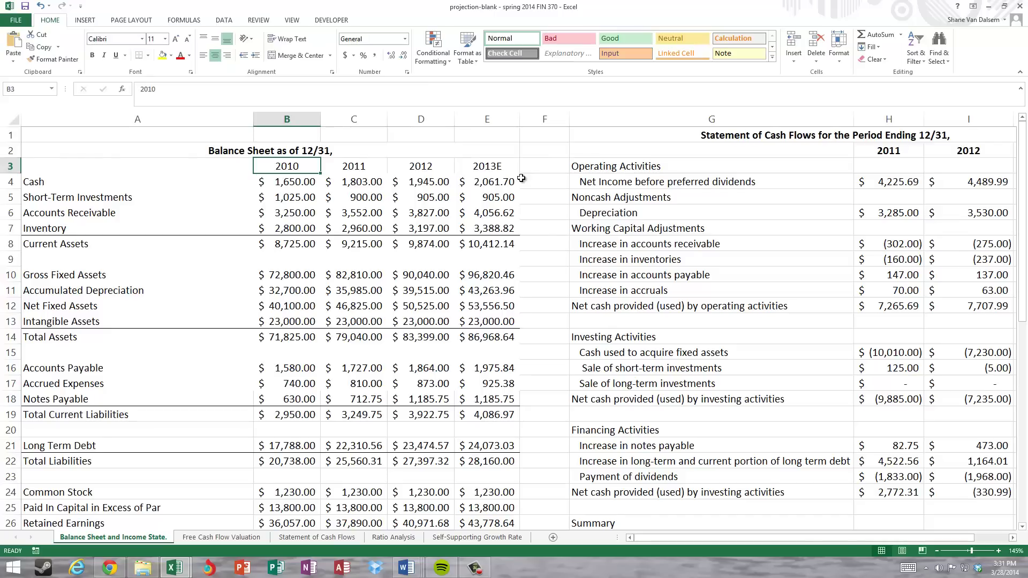
{"action": "key", "text": "Right"}
{"action": "key", "text": "Right"}
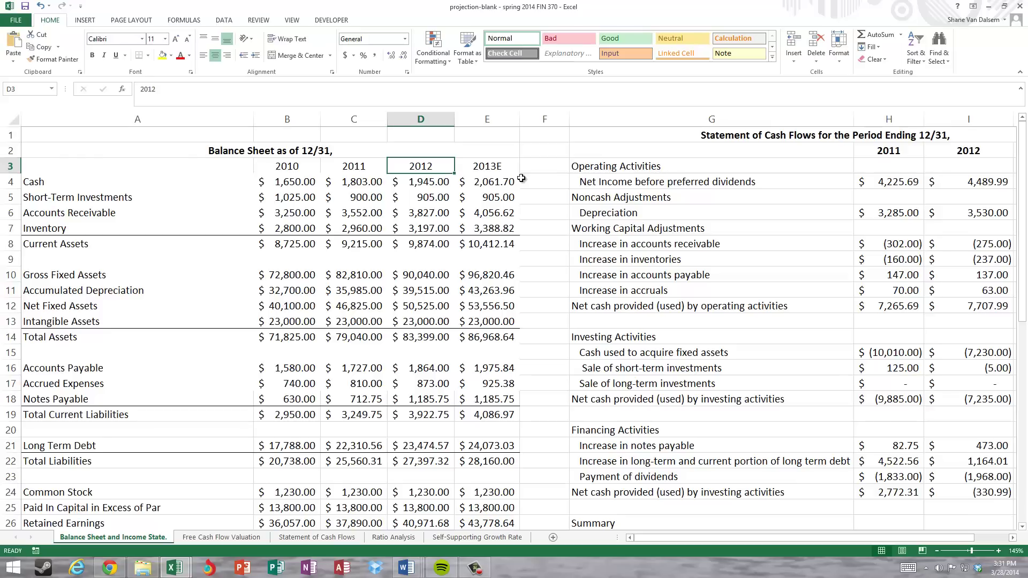
{"action": "key", "text": "Right"}
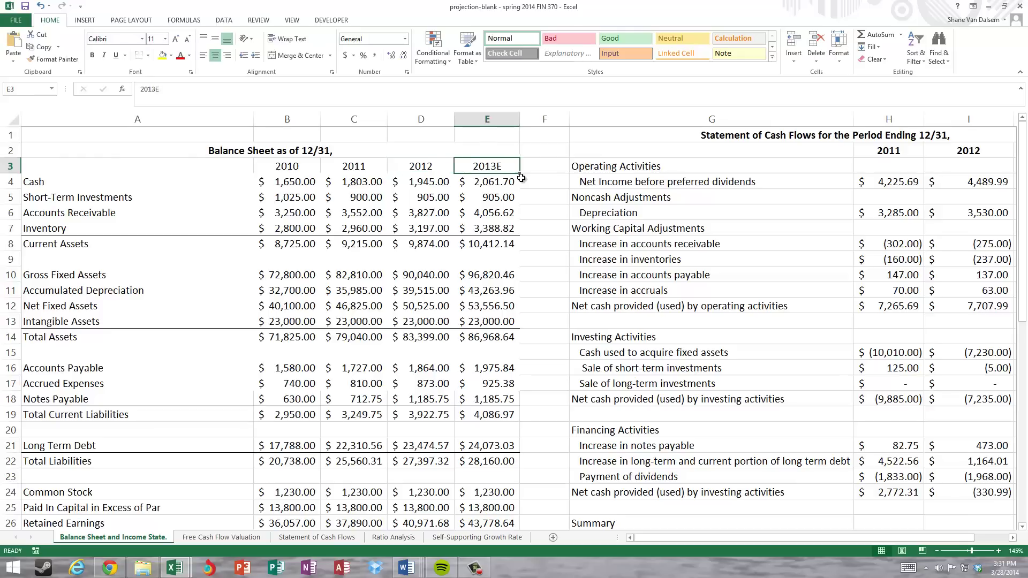
In column F beside the balance sheet, label Cash as Operating and Short-Term Investments as Non-Operating.
{"action": "key", "text": "Right"}
{"action": "key", "text": "Down"}
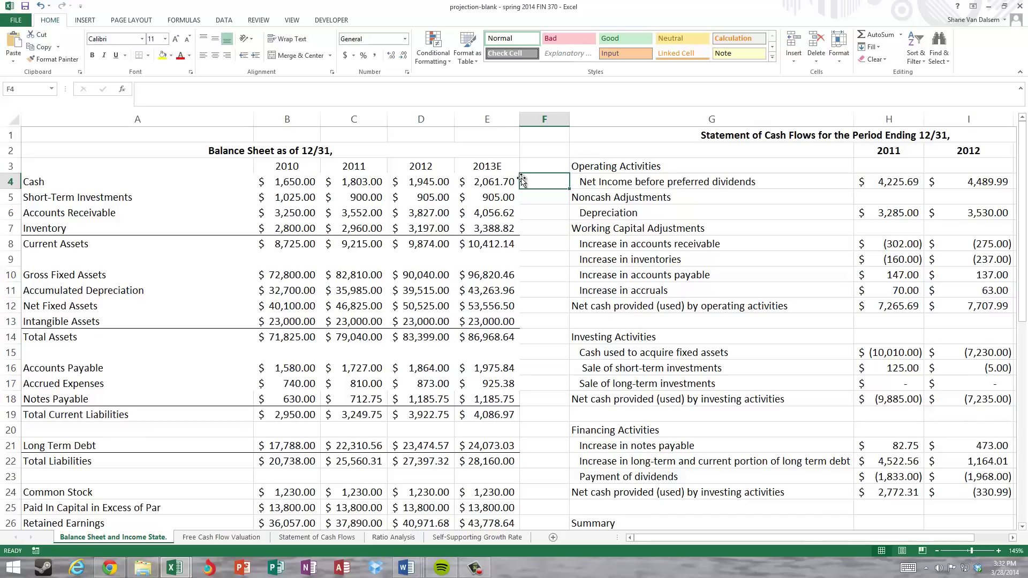
{"action": "type", "text": "OPerating"}
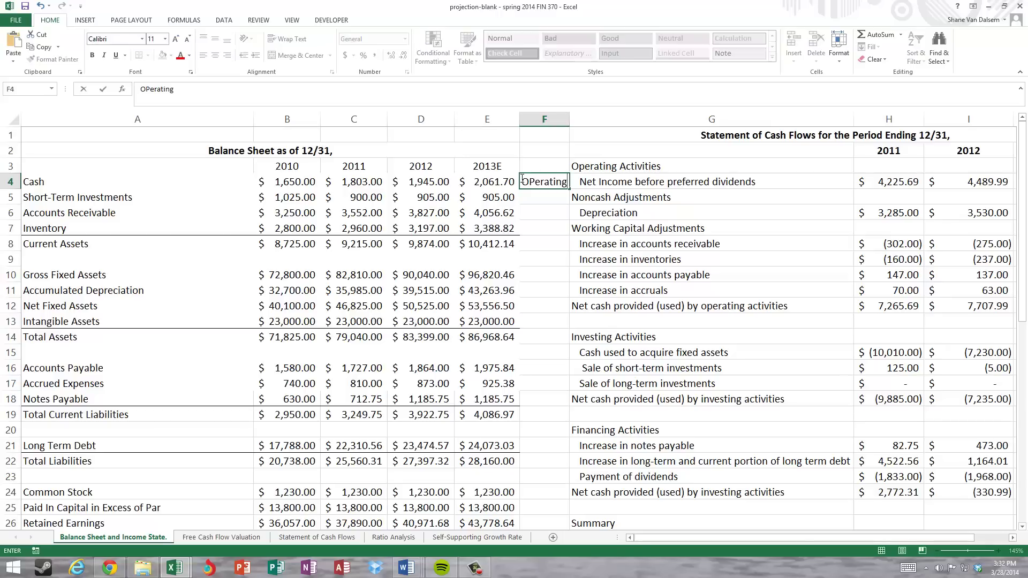
{"action": "key", "text": "Return"}
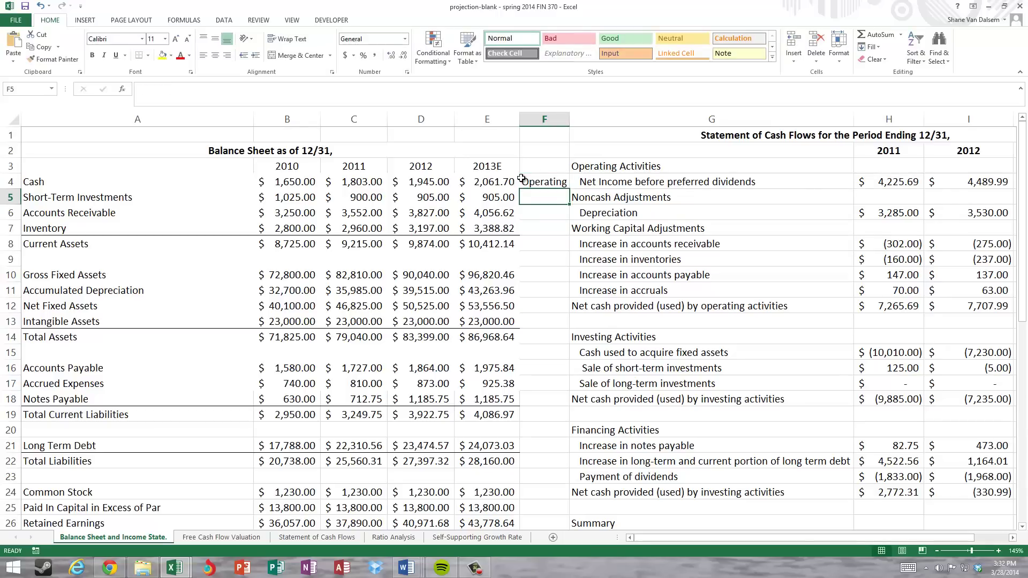
{"action": "type", "text": "No"}
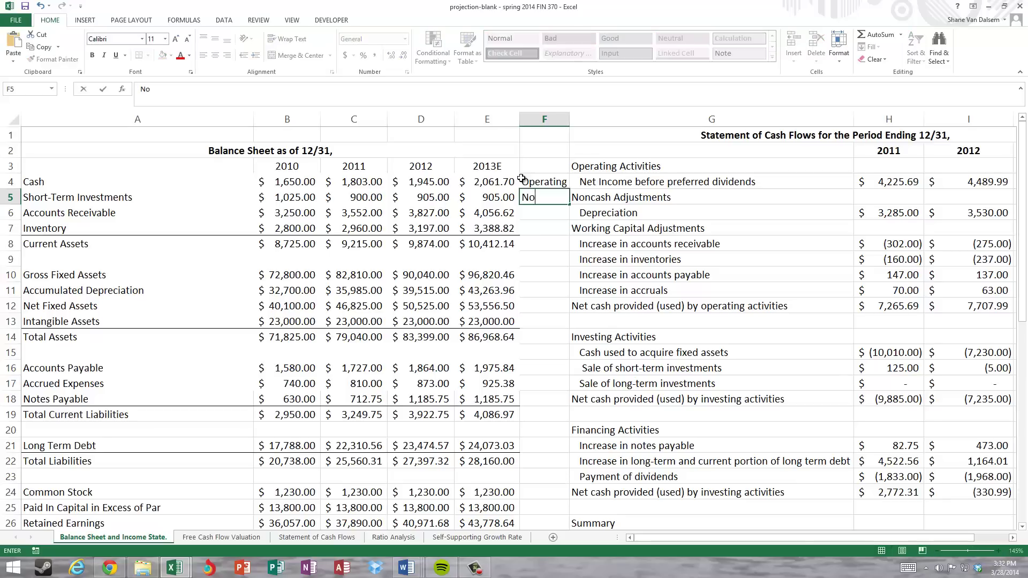
{"action": "type", "text": "n-Operating"}
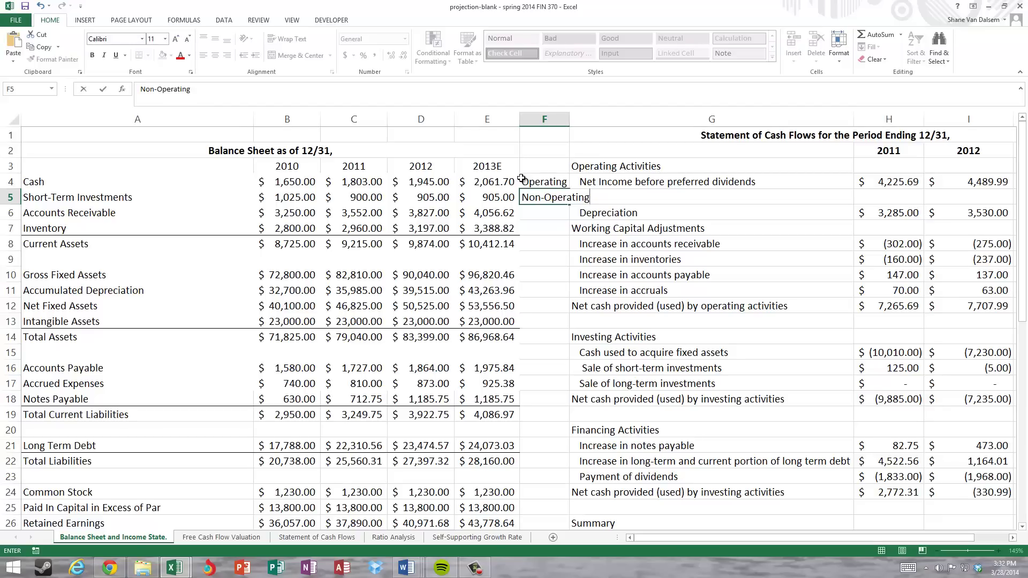
{"action": "key", "text": "Return"}
Widen column F to fit its labels and mark Accounts Receivable and Inventory as Operating.
{"action": "type", "text": "\\"}
{"action": "key", "text": "BackSpace"}
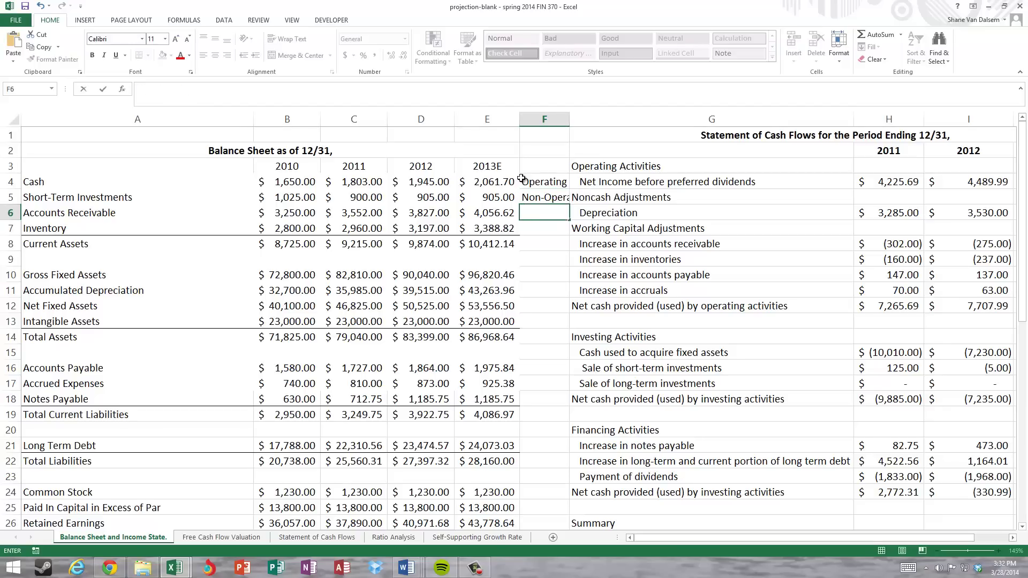
{"action": "double_click", "coordinate": [570, 119]}
{"action": "left_click", "coordinate": [557, 213]}
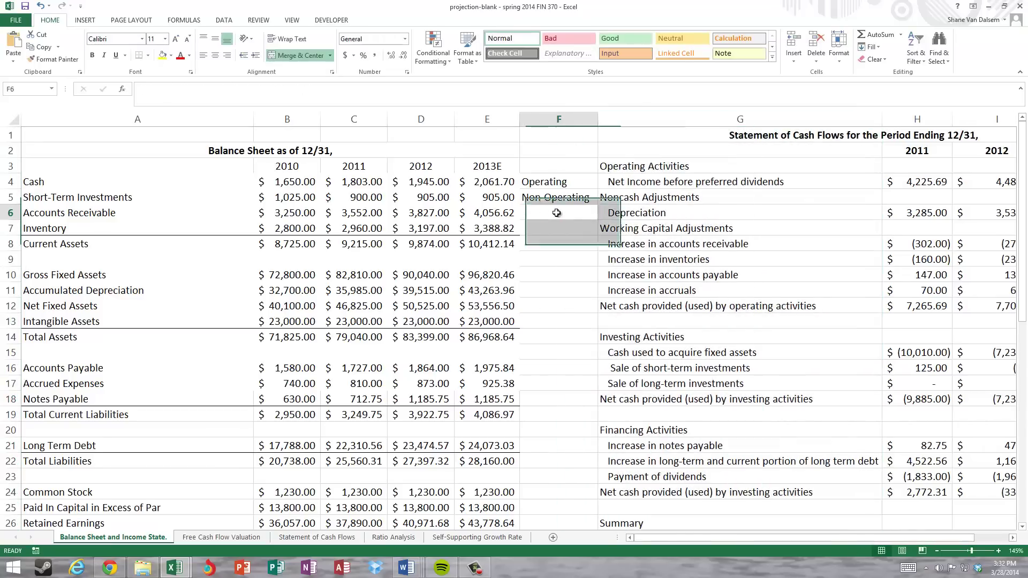
{"action": "type", "text": "Operating"}
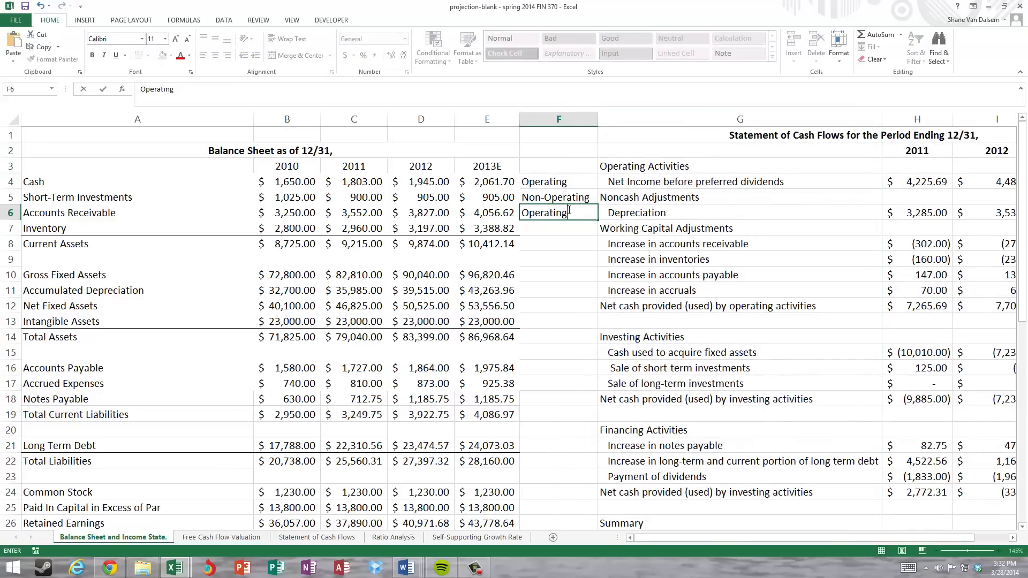
{"action": "key", "text": "Return"}
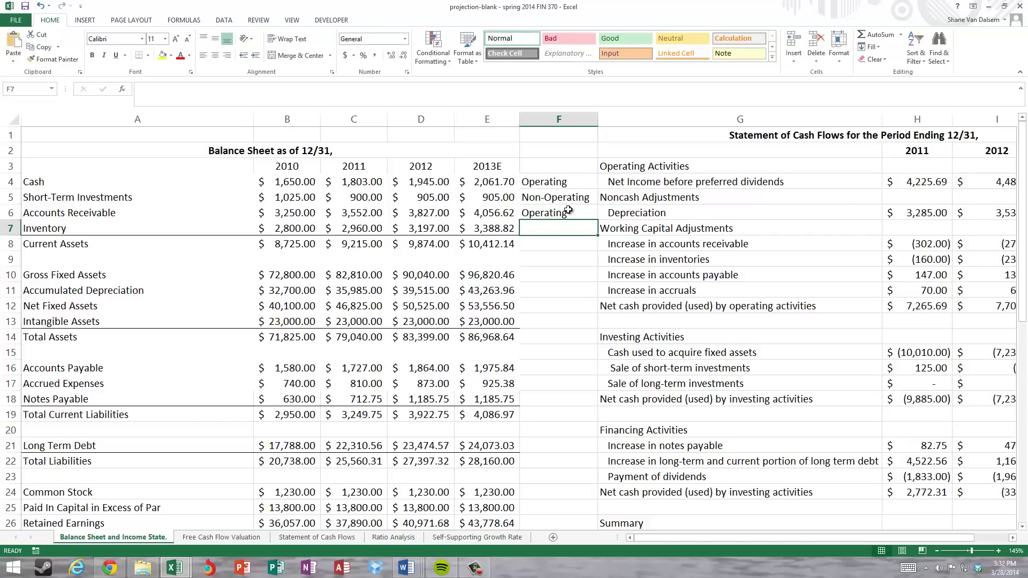
{"action": "type", "text": "Operating"}
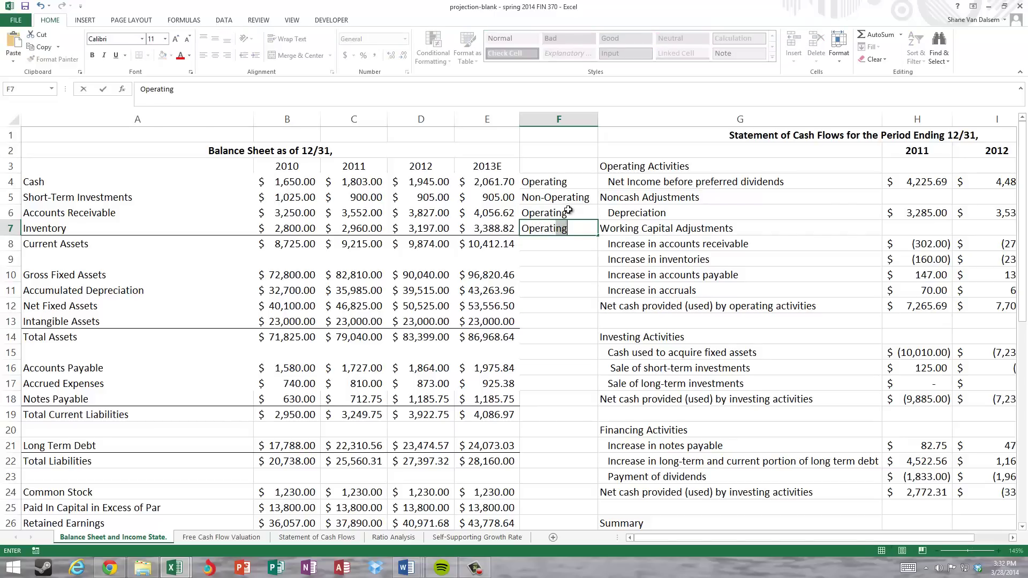
{"action": "key", "text": "Return"}
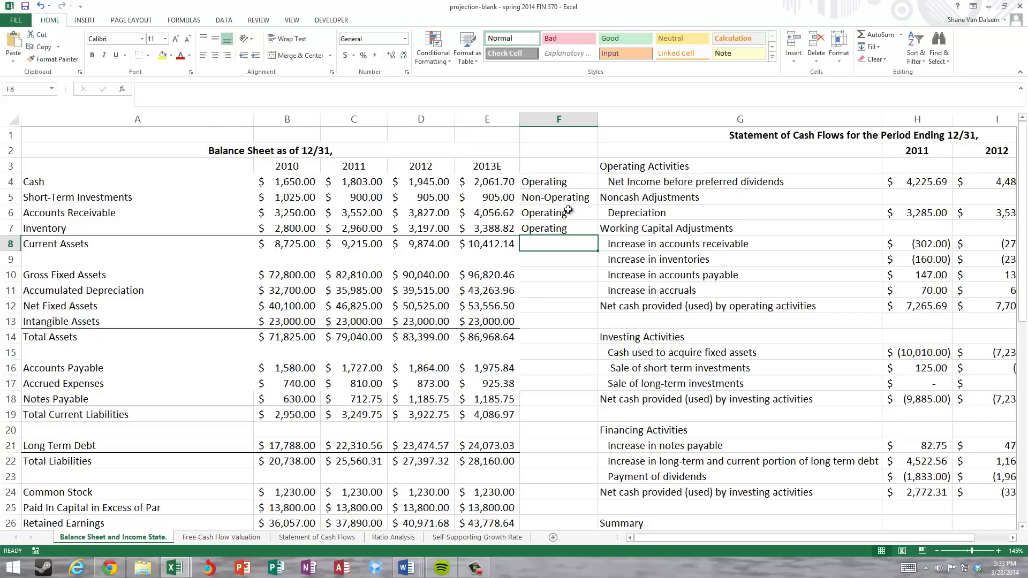
Label the Net Fixed Assets row as Operating in column F.
{"action": "key", "text": "Down"}
{"action": "key", "text": "Down"}
{"action": "key", "text": "Down"}
{"action": "key", "text": "Down"}
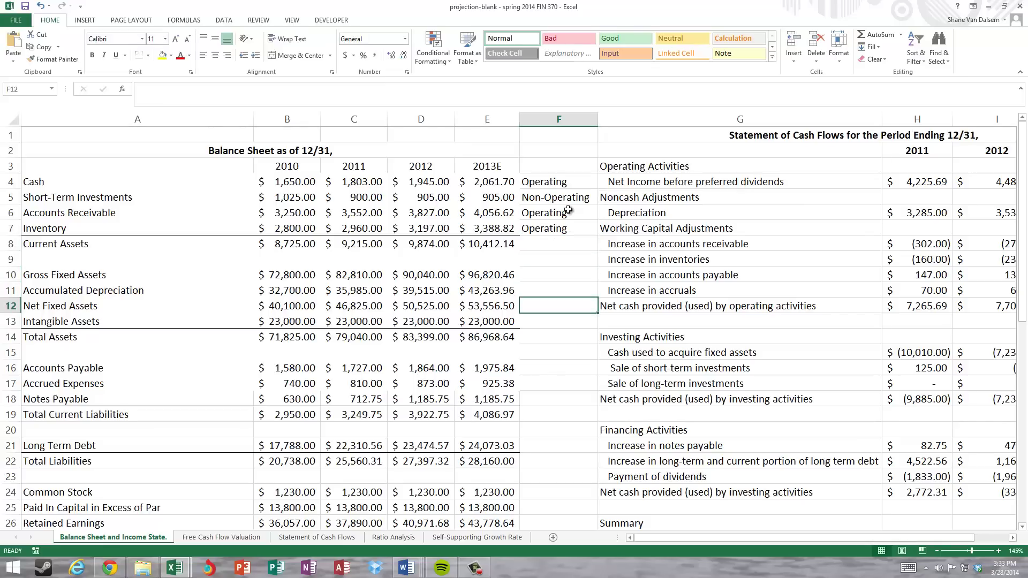
{"action": "type", "text": "Operating"}
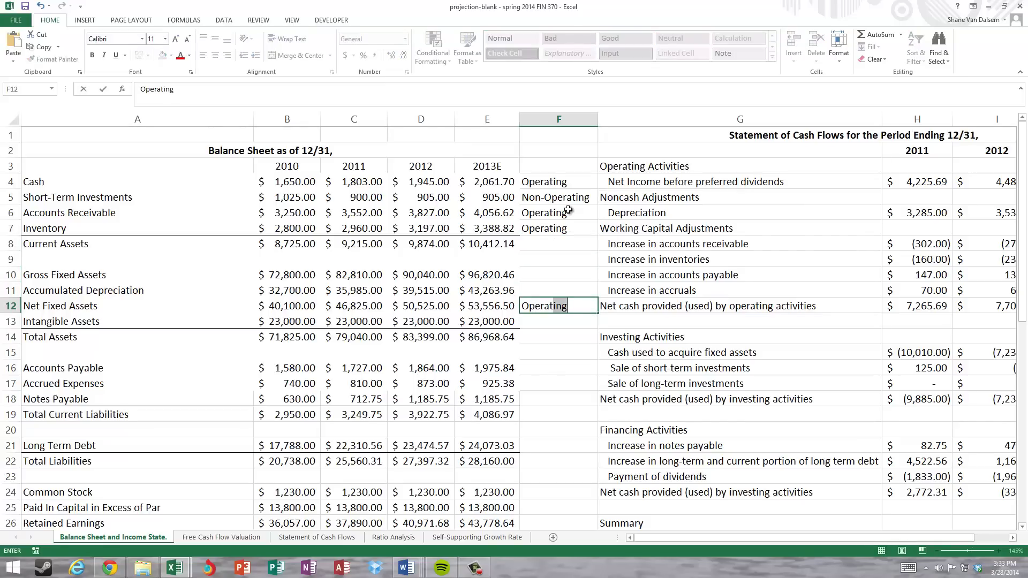
{"action": "key", "text": "Return"}
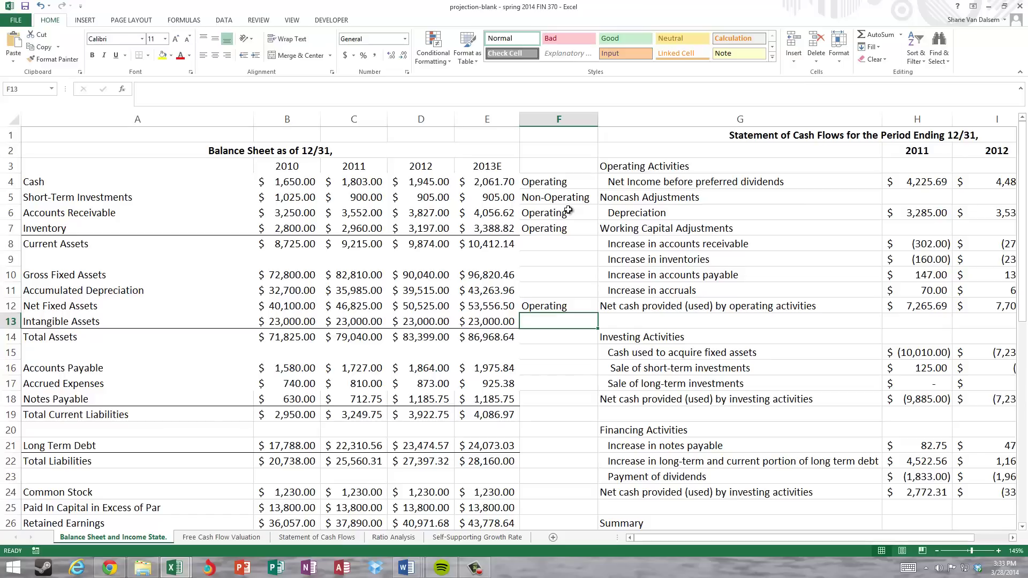
Label Accounts Payable and Accrued Expenses as Operating in column F.
{"action": "key", "text": "Down"}
{"action": "key", "text": "Down"}
{"action": "key", "text": "Down"}
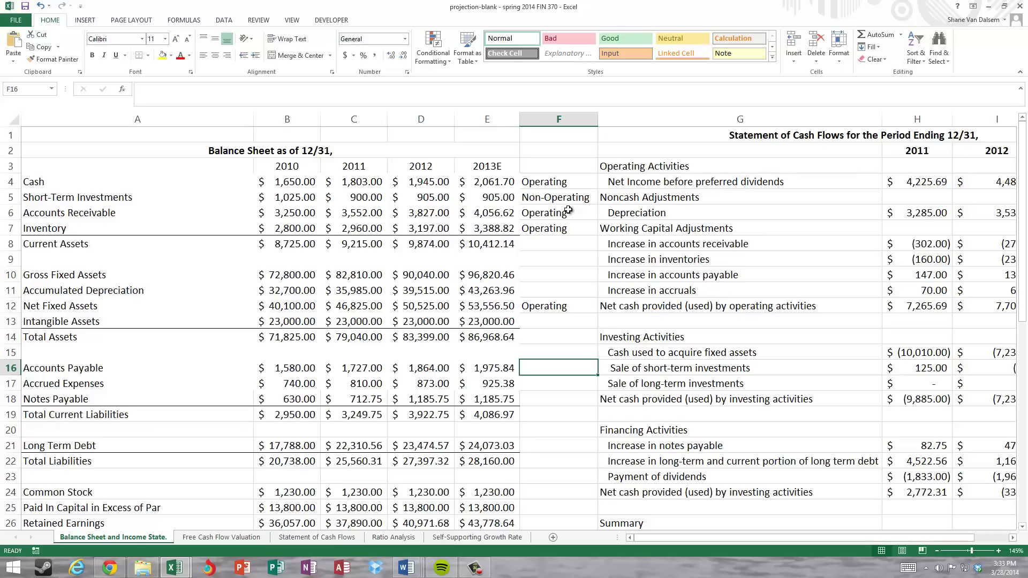
{"action": "type", "text": "Operating"}
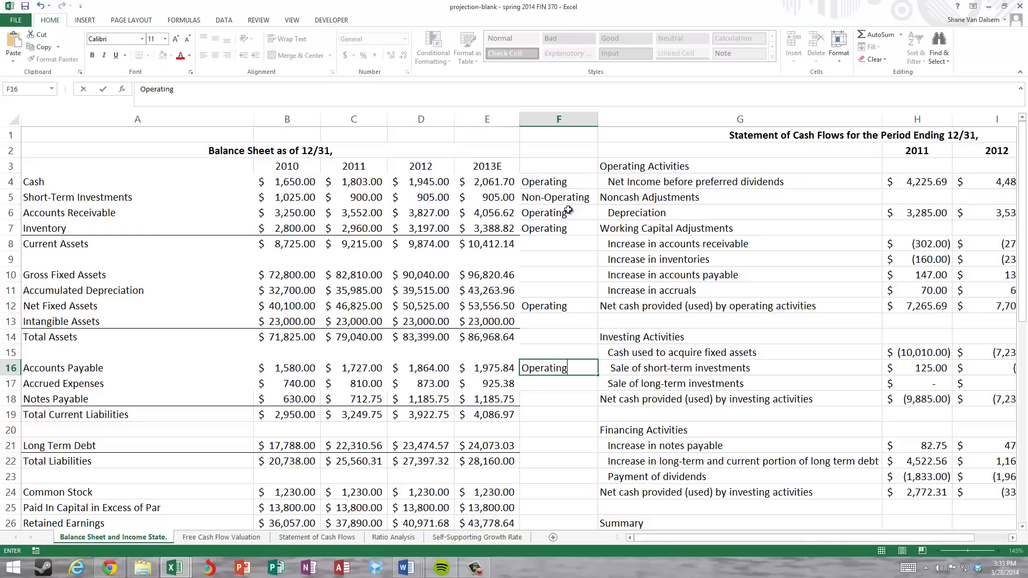
{"action": "key", "text": "Return"}
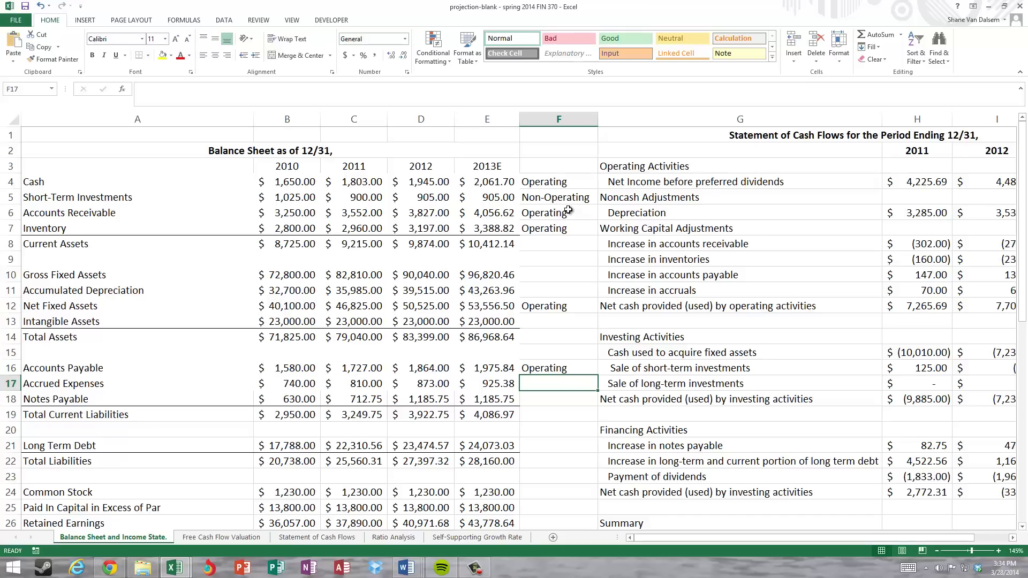
{"action": "type", "text": "Operating"}
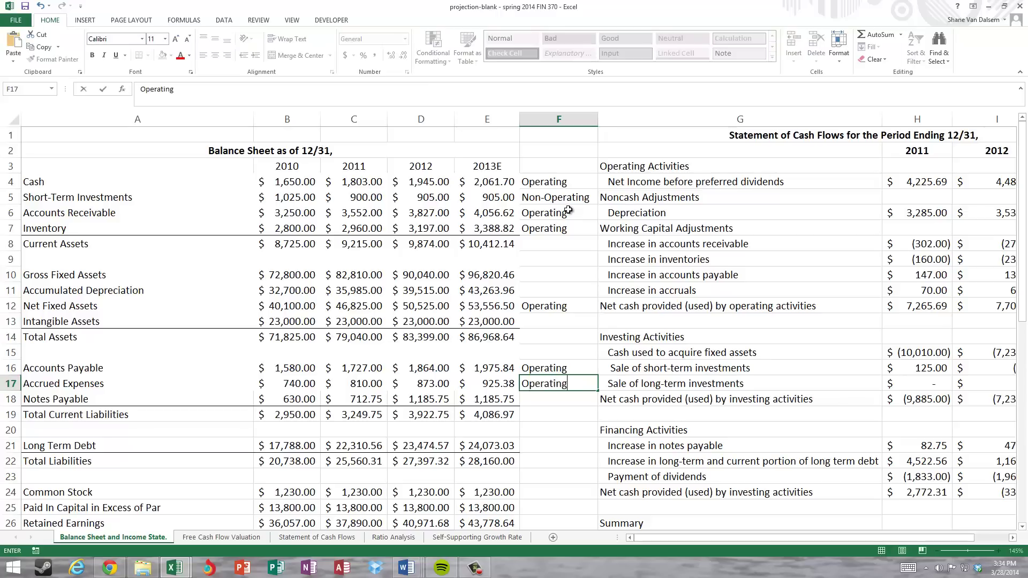
{"action": "key", "text": "Return"}
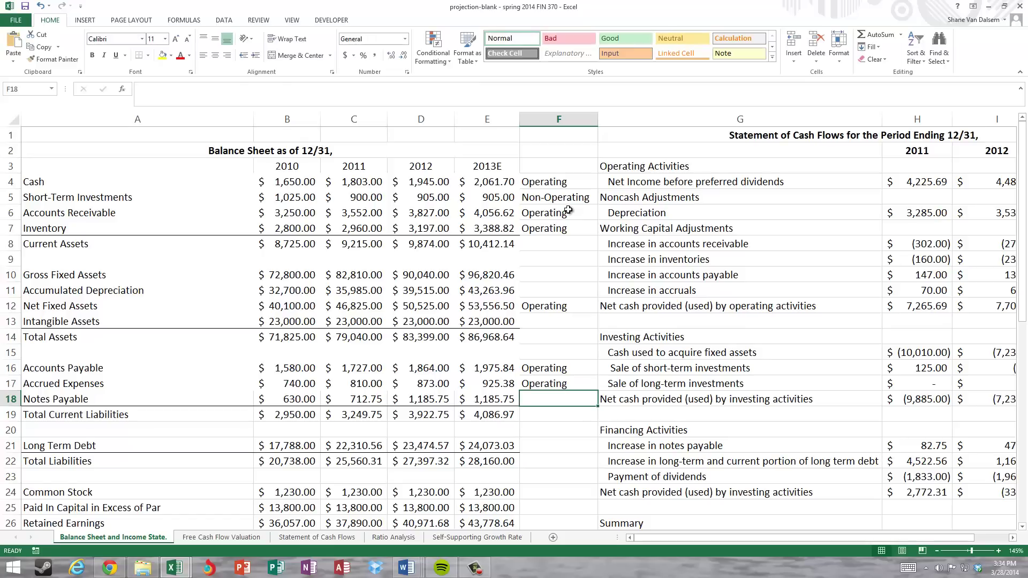
Examine the remaining balance sheet rows, from notes payable and long-term debt through equity, and recheck the labelled items above.
{"action": "key", "text": "Down"}
{"action": "key", "text": "Down"}
{"action": "key", "text": "Down"}
{"action": "key", "text": "Down"}
{"action": "key", "text": "Down"}
{"action": "key", "text": "Down"}
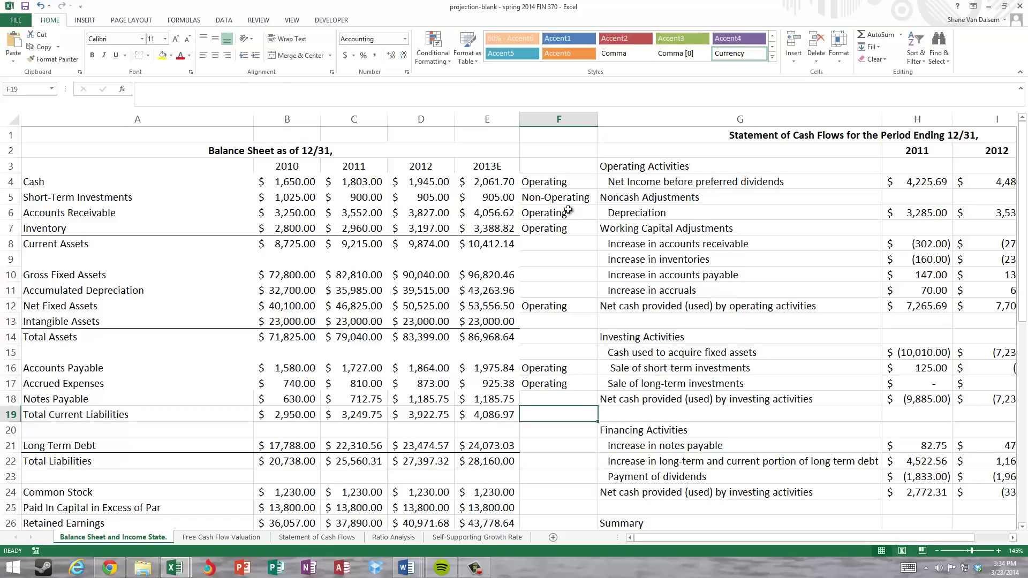
{"action": "key", "text": "Down"}
{"action": "key", "text": "Down"}
{"action": "key", "text": "Down"}
{"action": "key", "text": "Down"}
{"action": "key", "text": "Down"}
{"action": "key", "text": "Down"}
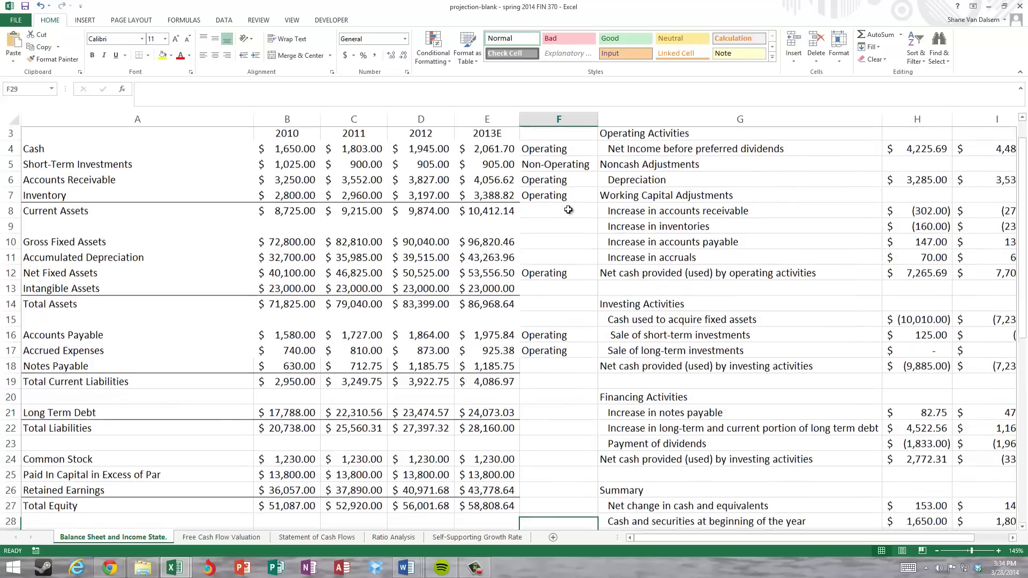
{"action": "key", "text": "Up"}
{"action": "key", "text": "Up"}
{"action": "key", "text": "Up"}
{"action": "key", "text": "Up"}
{"action": "key", "text": "Up"}
{"action": "key", "text": "Up"}
{"action": "key", "text": "Up"}
{"action": "key", "text": "Up"}
{"action": "key", "text": "Up"}
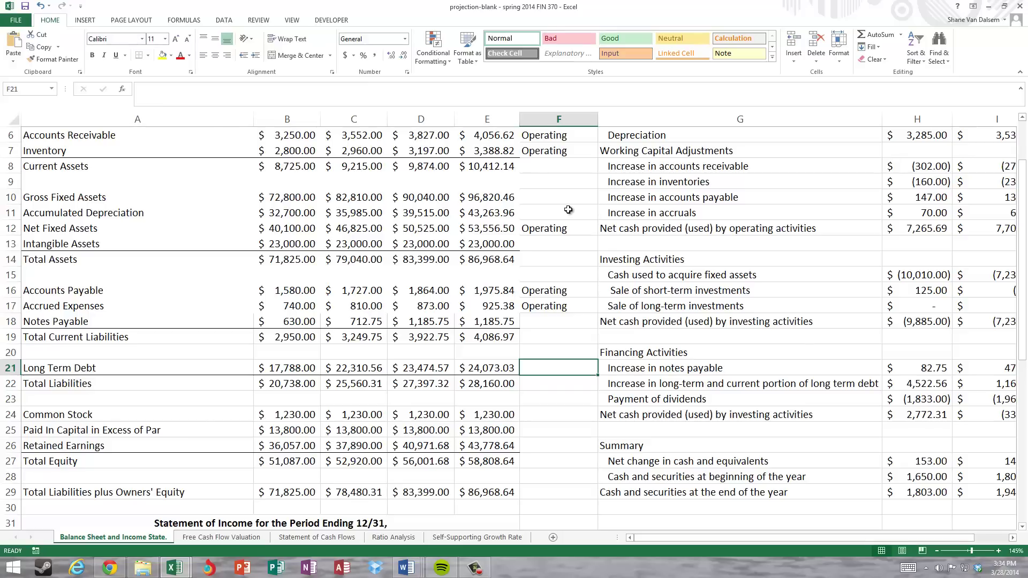
{"action": "key", "text": "Up"}
{"action": "key", "text": "Up"}
{"action": "key", "text": "Up"}
{"action": "key", "text": "Up"}
{"action": "key", "text": "Up"}
{"action": "key", "text": "Up"}
{"action": "key", "text": "Up"}
{"action": "key", "text": "Up"}
{"action": "key", "text": "Up"}
{"action": "key", "text": "Up"}
{"action": "key", "text": "Up"}
{"action": "key", "text": "Up"}
{"action": "key", "text": "Up"}
{"action": "key", "text": "Up"}
{"action": "key", "text": "Up"}
{"action": "key", "text": "Up"}
{"action": "key", "text": "Up"}
{"action": "key", "text": "Up"}
{"action": "key", "text": "Up"}
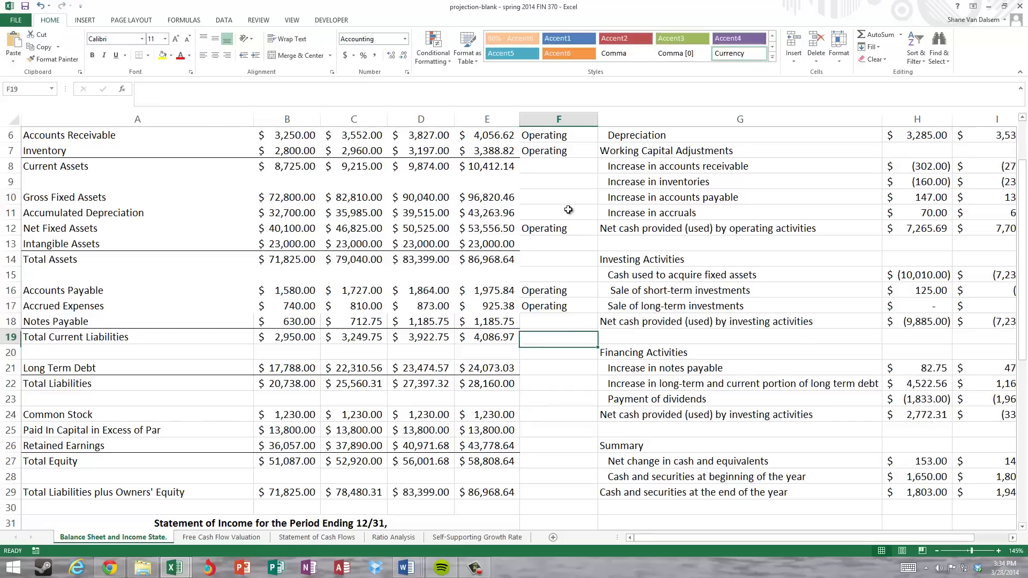
{"action": "key", "text": "Down"}
{"action": "key", "text": "Down"}
{"action": "key", "text": "Down"}
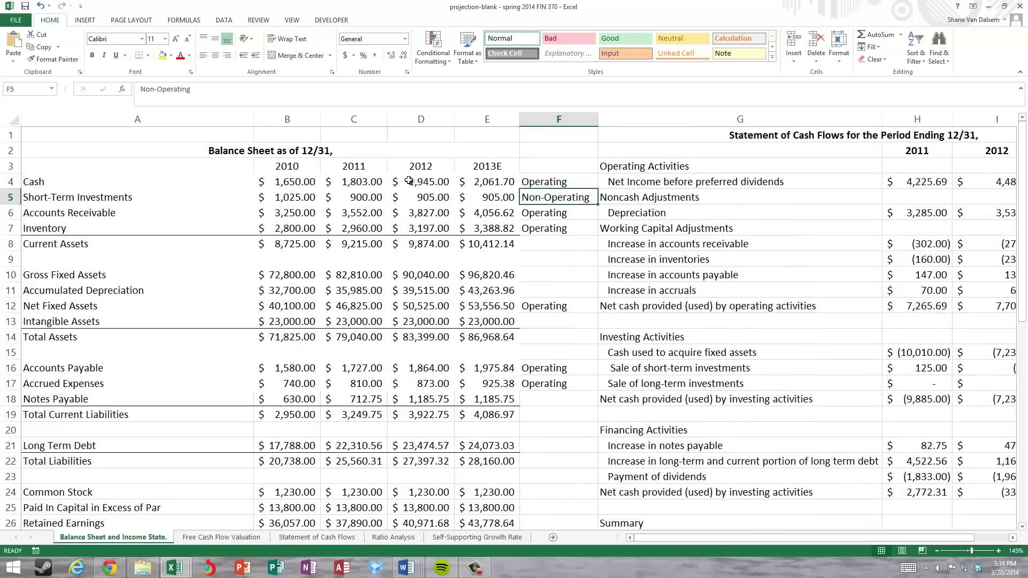
On the Free Cash Flow Valuation sheet, enter the note "FCF = NOPAT - Net Investment in Operating Capital" in cell A13.
{"action": "left_click", "coordinate": [198, 537]}
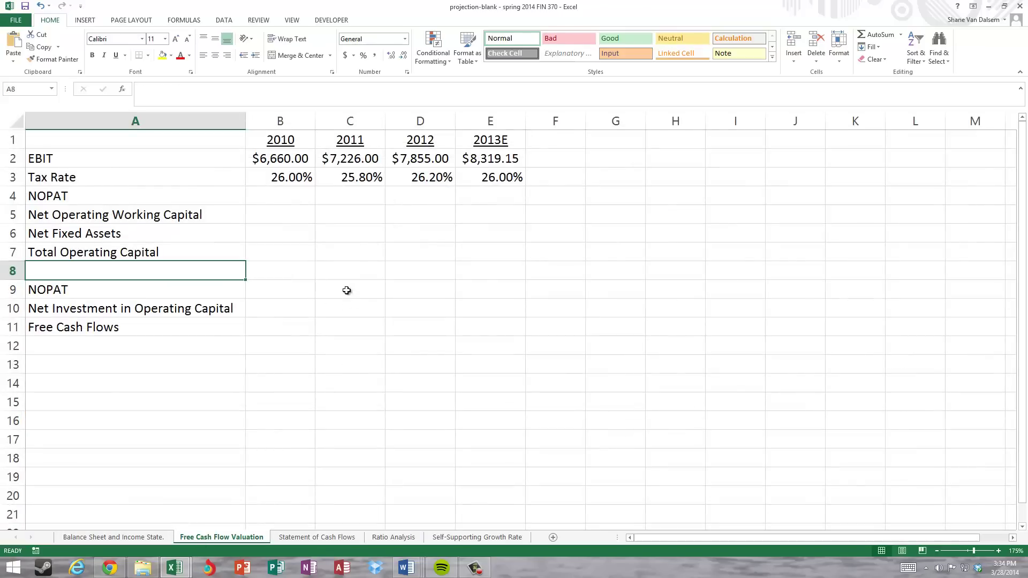
{"action": "left_click", "coordinate": [76, 371]}
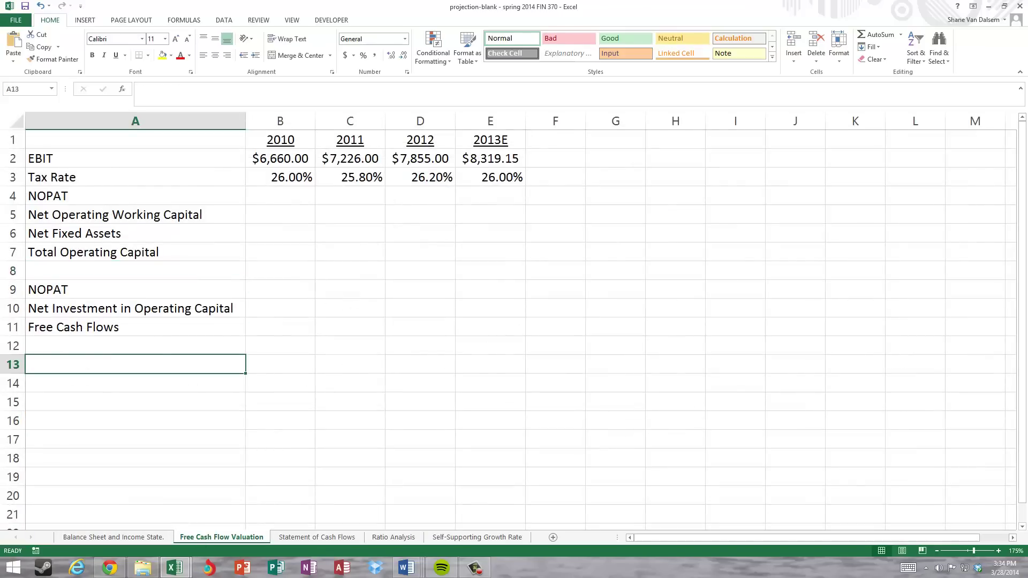
{"action": "type", "text": "FCF"}
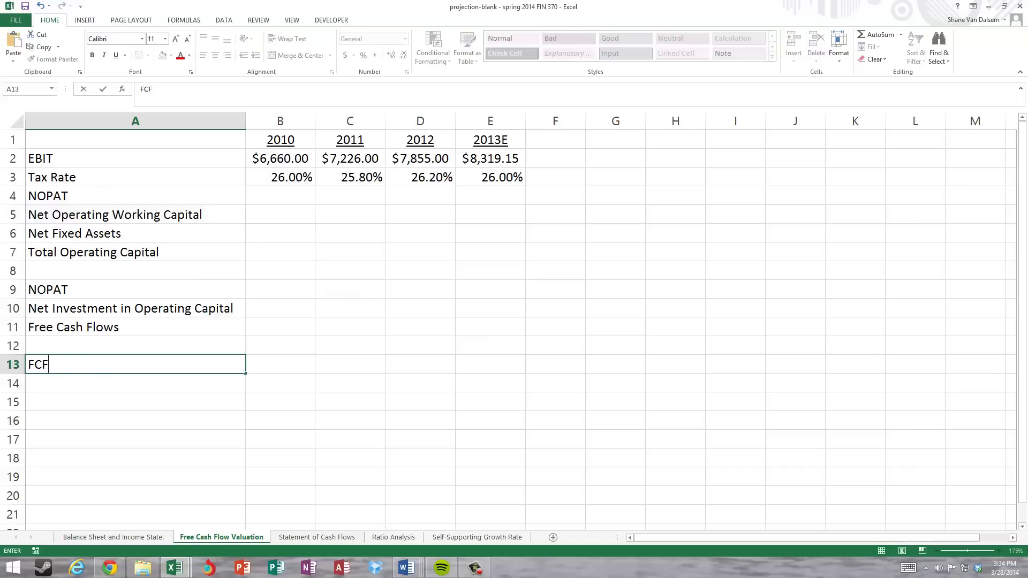
{"action": "type", "text": " = NOPAT"}
{"action": "type", "text": " - n"}
{"action": "type", "text": "Net"}
{"action": "type", "text": " Investment "}
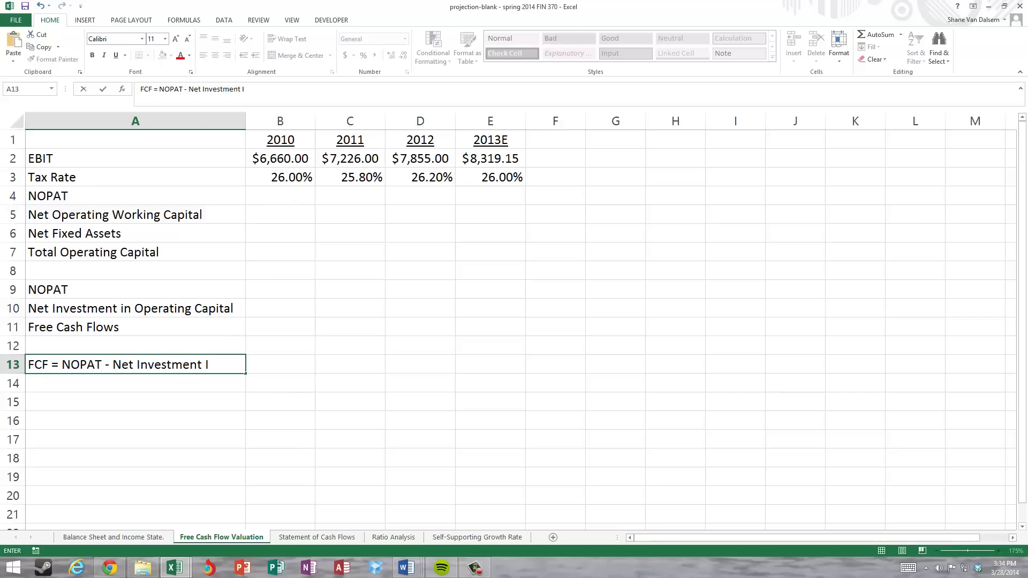
{"action": "type", "text": "in Operating "}
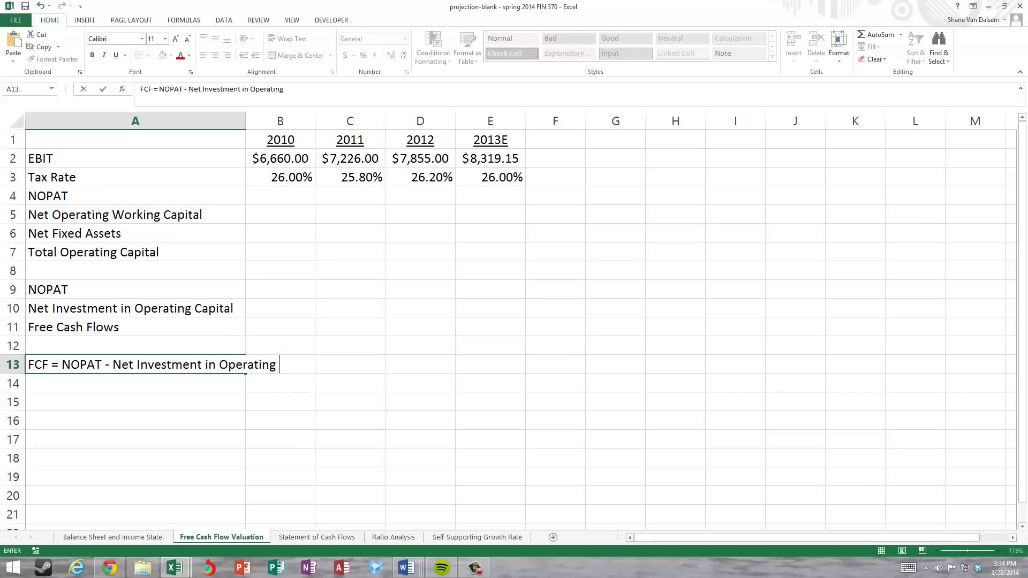
{"action": "type", "text": "Capital"}
{"action": "key", "text": "Return"}
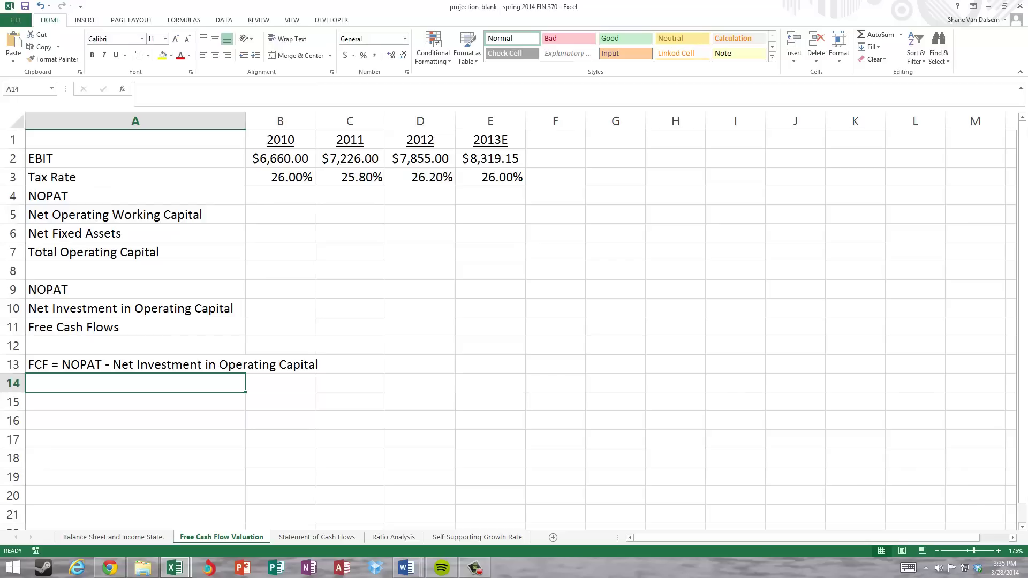
Examine the 2010 EBIT cell and the balance sheet reference behind it.
{"action": "key", "text": "Up"}
{"action": "key", "text": "Up"}
{"action": "key", "text": "Up"}
{"action": "key", "text": "Up"}
{"action": "key", "text": "Up"}
{"action": "key", "text": "Up"}
{"action": "key", "text": "Up"}
{"action": "key", "text": "Up"}
{"action": "key", "text": "Up"}
{"action": "key", "text": "Up"}
{"action": "key", "text": "Up"}
{"action": "key", "text": "Up"}
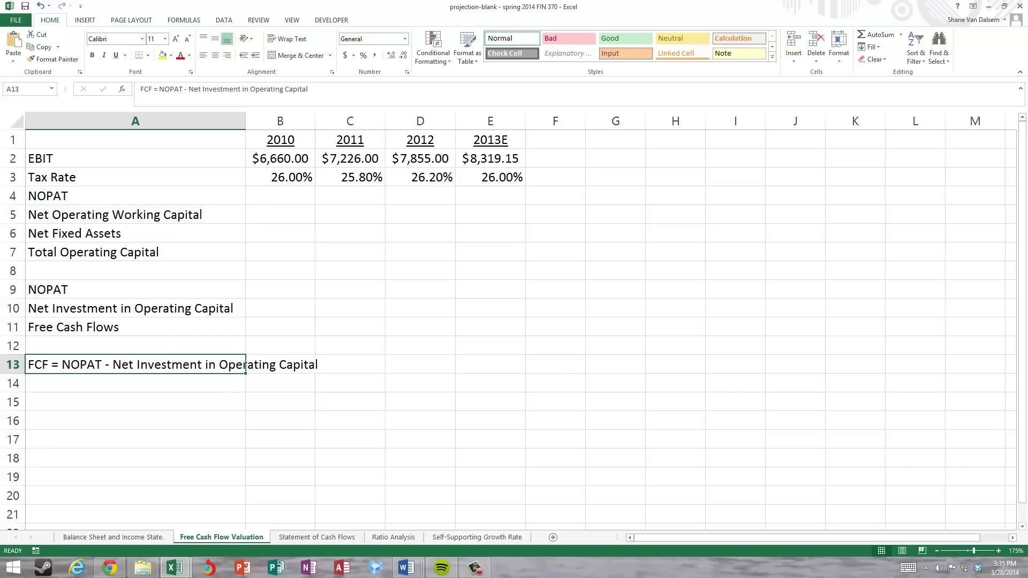
{"action": "key", "text": "Right"}
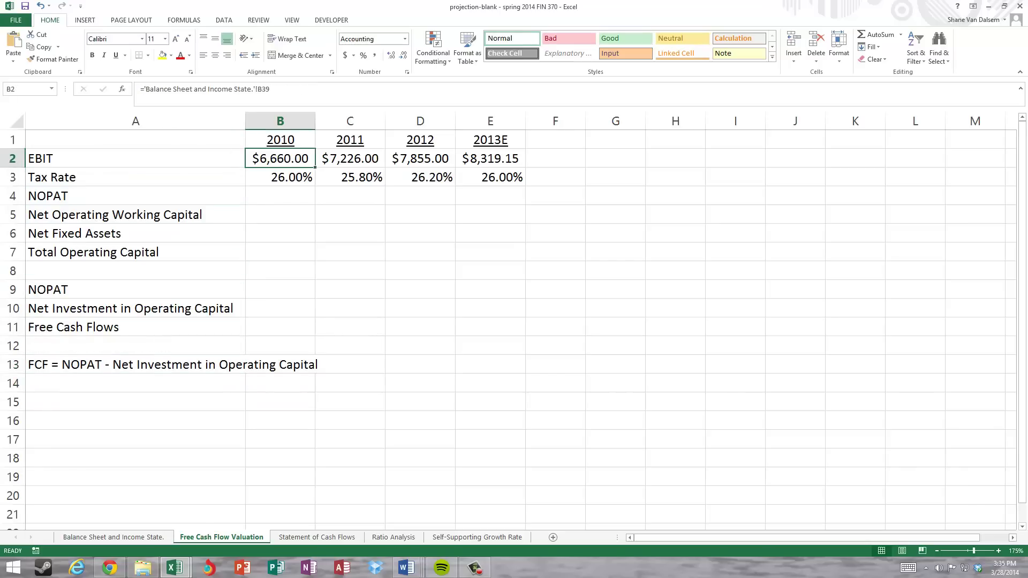
Enter the note "NOPAT = EBIT (1-Tax Rate)" in cell A14, below the FCF note.
{"action": "key", "text": "Down"}
{"action": "key", "text": "Down"}
{"action": "key", "text": "Down"}
{"action": "key", "text": "Down"}
{"action": "key", "text": "Down"}
{"action": "key", "text": "Down"}
{"action": "key", "text": "Down"}
{"action": "key", "text": "Down"}
{"action": "key", "text": "Down"}
{"action": "key", "text": "Down"}
{"action": "key", "text": "Down"}
{"action": "key", "text": "Left"}
{"action": "key", "text": "Down"}
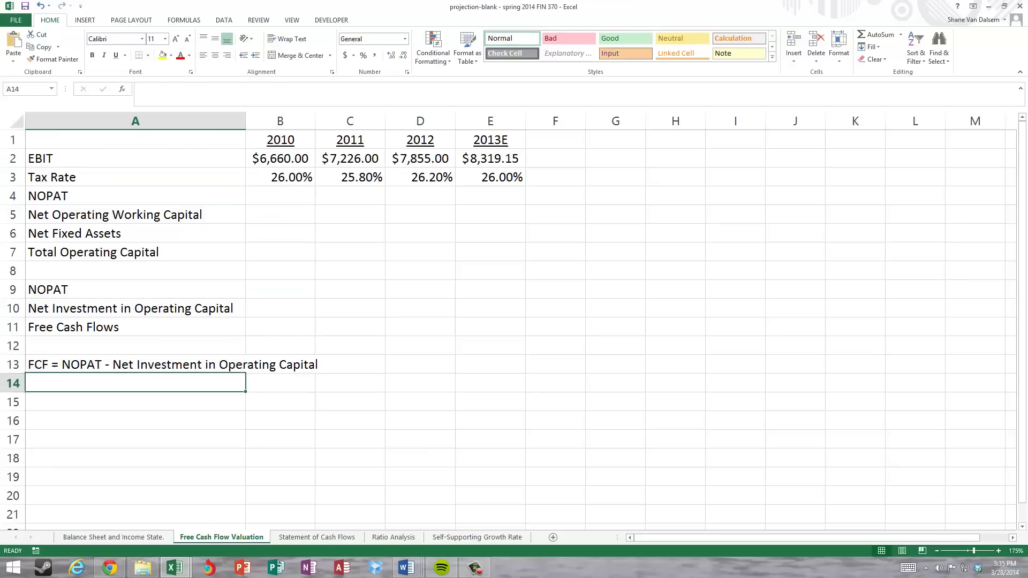
{"action": "type", "text": "NOPAT = EBIT"}
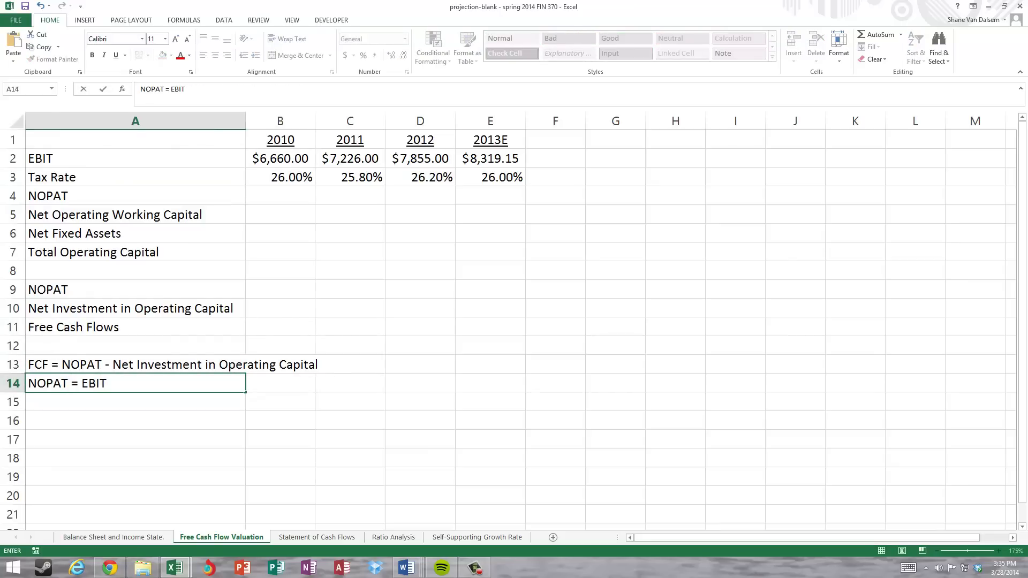
{"action": "type", "text": " (1-Tax Rate)"}
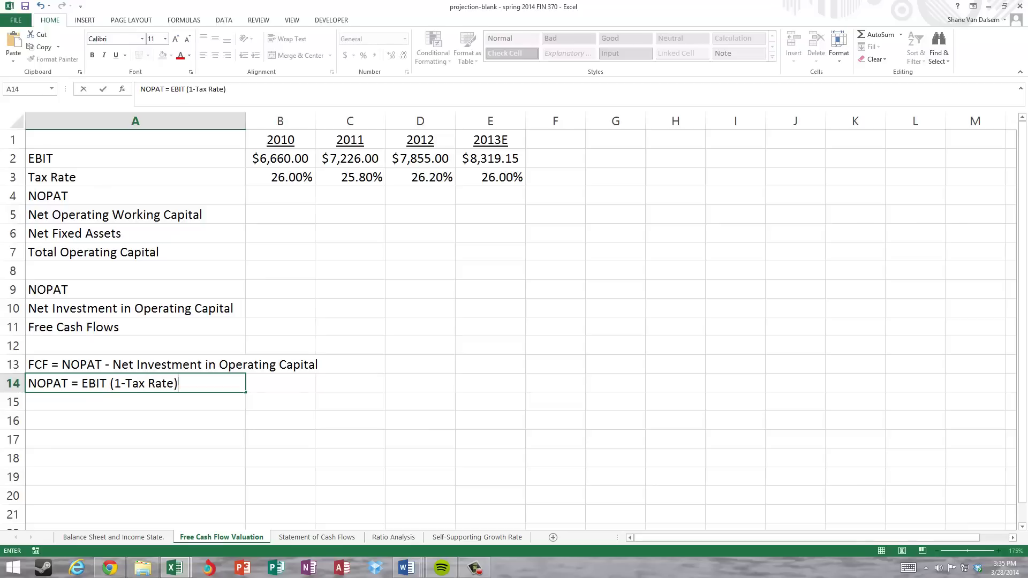
{"action": "key", "text": "Return"}
Calculate 2010 NOPAT in cell B4 with the formula =B2*(1-B3).
{"action": "key", "text": "Up"}
{"action": "key", "text": "Up"}
{"action": "key", "text": "Up"}
{"action": "key", "text": "Up"}
{"action": "key", "text": "Up"}
{"action": "key", "text": "Up"}
{"action": "key", "text": "Up"}
{"action": "key", "text": "Up"}
{"action": "key", "text": "Up"}
{"action": "key", "text": "Up"}
{"action": "key", "text": "Up"}
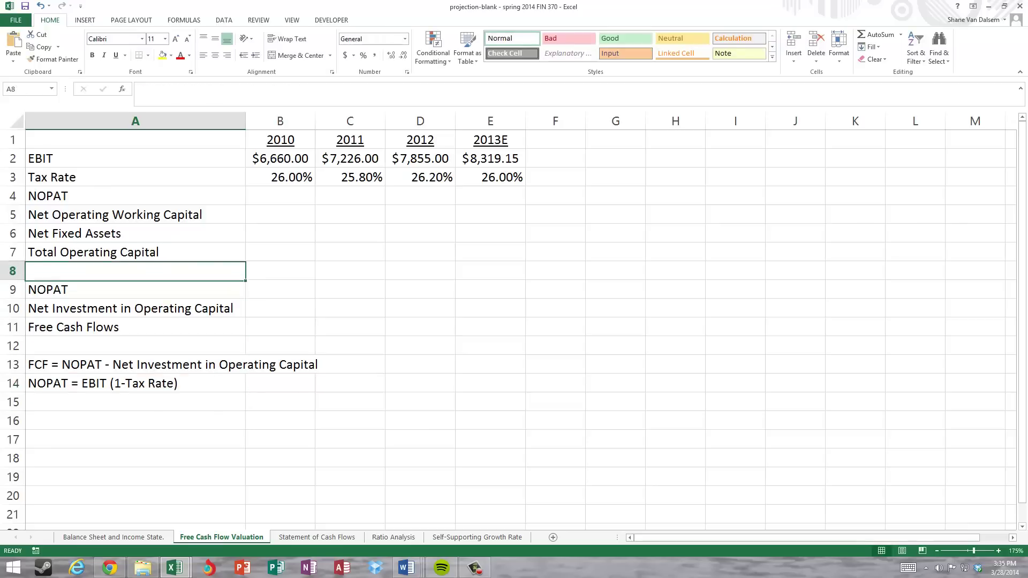
{"action": "key", "text": "Right"}
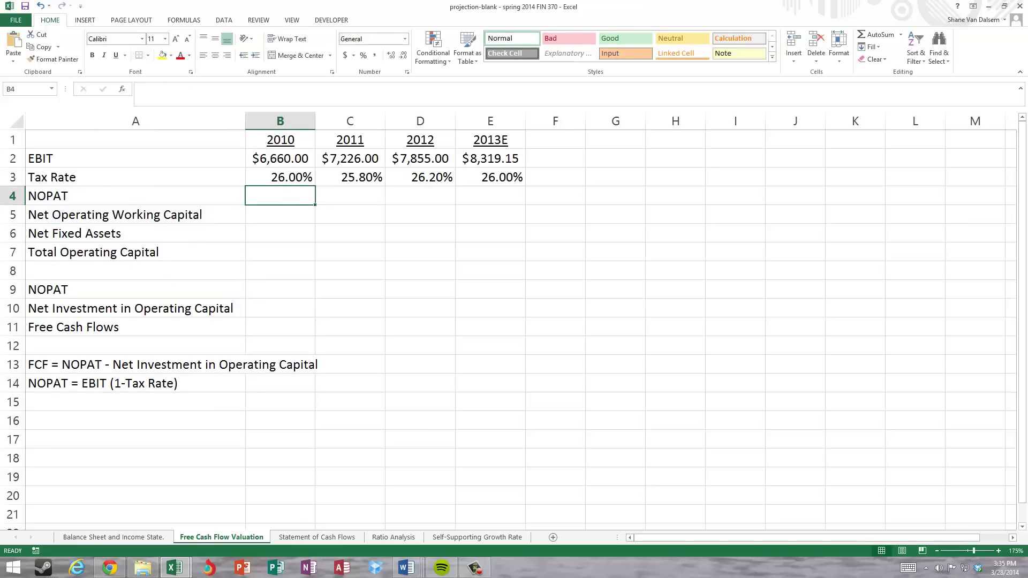
{"action": "type", "text": "="}
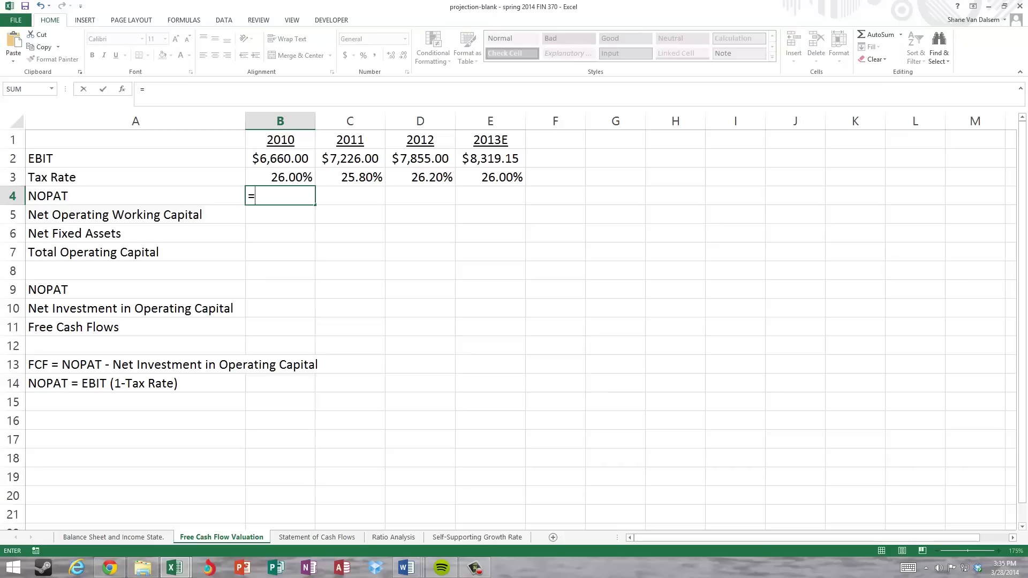
{"action": "key", "text": "Up"}
{"action": "key", "text": "Up"}
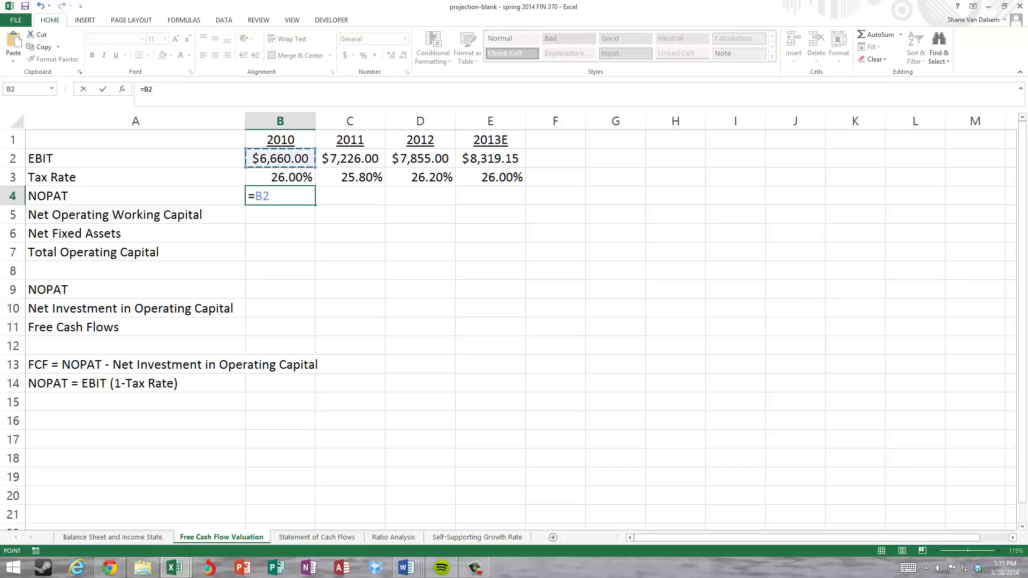
{"action": "type", "text": "*"}
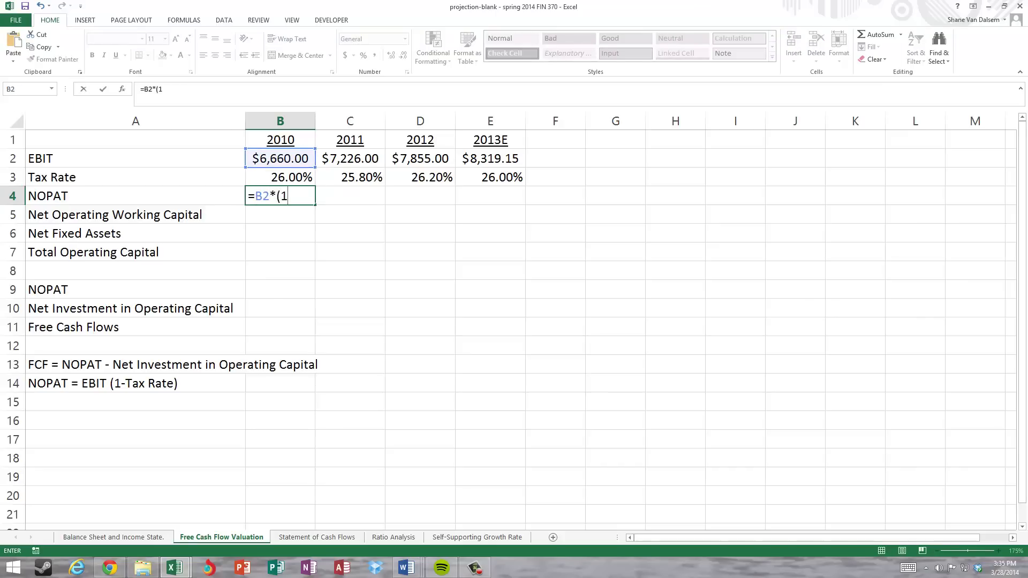
{"action": "type", "text": "(1-"}
{"action": "key", "text": "Up"}
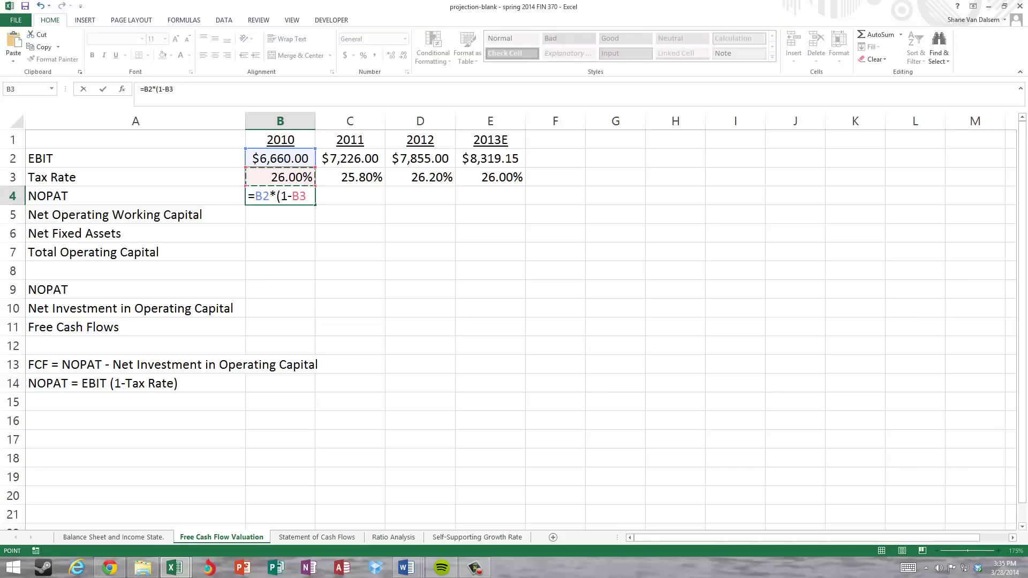
{"action": "type", "text": ")"}
{"action": "key", "text": "Return"}
{"action": "key", "text": "Up"}
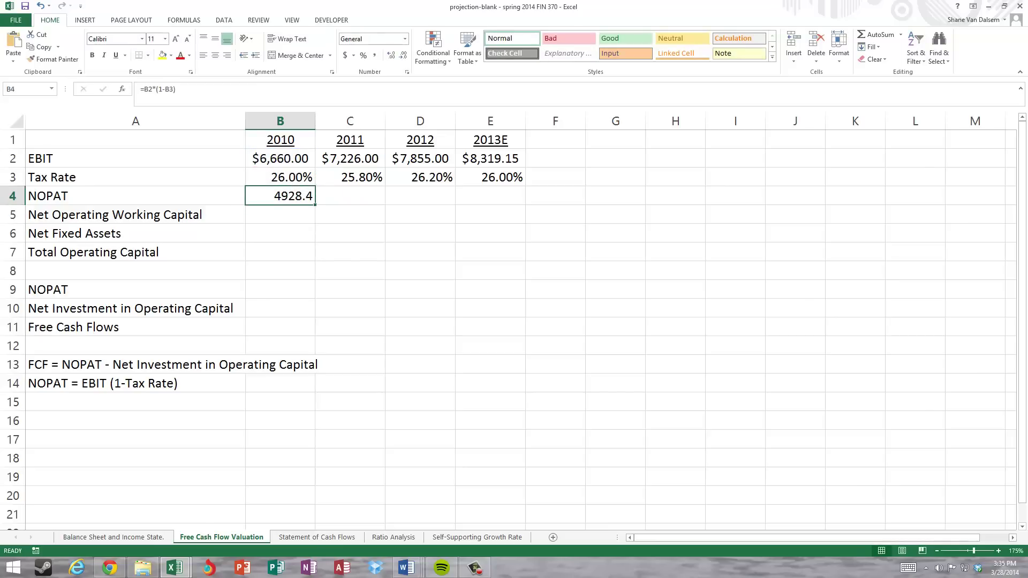
Apply the dollar accounting format to the 2010 NOPAT and copy it across through 2013E.
{"action": "left_click", "coordinate": [344, 60]}
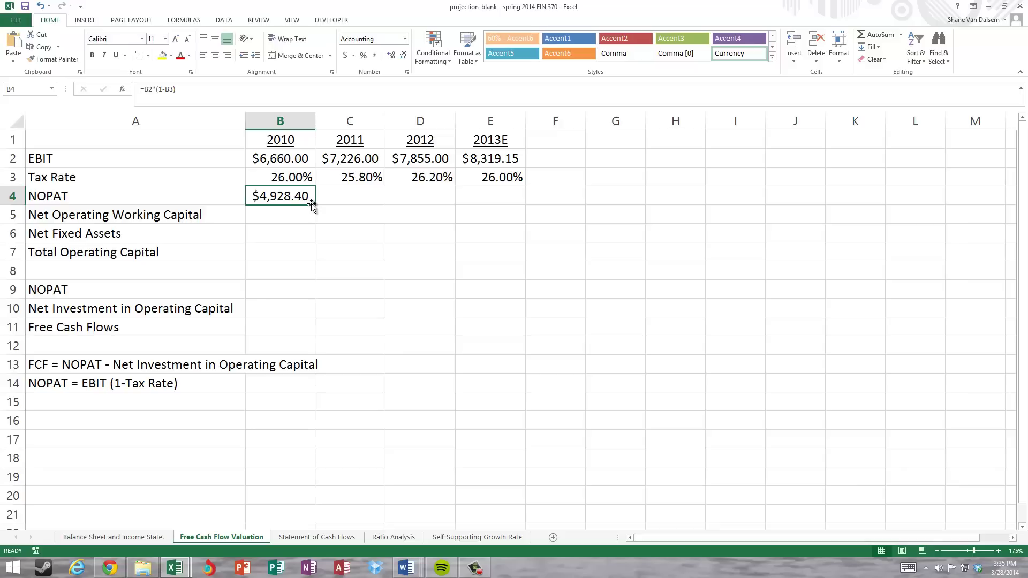
{"action": "left_click_drag", "start_coordinate": [315, 204], "coordinate": [529, 207]}
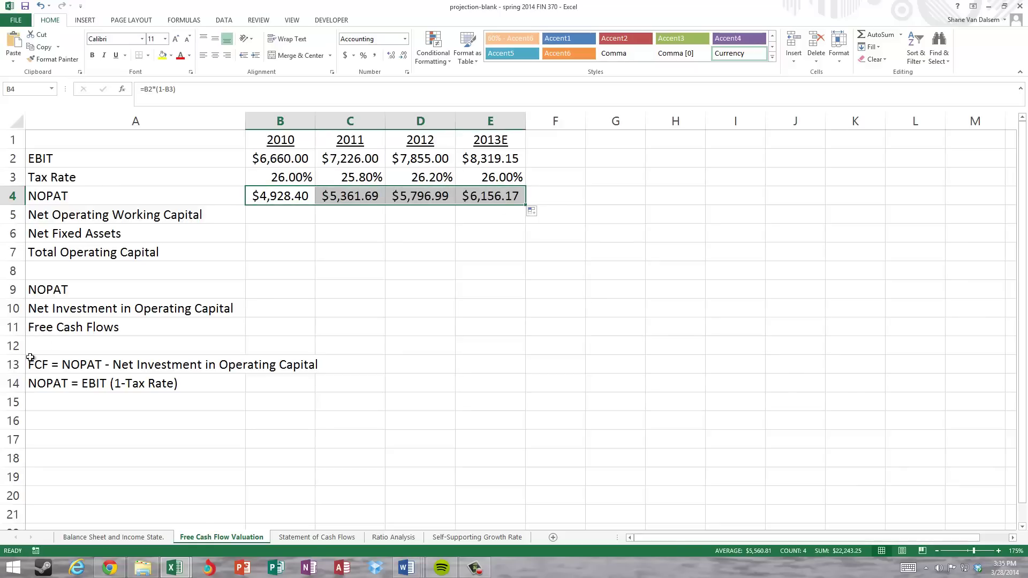
Calculate 2010 Net Operating Working Capital as balance sheet cash plus receivables plus inventory minus payables minus accrued expenses, and copy the formula through 2013E.
{"action": "left_click", "coordinate": [276, 219]}
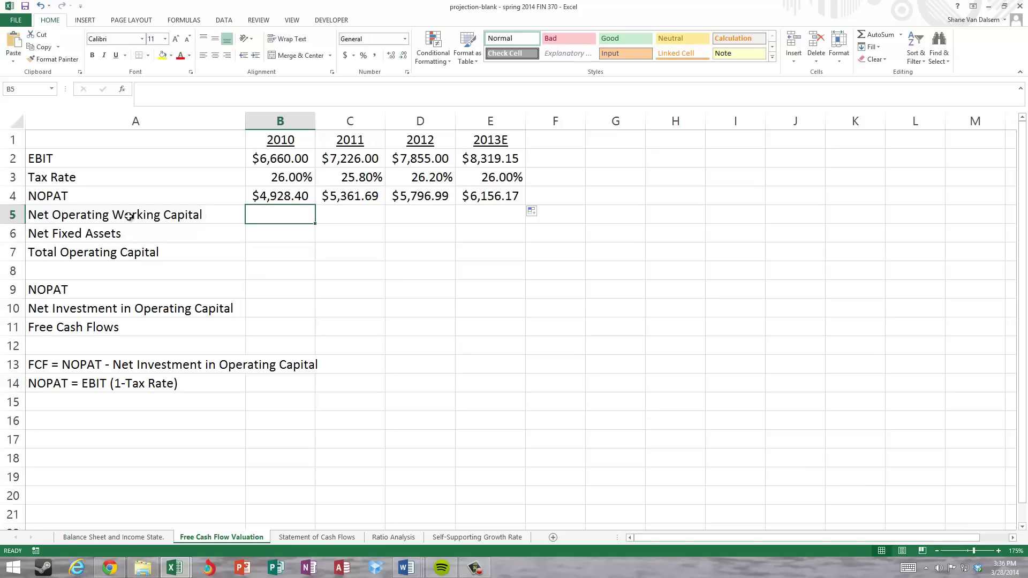
{"action": "type", "text": "="}
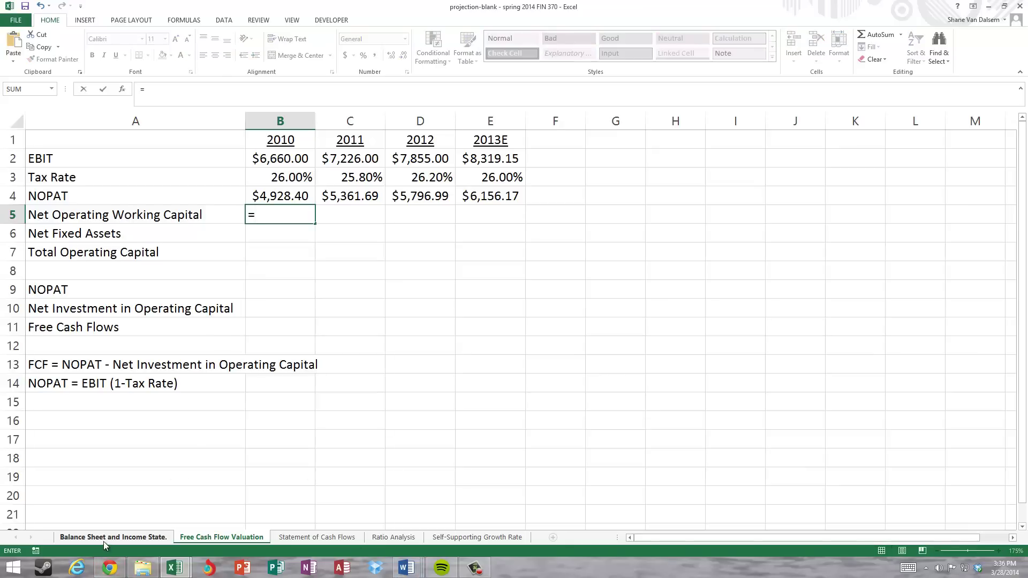
{"action": "left_click", "coordinate": [106, 539]}
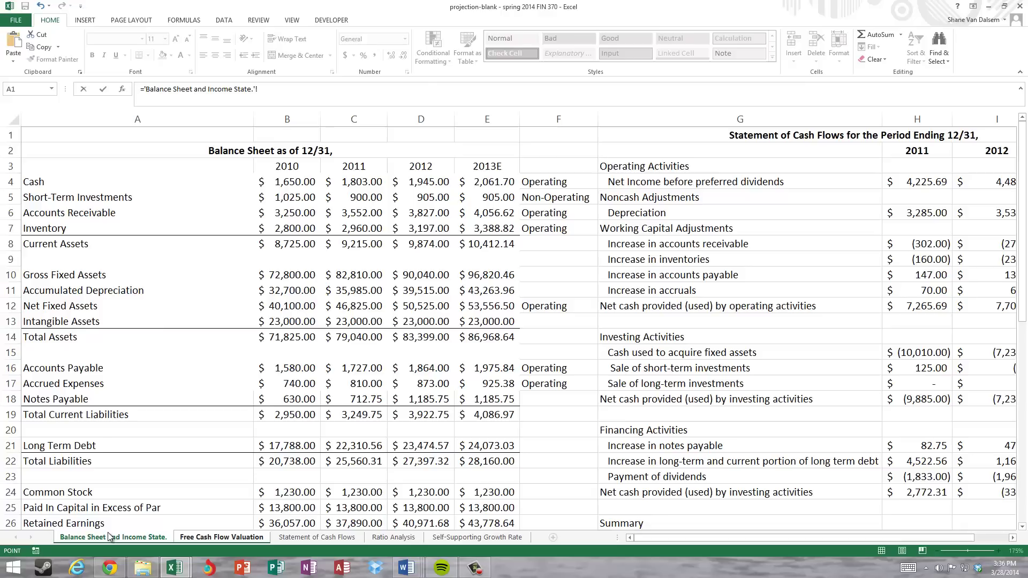
{"action": "left_click", "coordinate": [290, 182]}
{"action": "type", "text": "+"}
{"action": "left_click", "coordinate": [271, 213]}
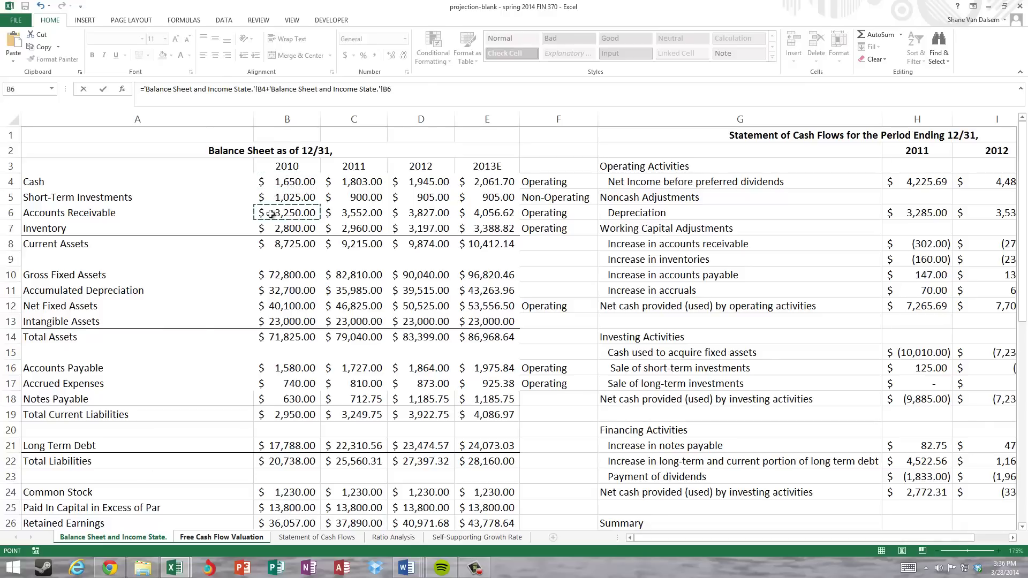
{"action": "type", "text": "+"}
{"action": "left_click", "coordinate": [285, 229]}
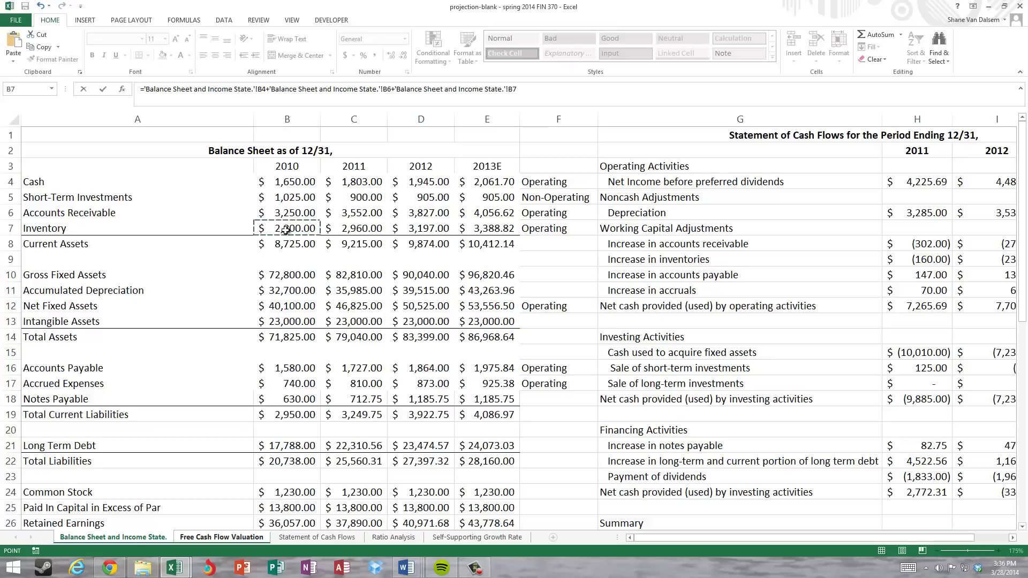
{"action": "type", "text": "-"}
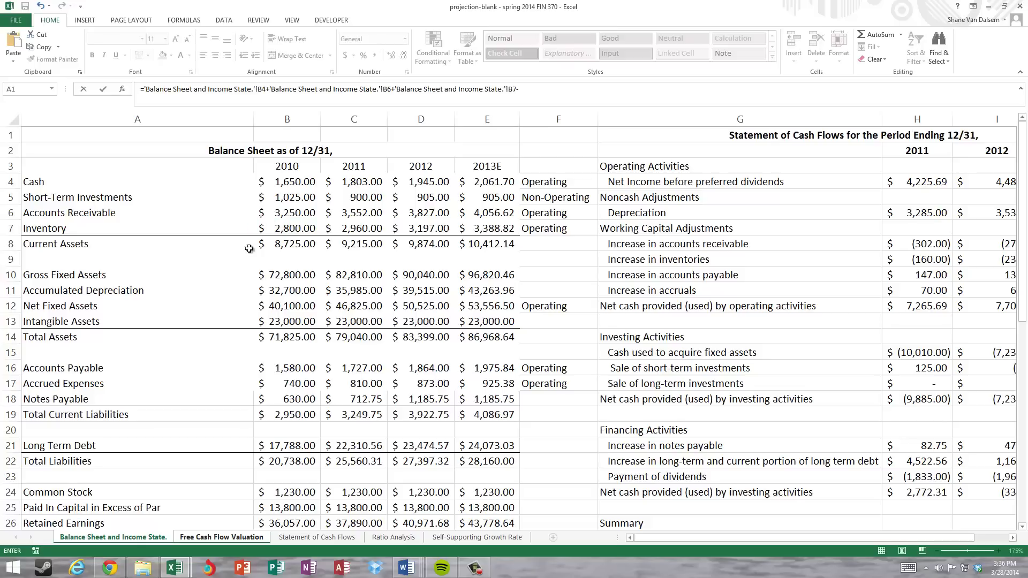
{"action": "left_click", "coordinate": [288, 367]}
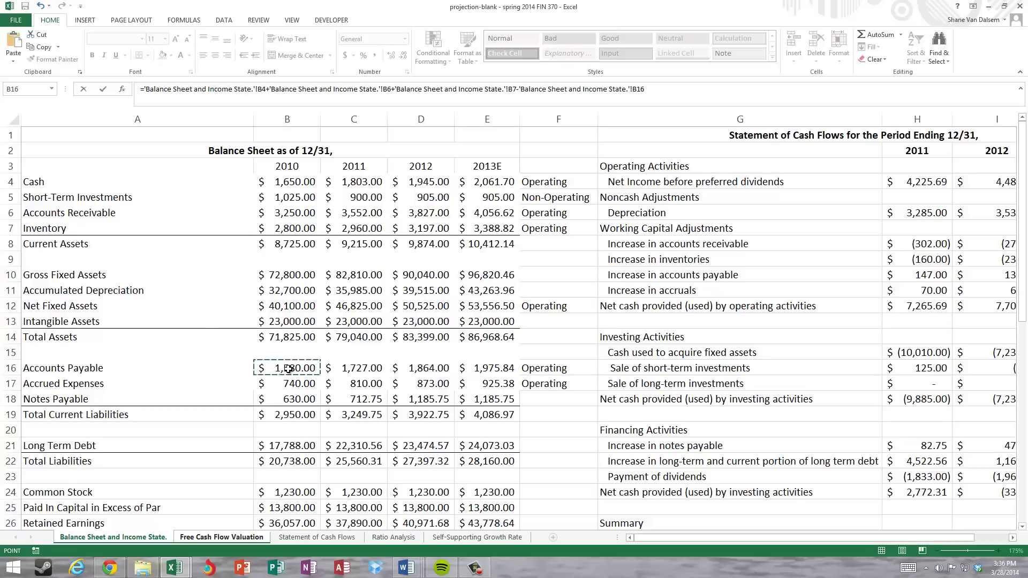
{"action": "type", "text": "-"}
{"action": "left_click", "coordinate": [287, 385]}
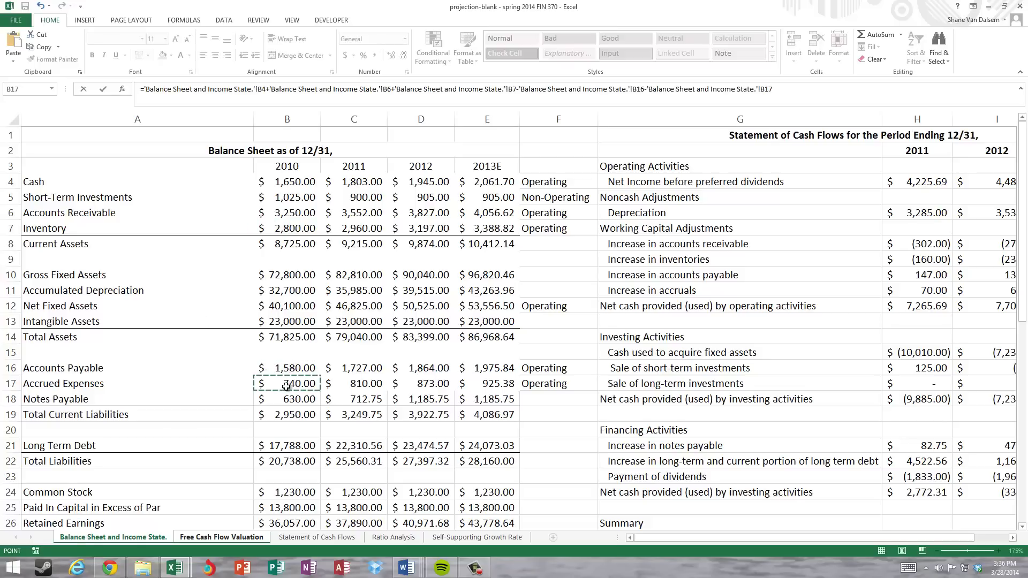
{"action": "key", "text": "Return"}
{"action": "key", "text": "Up"}
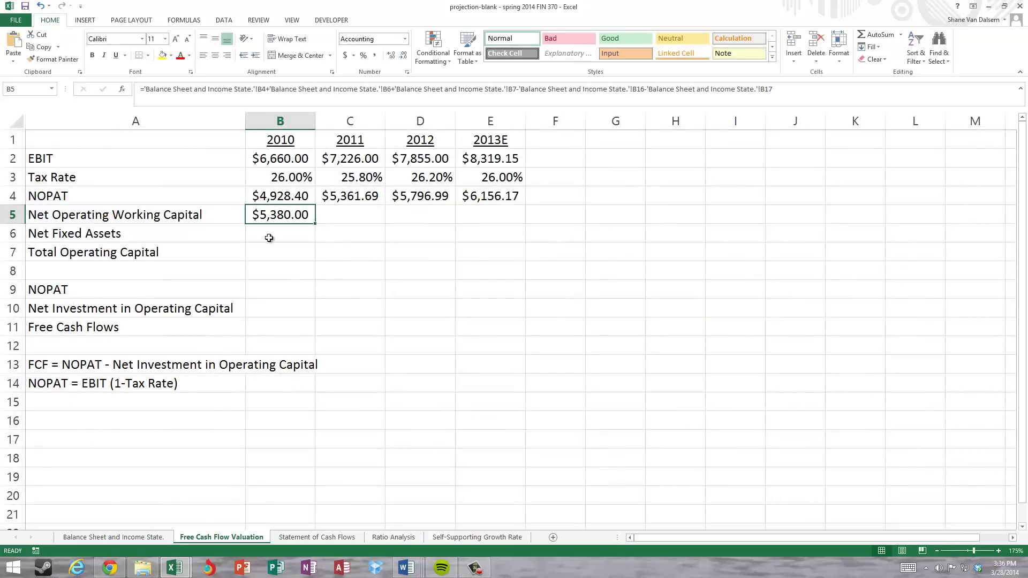
{"action": "left_click_drag", "start_coordinate": [315, 223], "coordinate": [500, 224]}
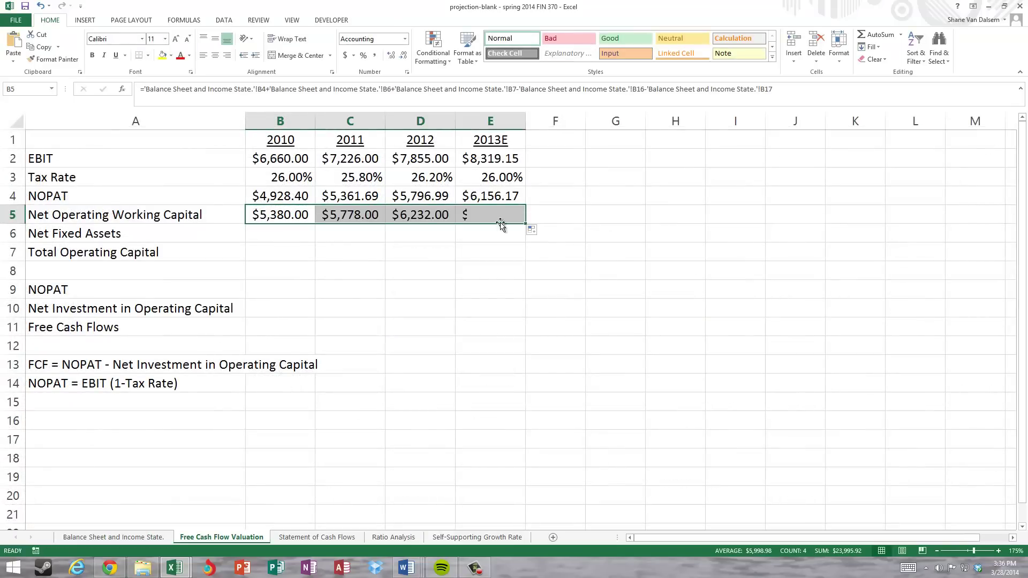
Link 2010 Net Fixed Assets in B6 to cell B12 of the balance sheet and copy the formula across through 2013E.
{"action": "left_click", "coordinate": [258, 228]}
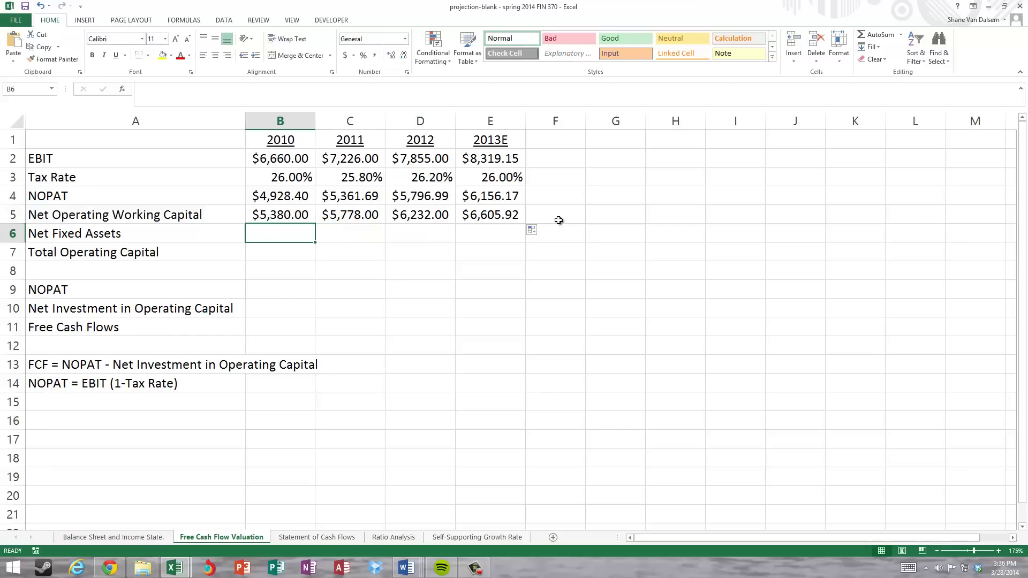
{"action": "type", "text": "="}
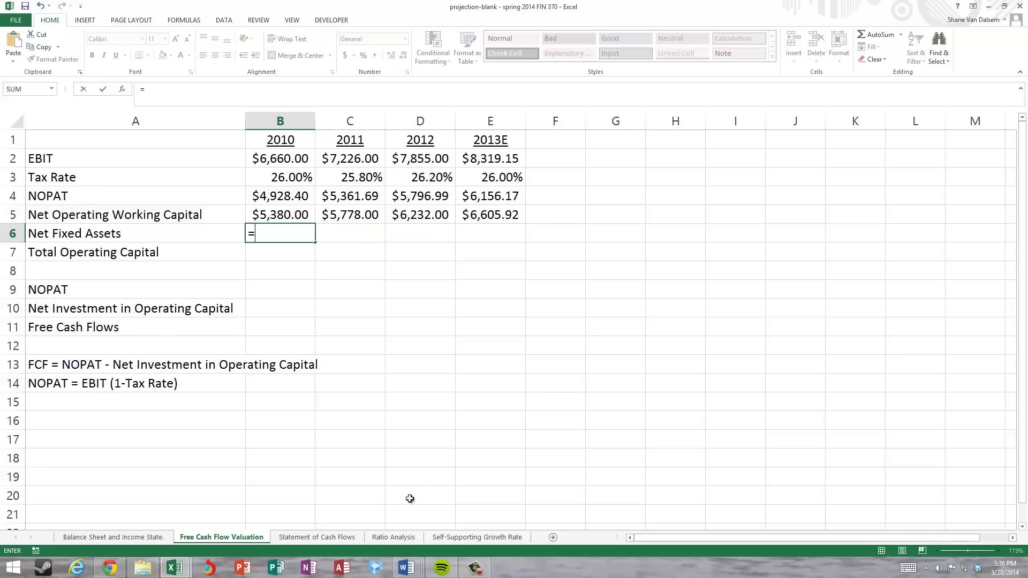
{"action": "left_click", "coordinate": [105, 538]}
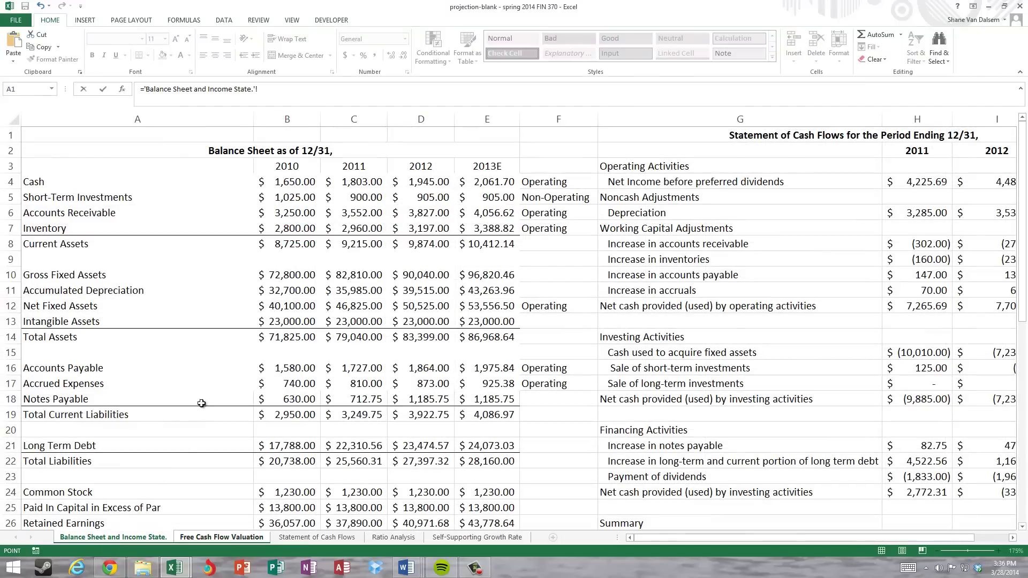
{"action": "left_click", "coordinate": [298, 306]}
{"action": "key", "text": "Return"}
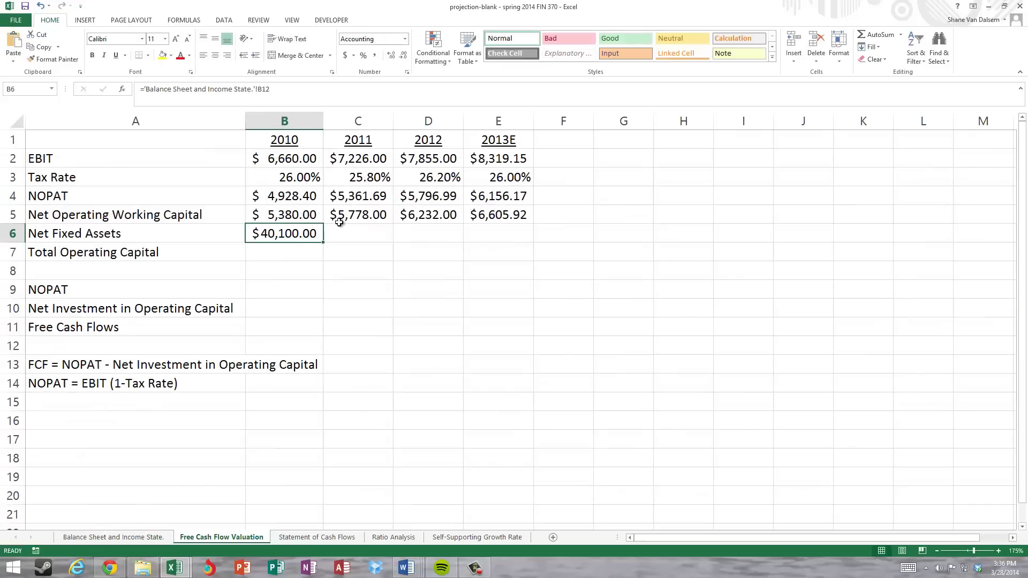
{"action": "left_click_drag", "start_coordinate": [323, 242], "coordinate": [523, 244]}
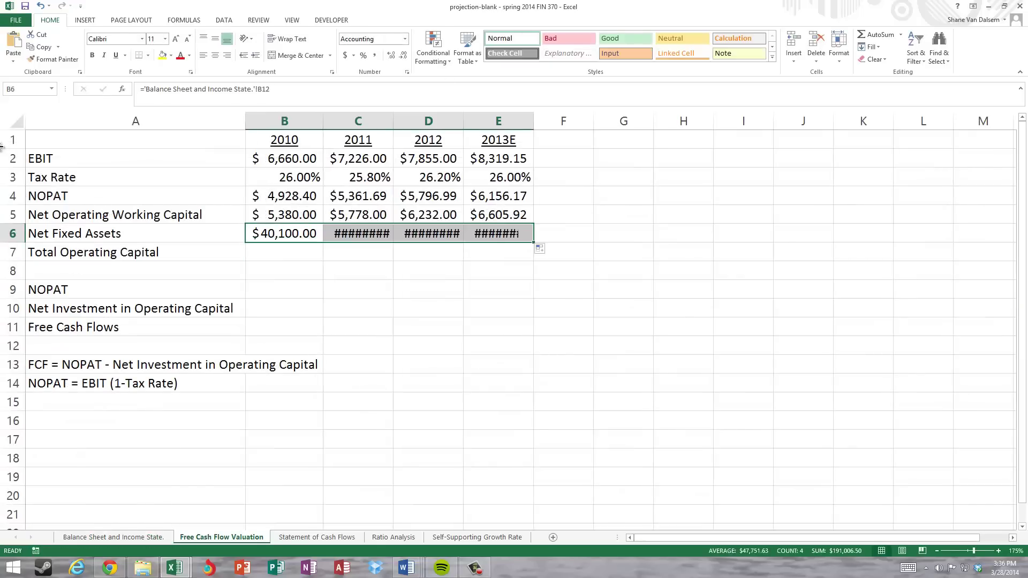
Autofit the widths of columns C, D and E to their contents.
{"action": "left_click_drag", "start_coordinate": [75, 198], "coordinate": [333, 207]}
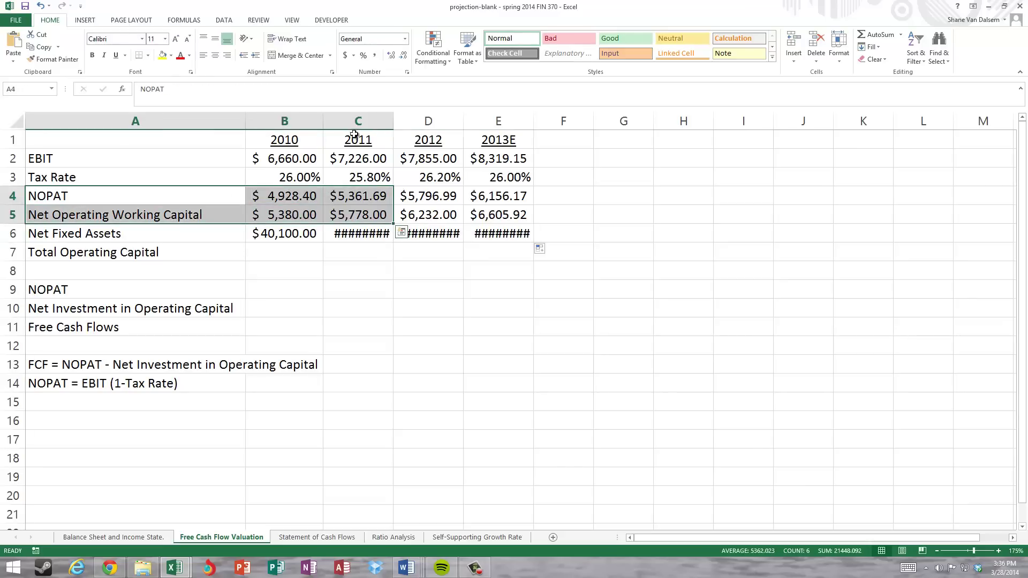
{"action": "double_click", "coordinate": [393, 121]}
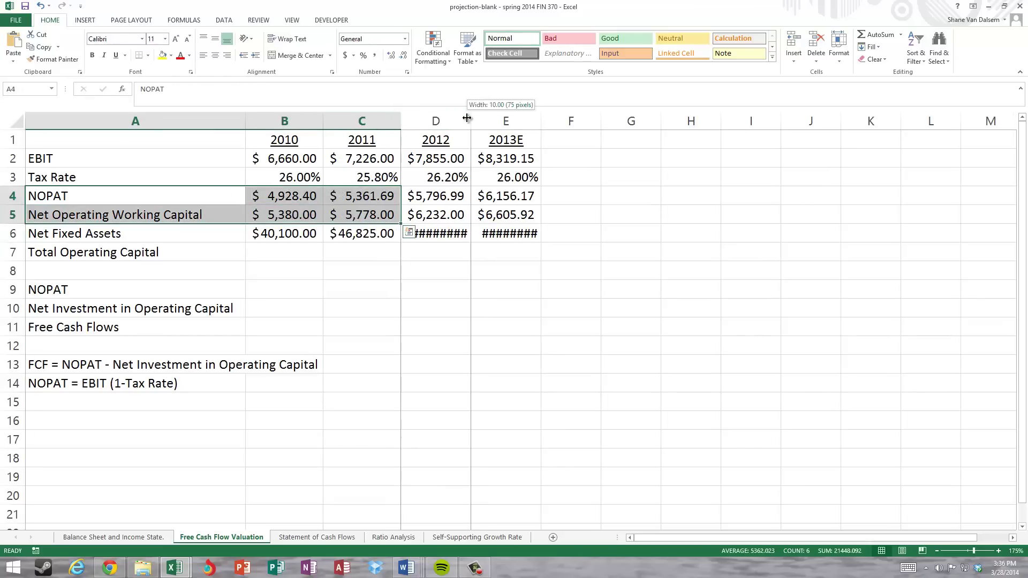
{"action": "double_click", "coordinate": [471, 118]}
{"action": "double_click", "coordinate": [547, 114]}
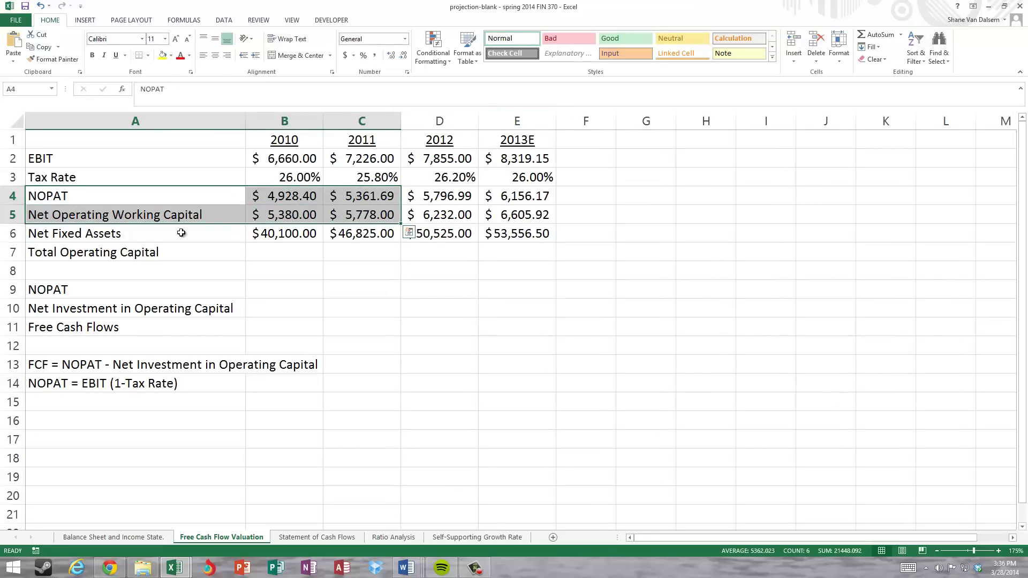
Add a bottom border beneath the Net Fixed Assets row across columns A through E.
{"action": "left_click", "coordinate": [74, 216]}
{"action": "left_click_drag", "start_coordinate": [63, 215], "coordinate": [535, 217]}
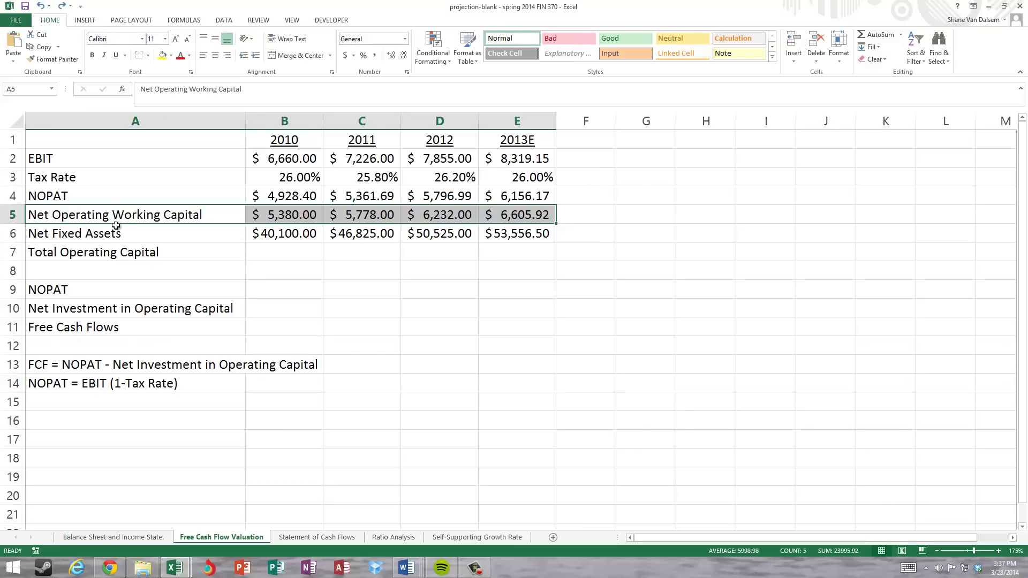
{"action": "left_click_drag", "start_coordinate": [115, 231], "coordinate": [535, 233]}
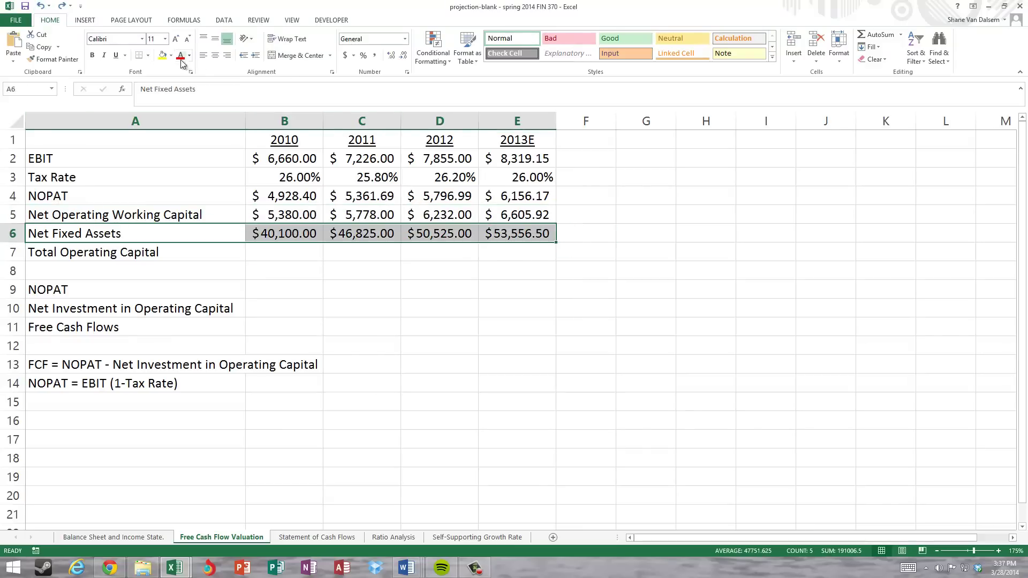
{"action": "left_click", "coordinate": [284, 247]}
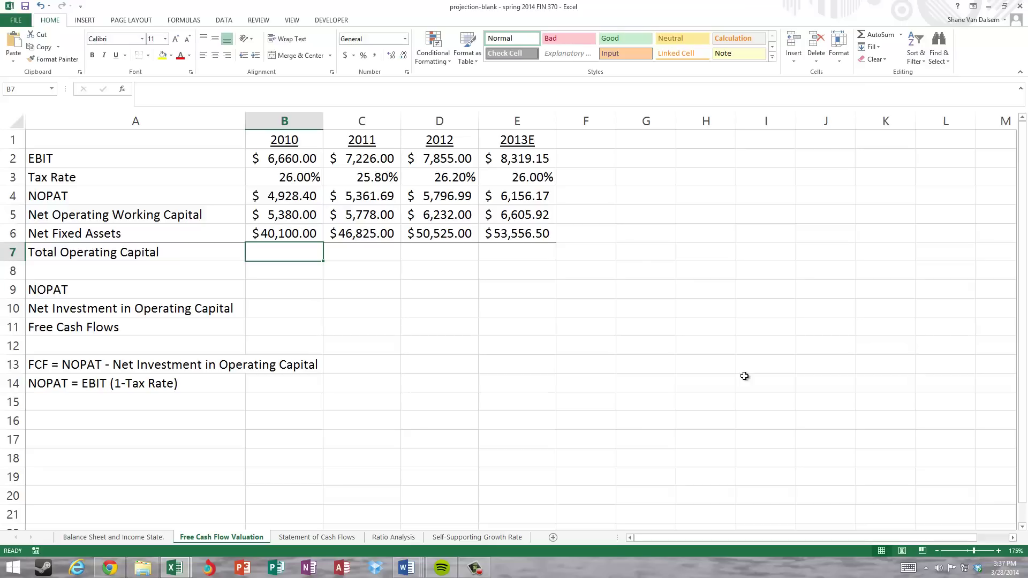
Calculate 2010 Total Operating Capital in B7 as B5+B6 and copy the formula across through 2013E.
{"action": "type", "text": "="}
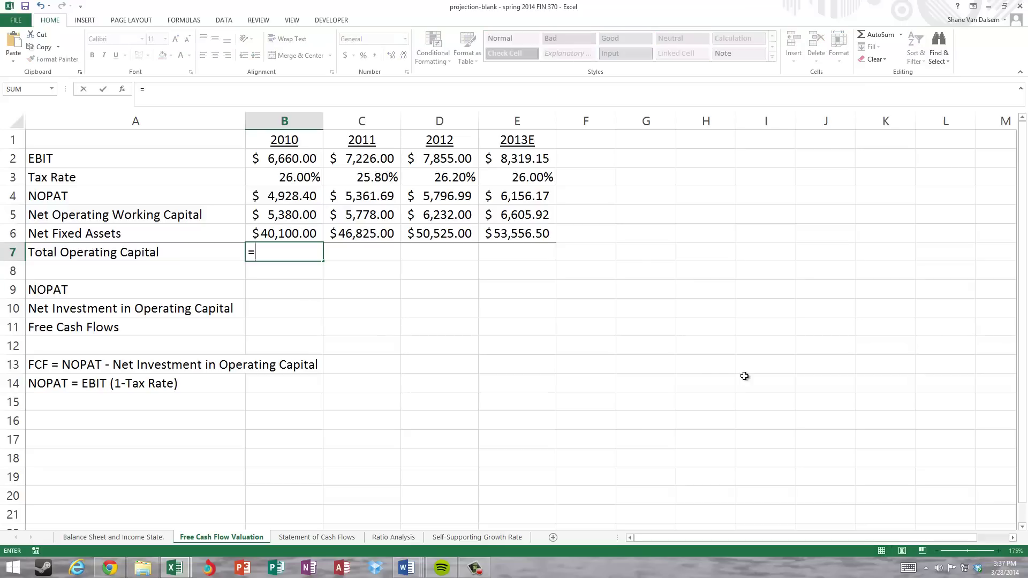
{"action": "key", "text": "Up"}
{"action": "key", "text": "Up"}
{"action": "type", "text": "+"}
{"action": "key", "text": "Up"}
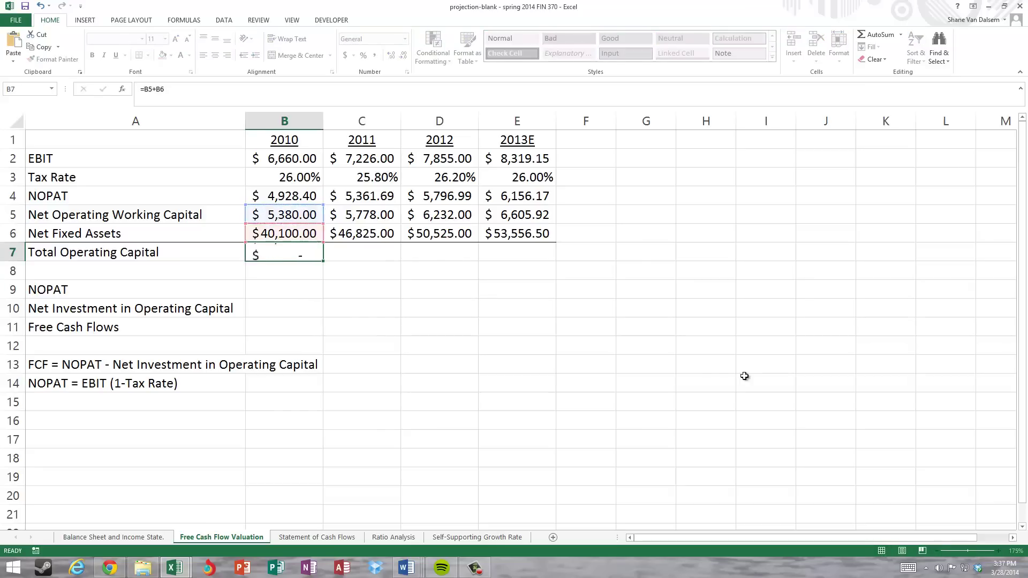
{"action": "key", "text": "ctrl+Return"}
{"action": "left_click_drag", "start_coordinate": [329, 261], "coordinate": [565, 272]}
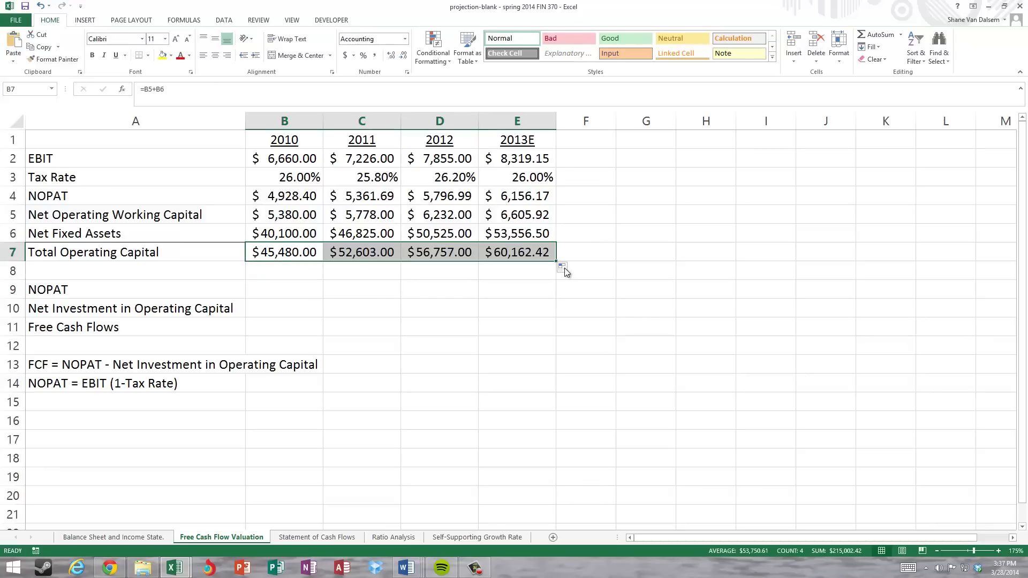
Add a bottom border beneath the Net Investment in Operating Capital row across columns A through E.
{"action": "key", "text": "Down"}
{"action": "key", "text": "Down"}
{"action": "key", "text": "Down"}
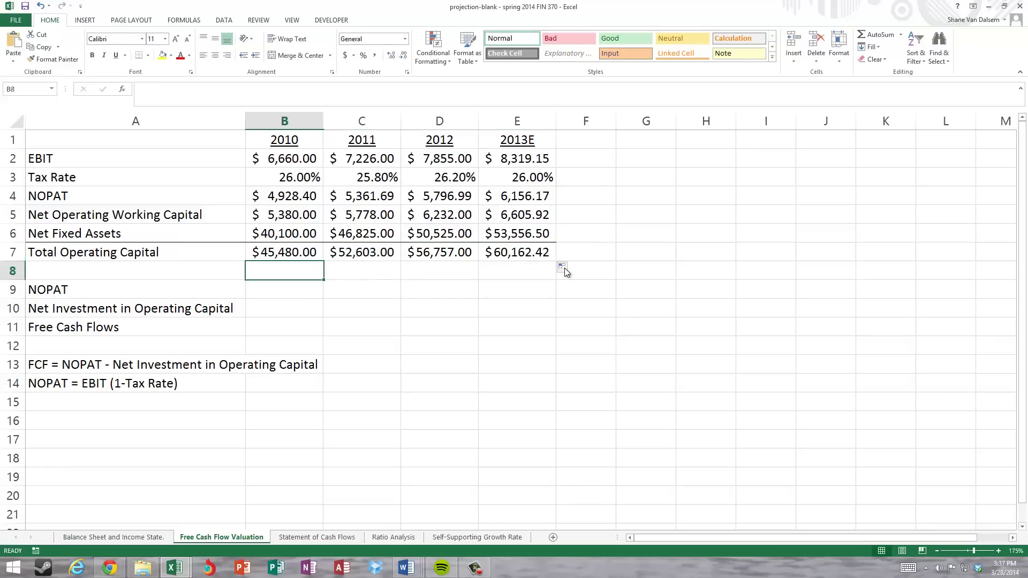
{"action": "key", "text": "Left"}
{"action": "key", "text": "shift+Right"}
{"action": "key", "text": "shift+Right"}
{"action": "key", "text": "shift+Right"}
{"action": "key", "text": "shift+Right"}
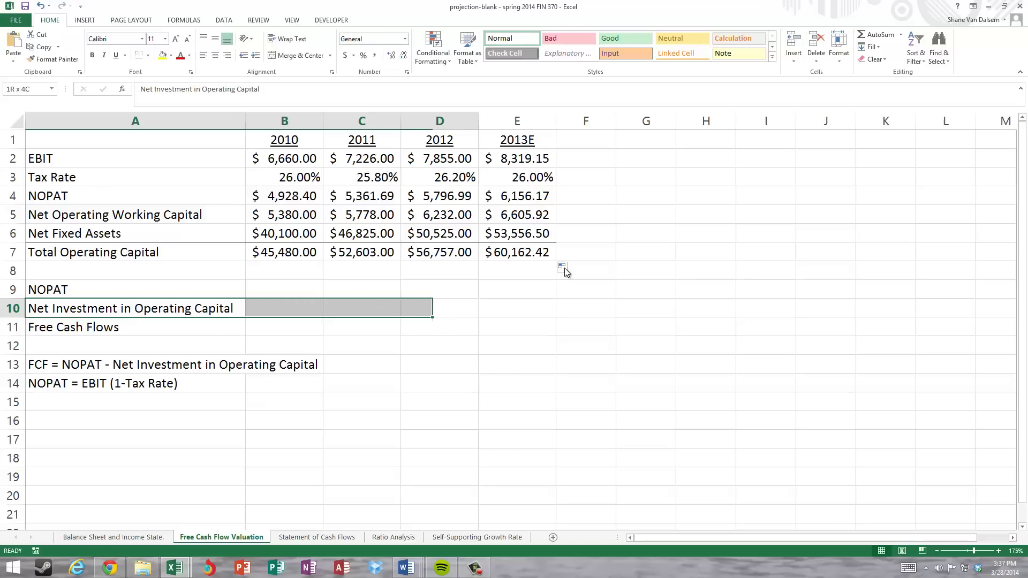
{"action": "left_click", "coordinate": [139, 55]}
{"action": "left_click", "coordinate": [283, 275]}
{"action": "left_click", "coordinate": [288, 288]}
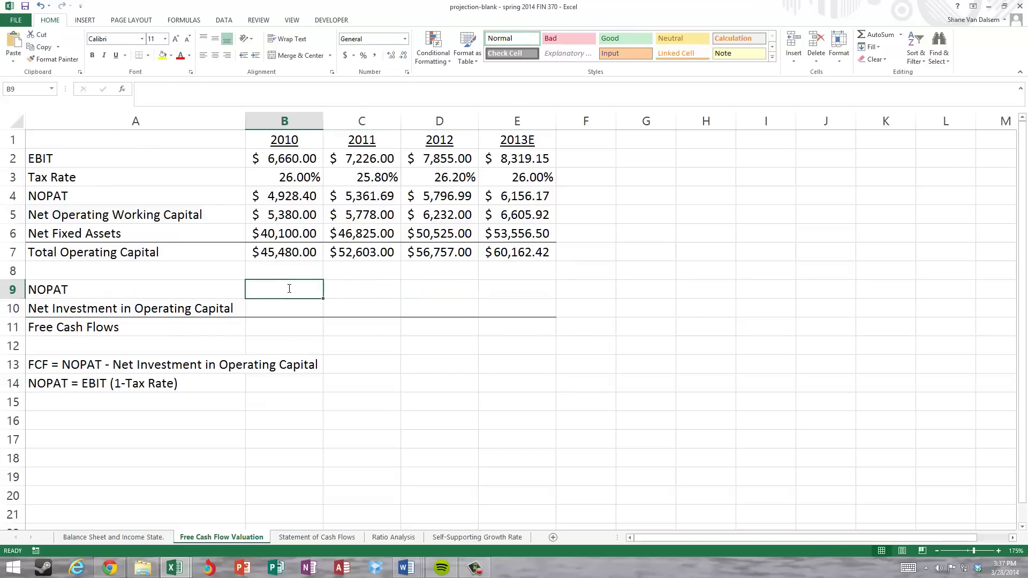
{"action": "type", "text": "===="}
{"action": "key", "text": "BackSpace"}
{"action": "key", "text": "BackSpace"}
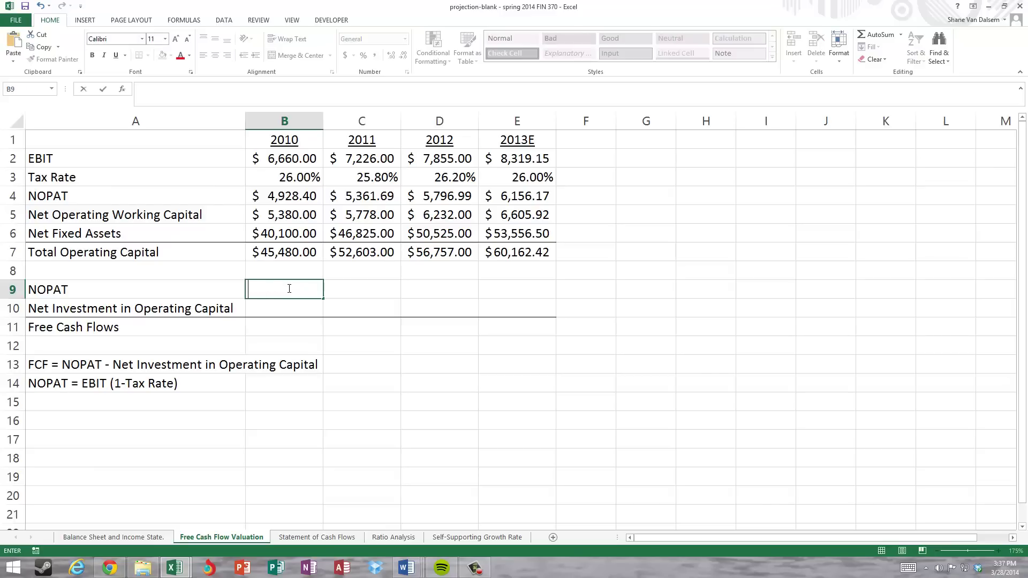
Link the 2011 NOPAT in C9 to cell C4 and copy the formula across through 2013E.
{"action": "key", "text": "Tab"}
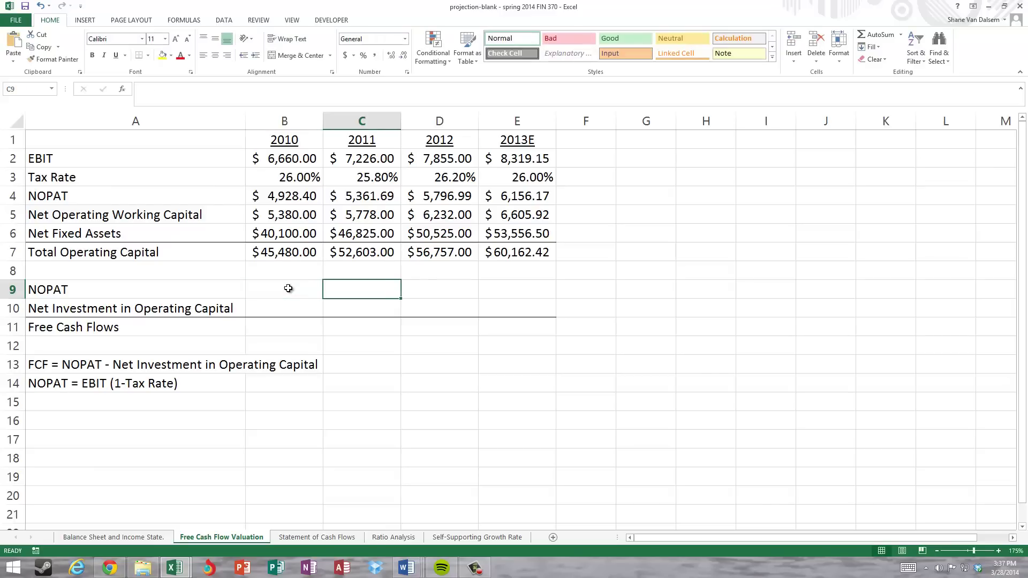
{"action": "type", "text": "="}
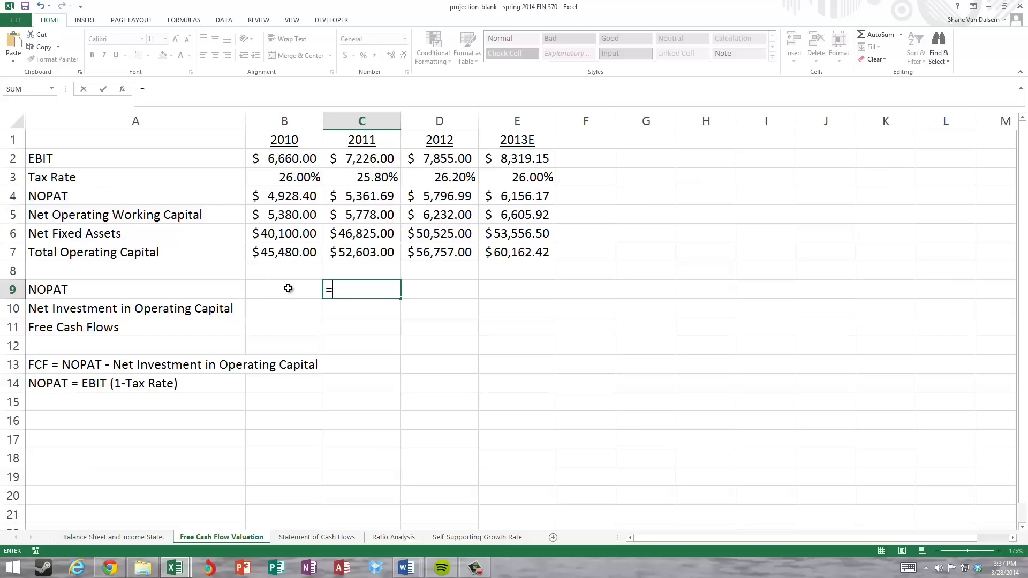
{"action": "key", "text": "Up"}
{"action": "key", "text": "Up"}
{"action": "key", "text": "Up"}
{"action": "key", "text": "Up"}
{"action": "key", "text": "Up"}
{"action": "key", "text": "ctrl+Return"}
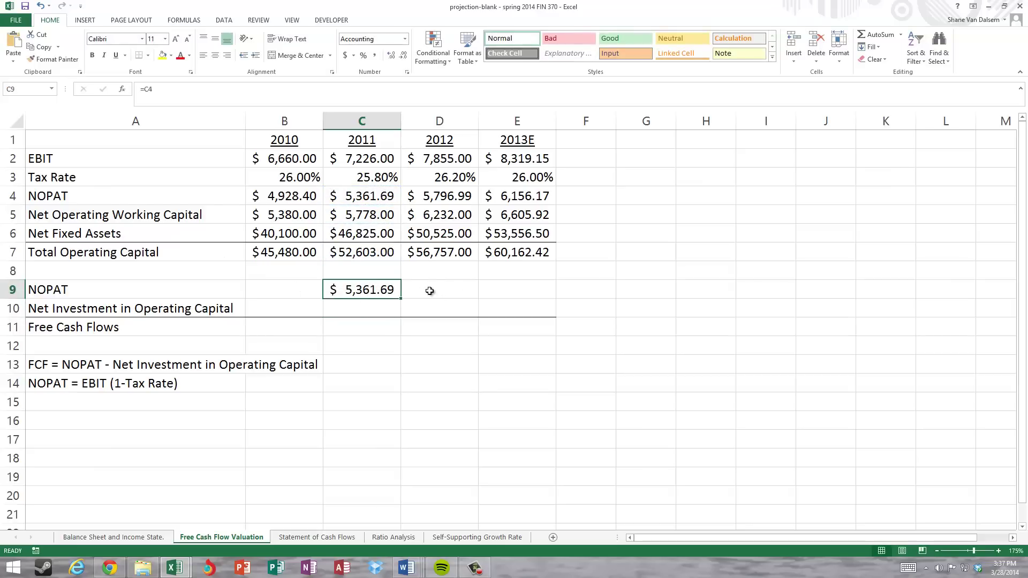
{"action": "left_click_drag", "start_coordinate": [400, 298], "coordinate": [552, 288]}
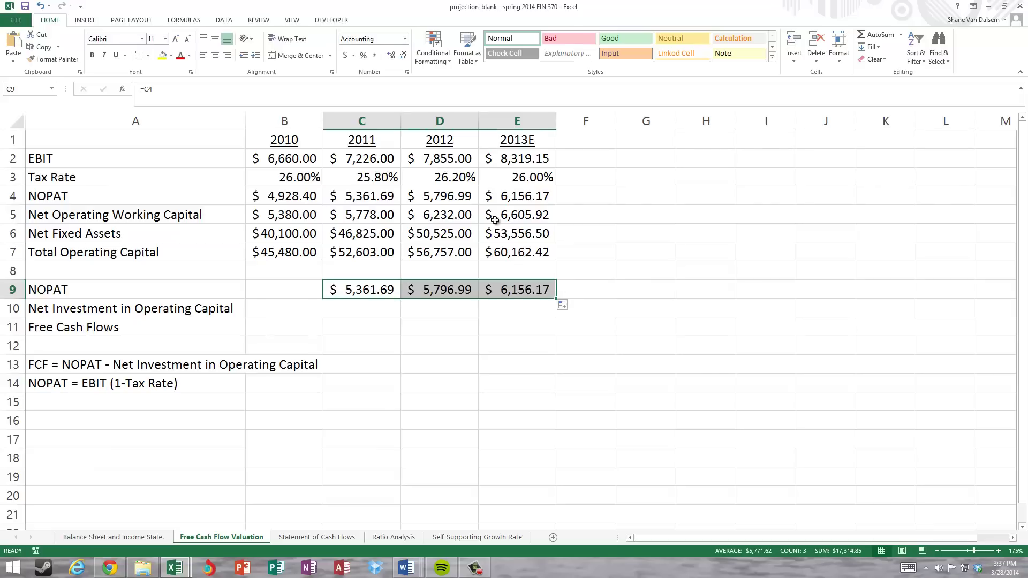
Calculate 2011 Net Investment in Operating Capital in C10 as C7-B7 and copy the formula across through 2013E.
{"action": "left_click", "coordinate": [337, 310]}
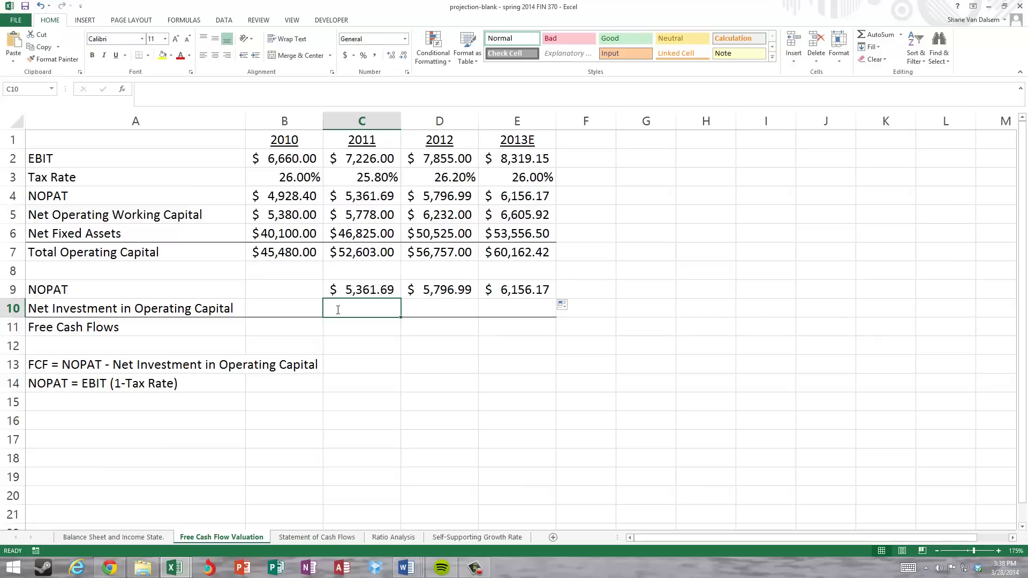
{"action": "type", "text": "="}
{"action": "key", "text": "Up"}
{"action": "key", "text": "Up"}
{"action": "key", "text": "Up"}
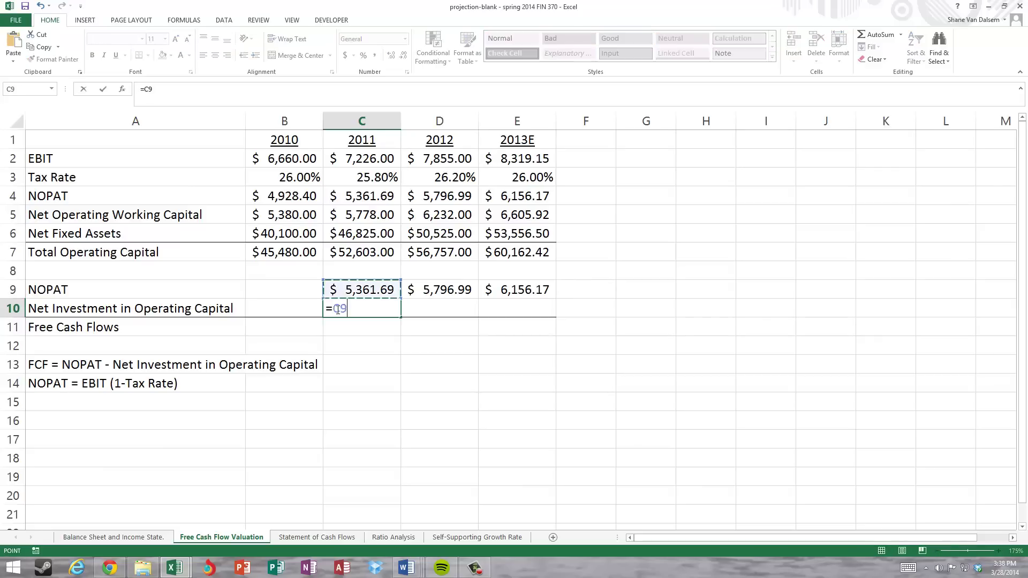
{"action": "type", "text": "-"}
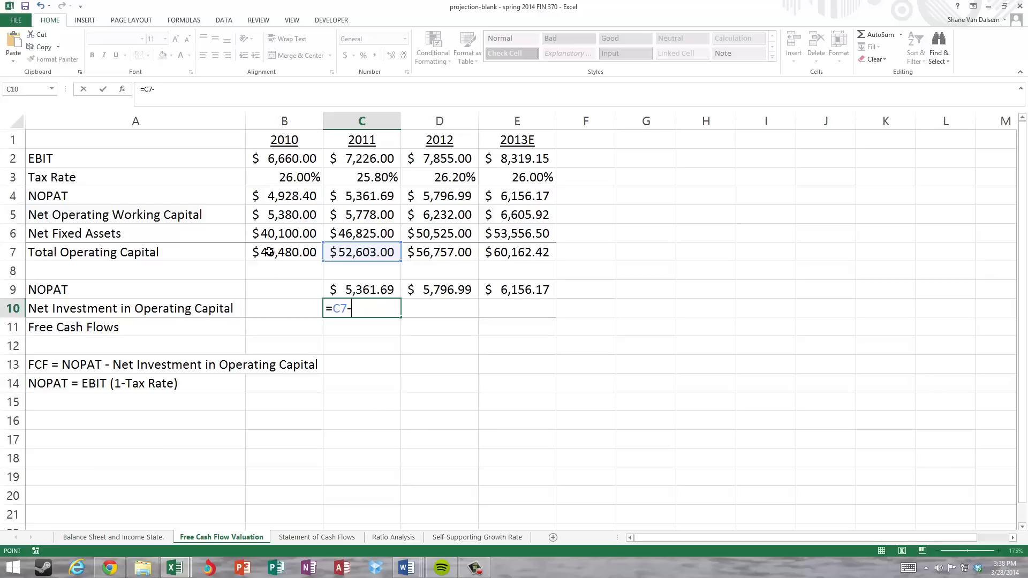
{"action": "left_click", "coordinate": [271, 250]}
{"action": "key", "text": "Return"}
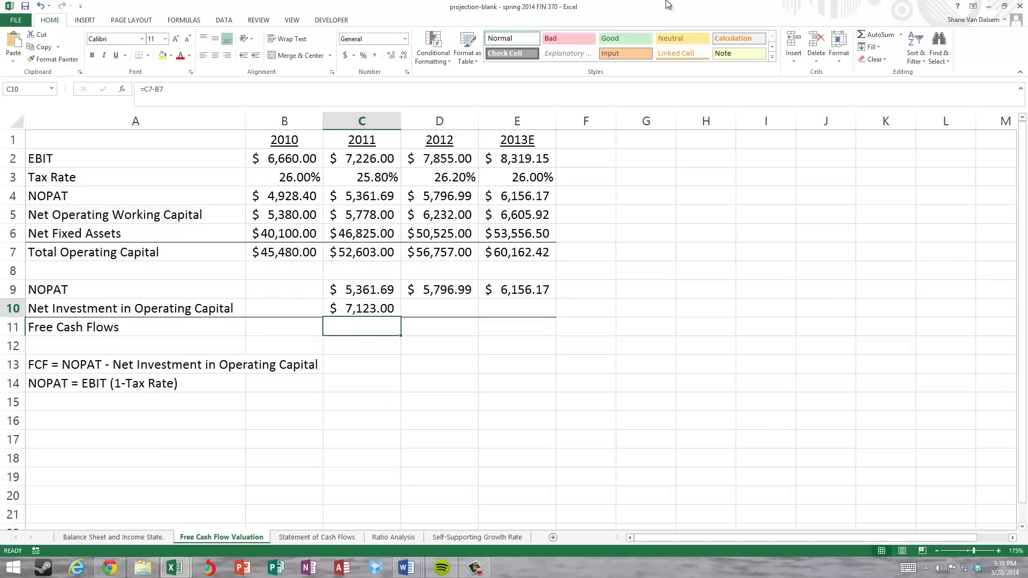
{"action": "key", "text": "Up"}
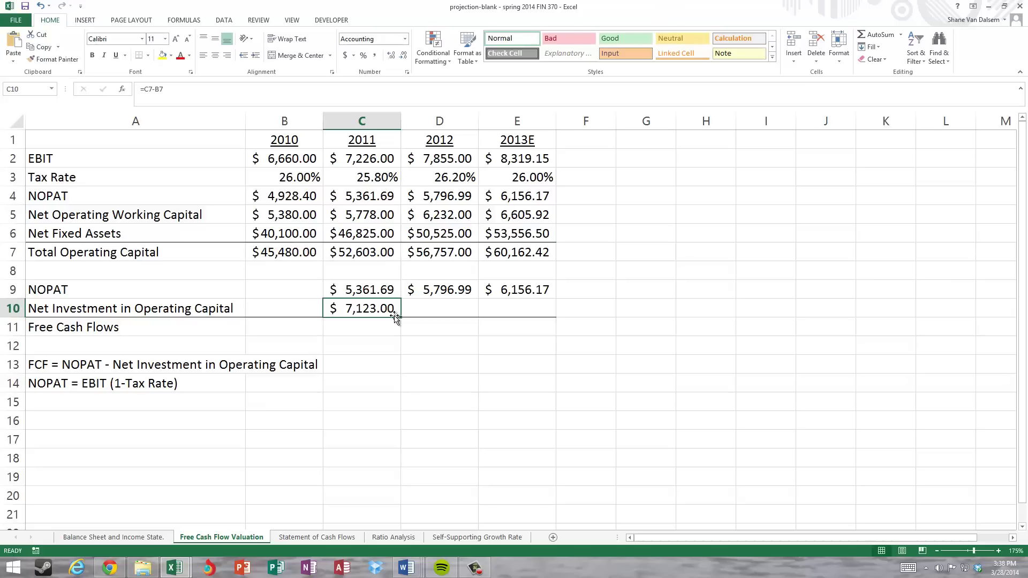
{"action": "left_click_drag", "start_coordinate": [400, 317], "coordinate": [543, 325]}
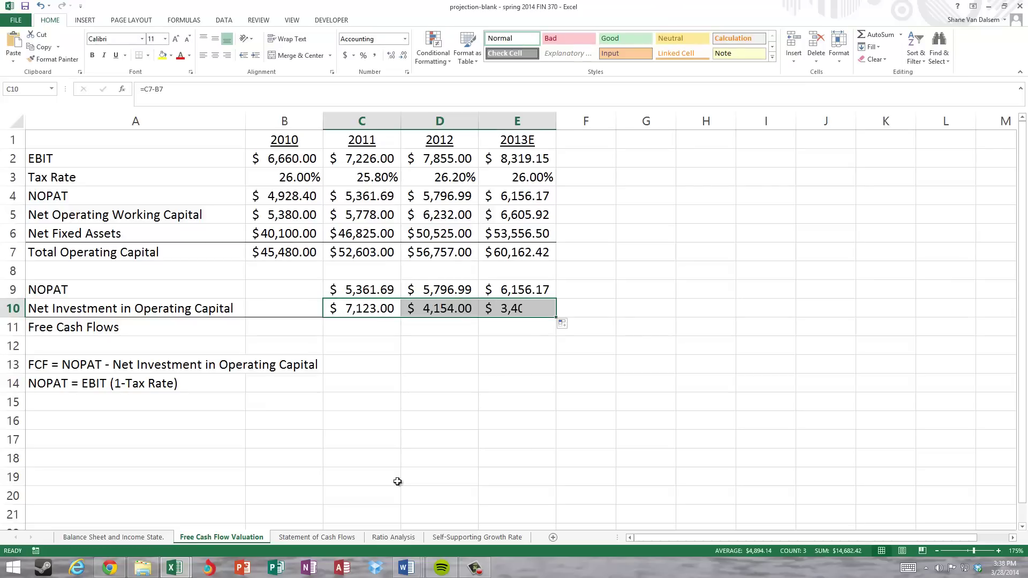
Calculate 2011 Free Cash Flows in C11 as C9-C10 and copy the formula across through 2013E.
{"action": "left_click", "coordinate": [371, 327]}
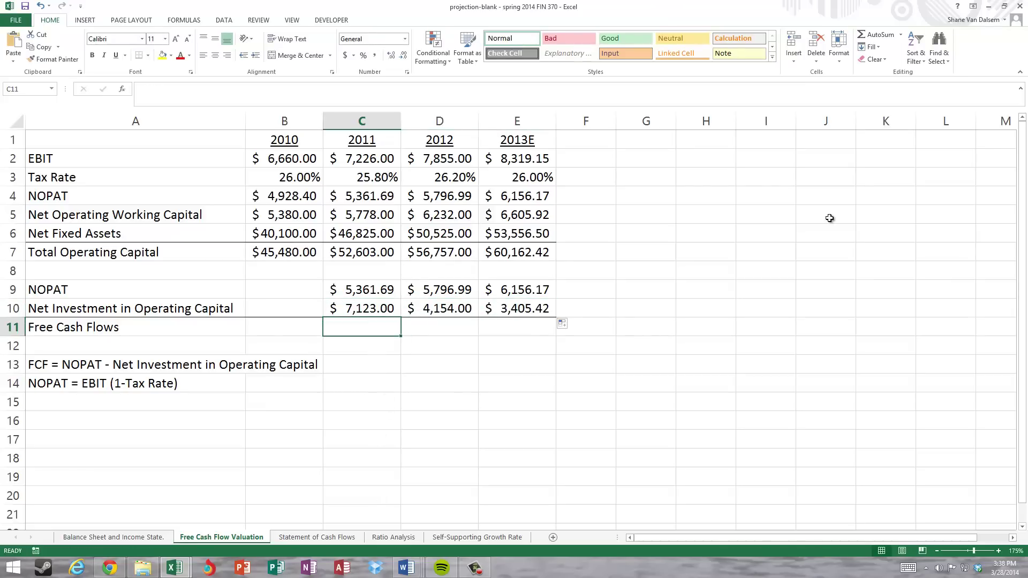
{"action": "type", "text": "="}
{"action": "key", "text": "Up"}
{"action": "key", "text": "Up"}
{"action": "type", "text": "-"}
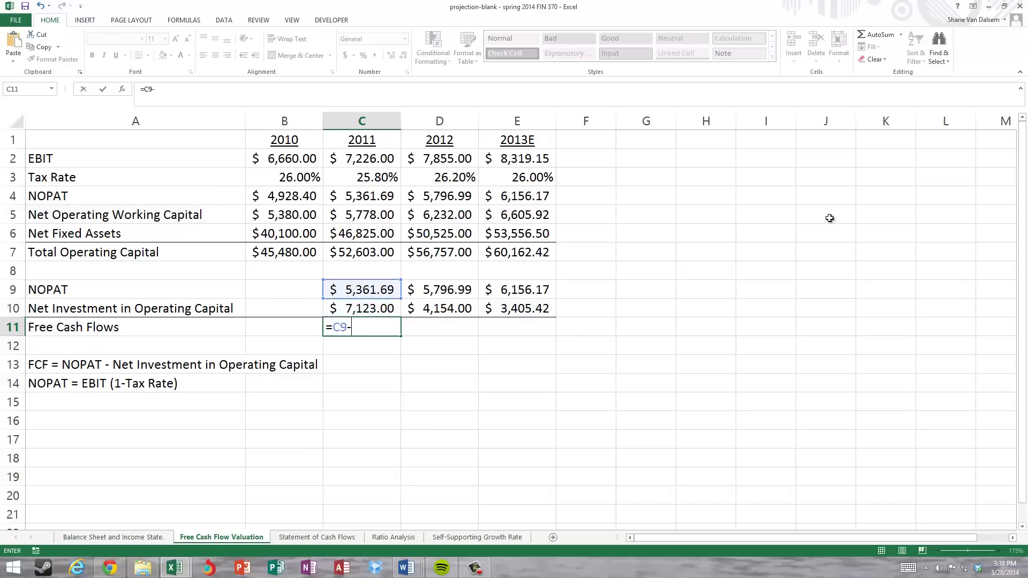
{"action": "key", "text": "Up"}
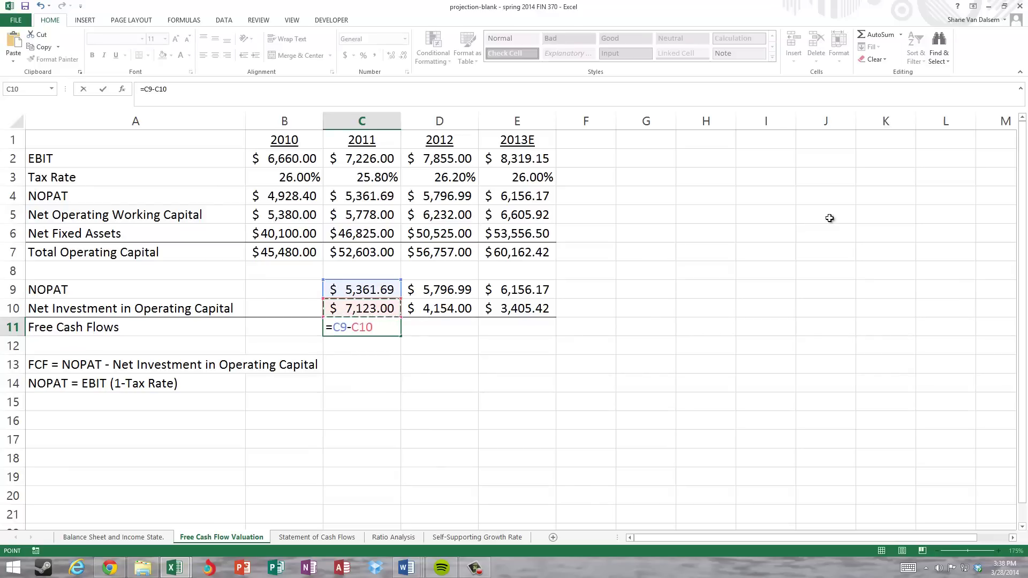
{"action": "key", "text": "ctrl+Return"}
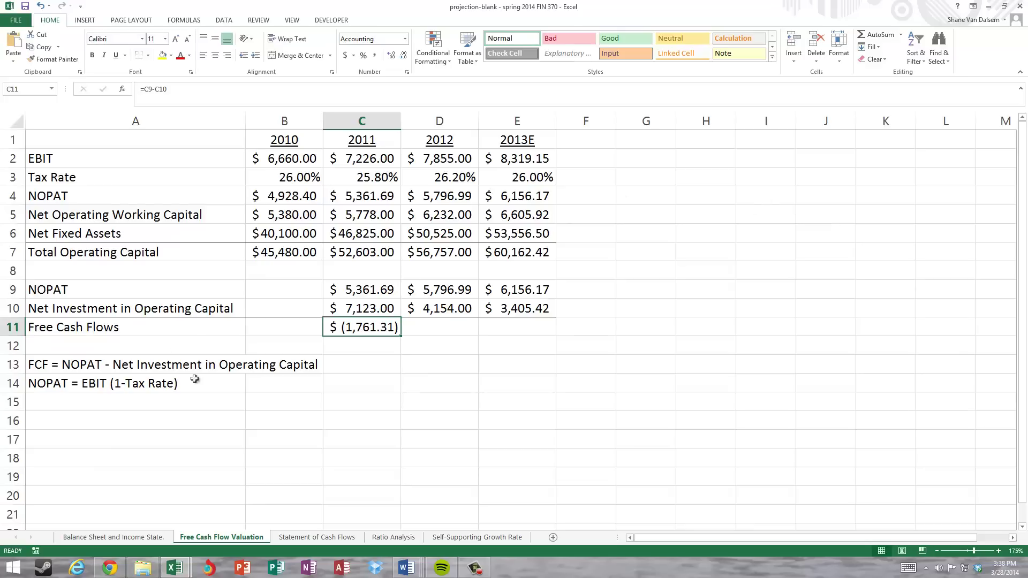
{"action": "left_click_drag", "start_coordinate": [401, 336], "coordinate": [541, 328]}
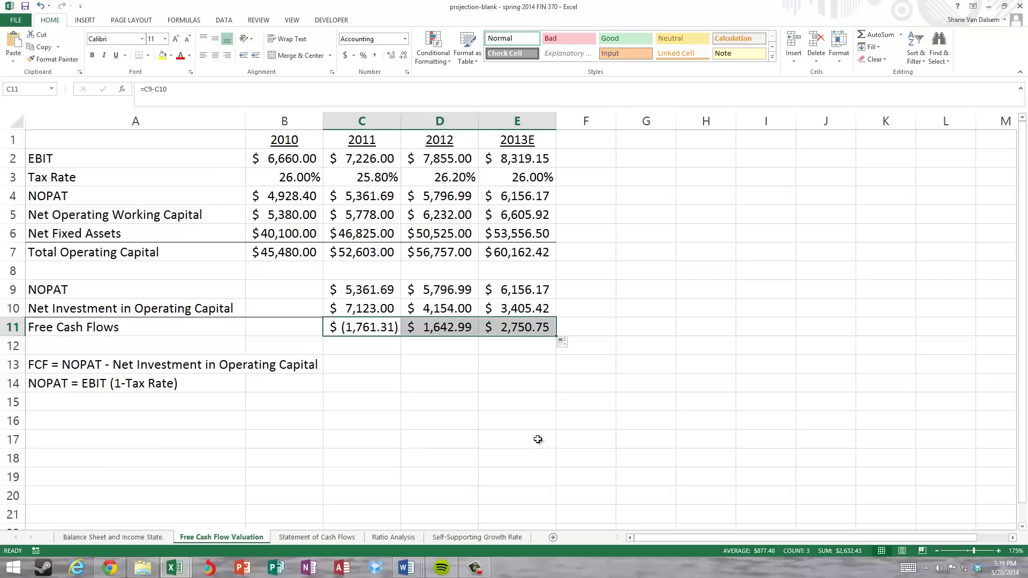
Enter the heading "Assumptions" in cell A16 below the formula notes.
{"action": "left_click", "coordinate": [167, 429]}
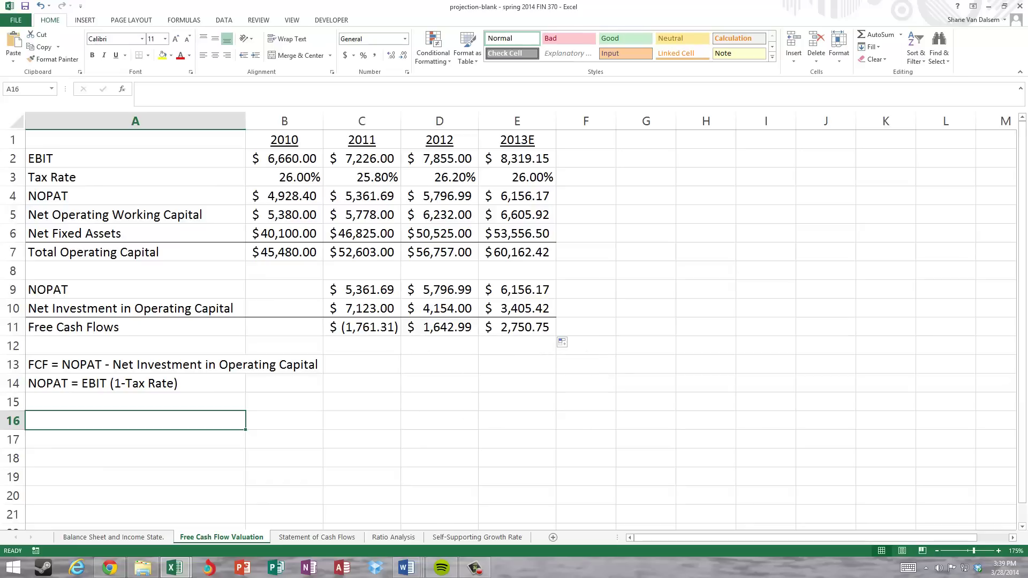
{"action": "type", "text": "Assu"}
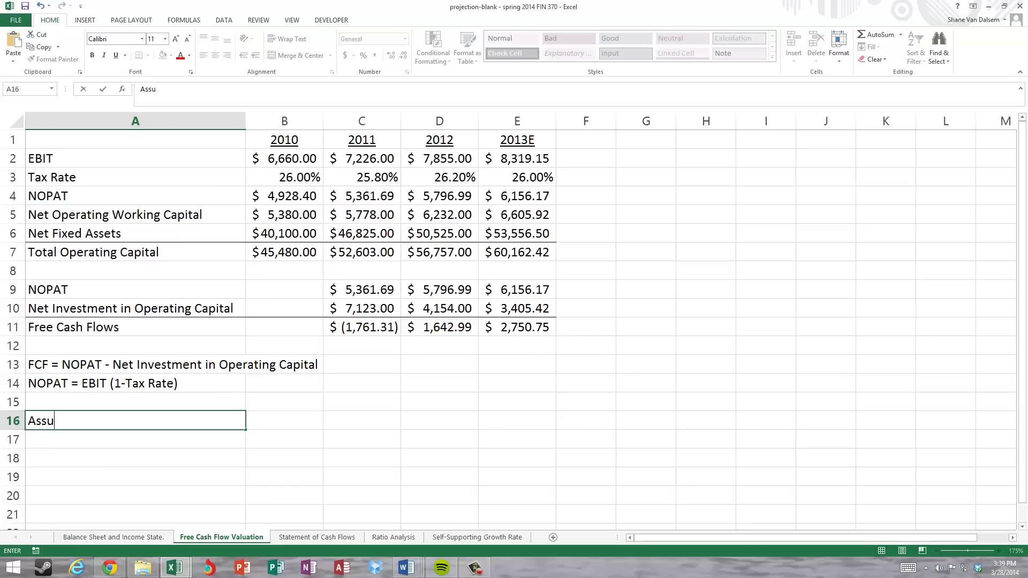
{"action": "type", "text": "mptions"}
{"action": "key", "text": "Return"}
Enter the assumption "Free Cash Flows will grow at a constant rate of 5% after 2013." in cell A17.
{"action": "type", "text": "F"}
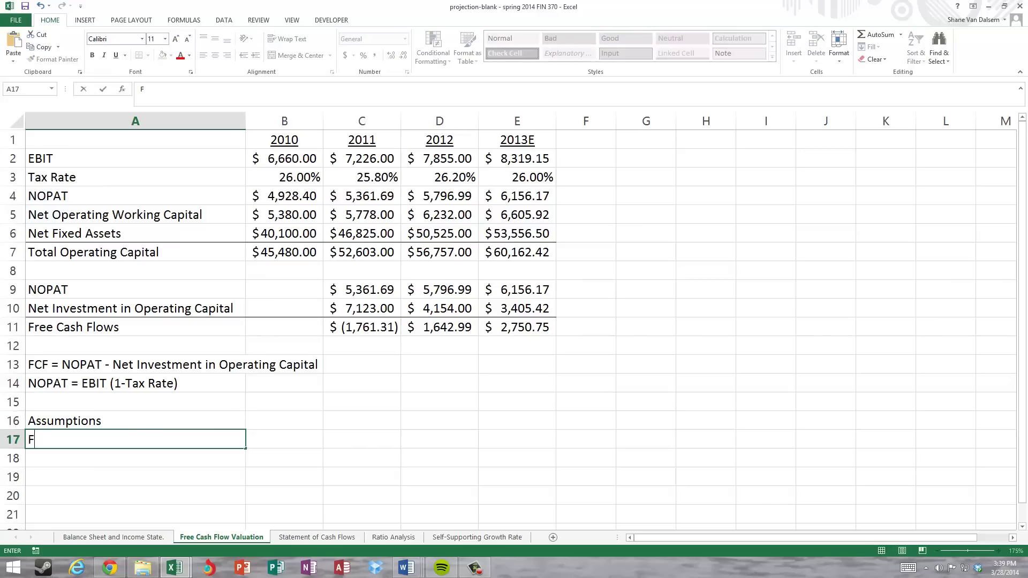
{"action": "type", "text": "ree Cash Flows will Growth"}
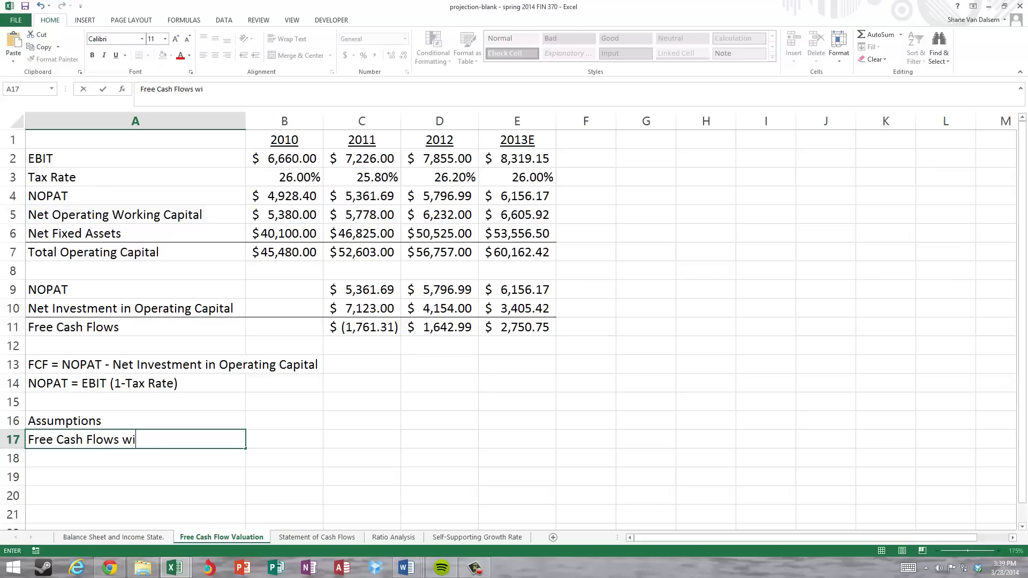
{"action": "key", "text": "BackSpace"}
{"action": "key", "text": "BackSpace"}
{"action": "key", "text": "BackSpace"}
{"action": "key", "text": "BackSpace"}
{"action": "key", "text": "BackSpace"}
{"action": "key", "text": "BackSpace"}
{"action": "key", "text": "BackSpace"}
{"action": "type", "text": "grow at a con"}
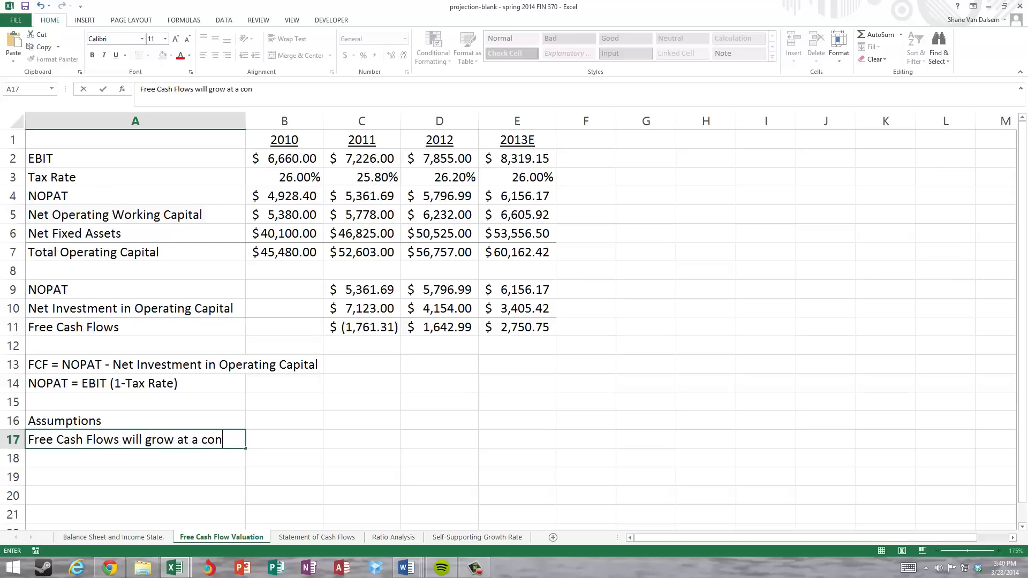
{"action": "type", "text": "stant rate of 5"}
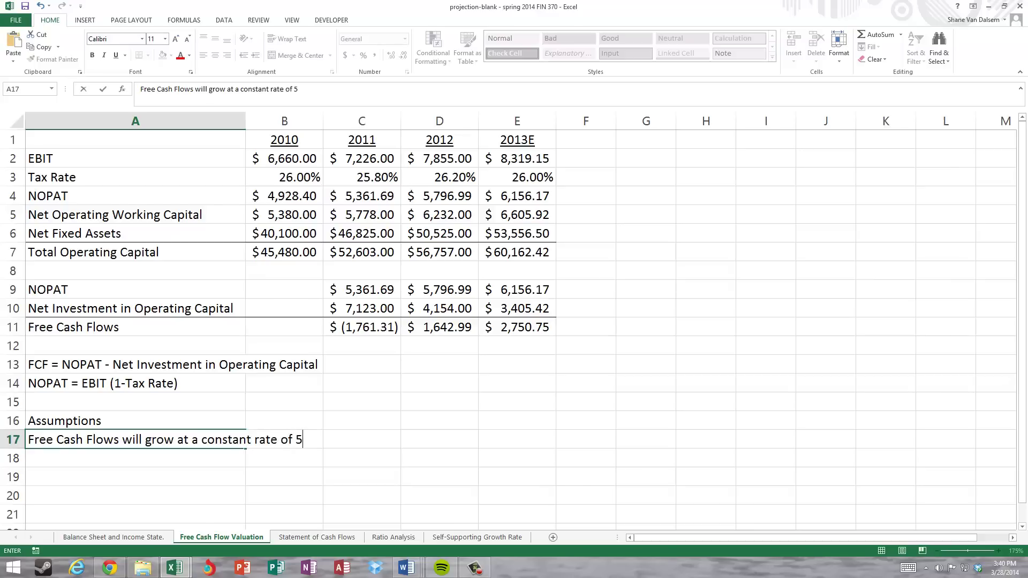
{"action": "type", "text": "% after 2012"}
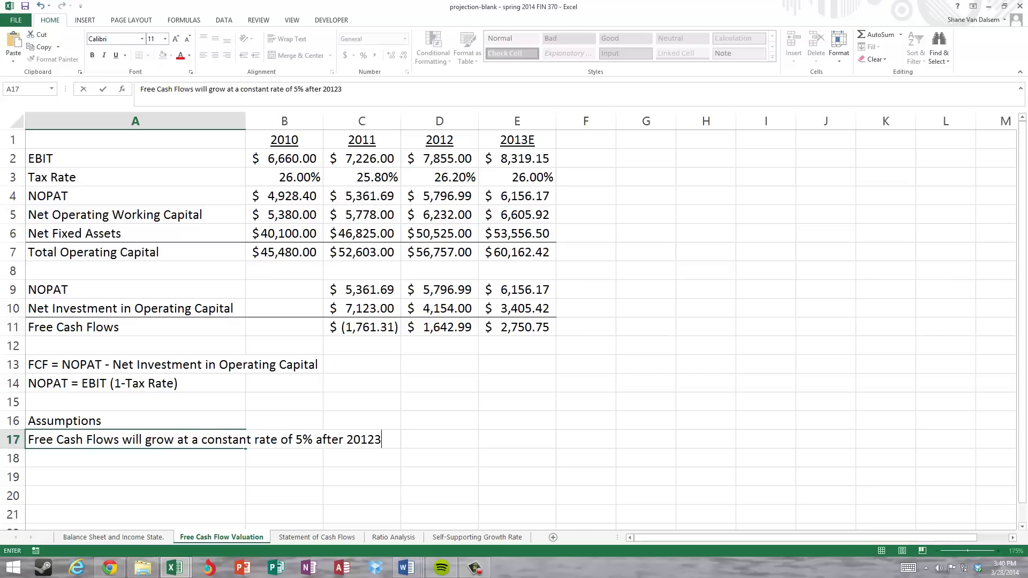
{"action": "key", "text": "BackSpace"}
{"action": "type", "text": "3."}
{"action": "key", "text": "Return"}
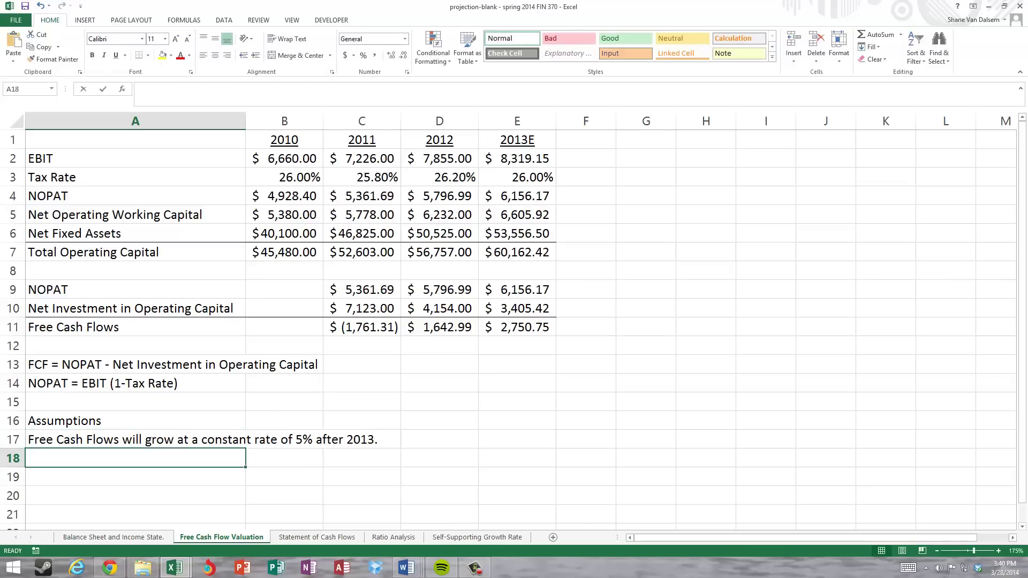
Enter the assumption "WACC for the firm is 9%." in cell A18.
{"action": "type", "text": "WACC "}
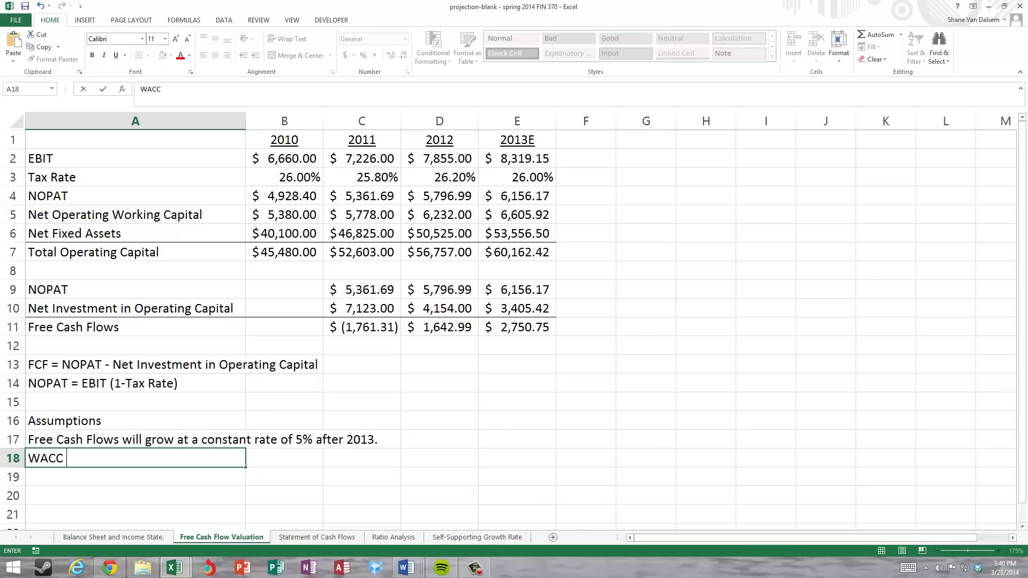
{"action": "type", "text": "for the firm is 9%"}
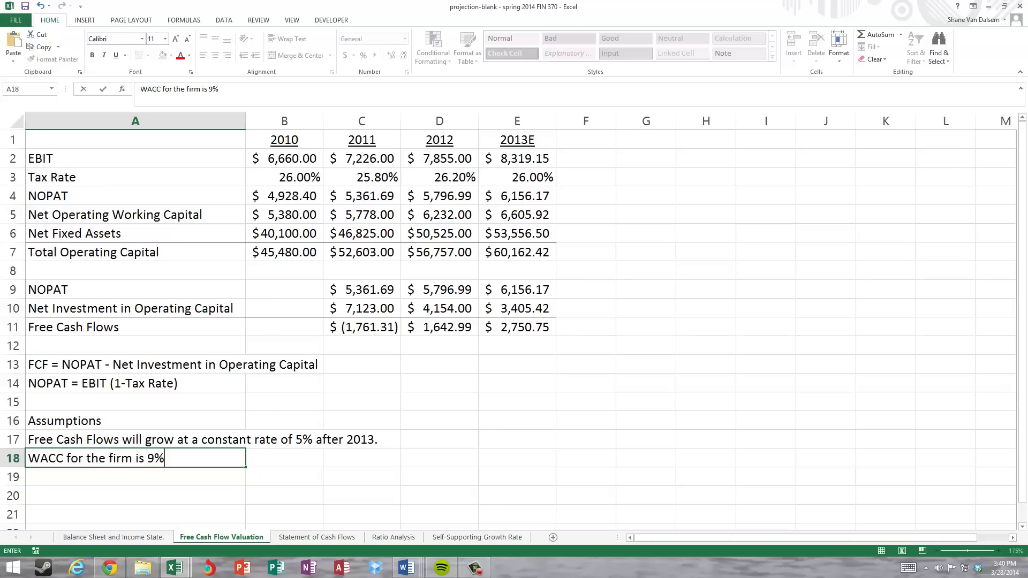
{"action": "type", "text": "."}
{"action": "key", "text": "Return"}
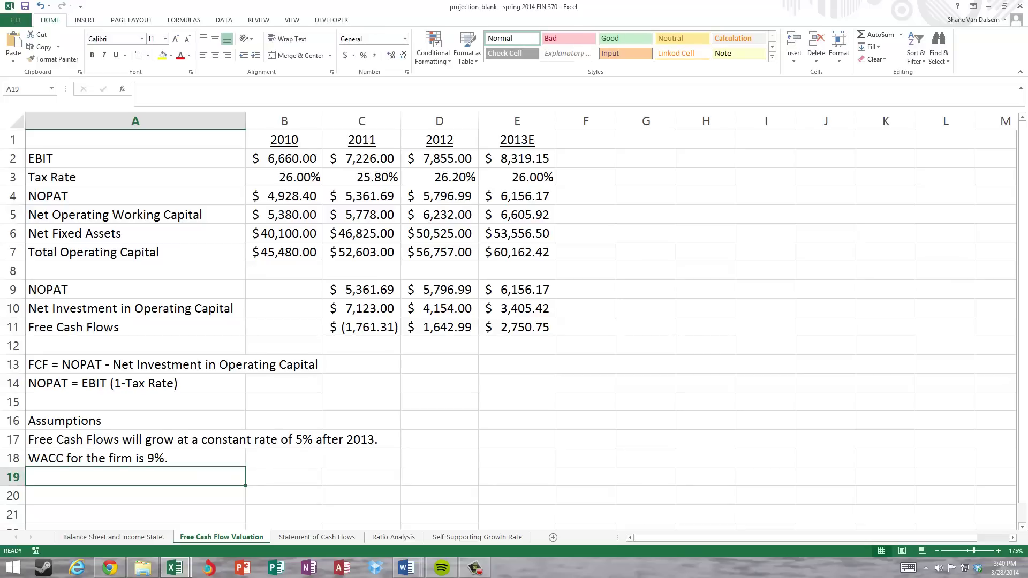
Enter the note "Value of Operations is equal to the present value of the future free cash flows of the firm." in cell A20.
{"action": "key", "text": "Return"}
{"action": "type", "text": "V"}
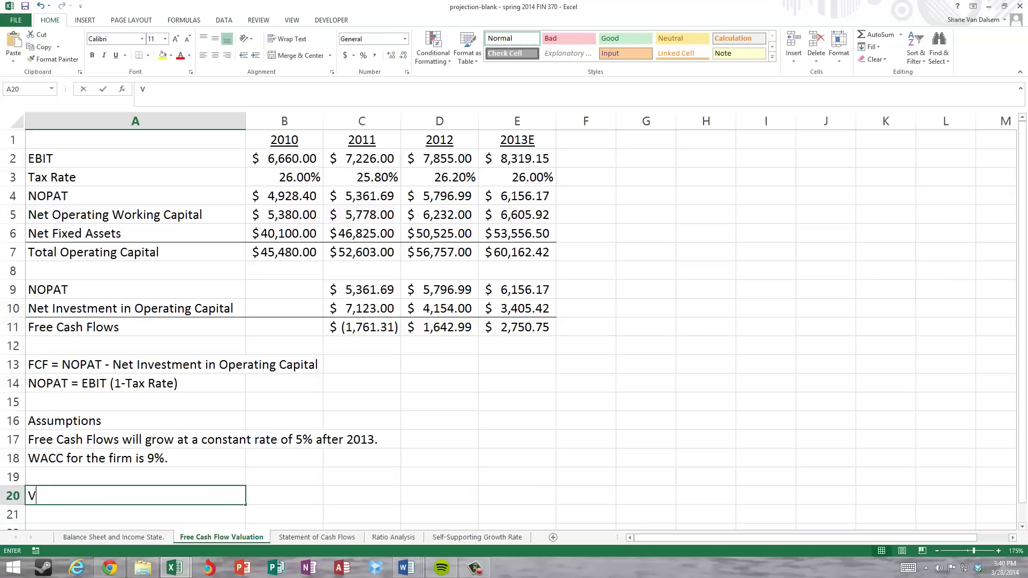
{"action": "type", "text": "alue of "}
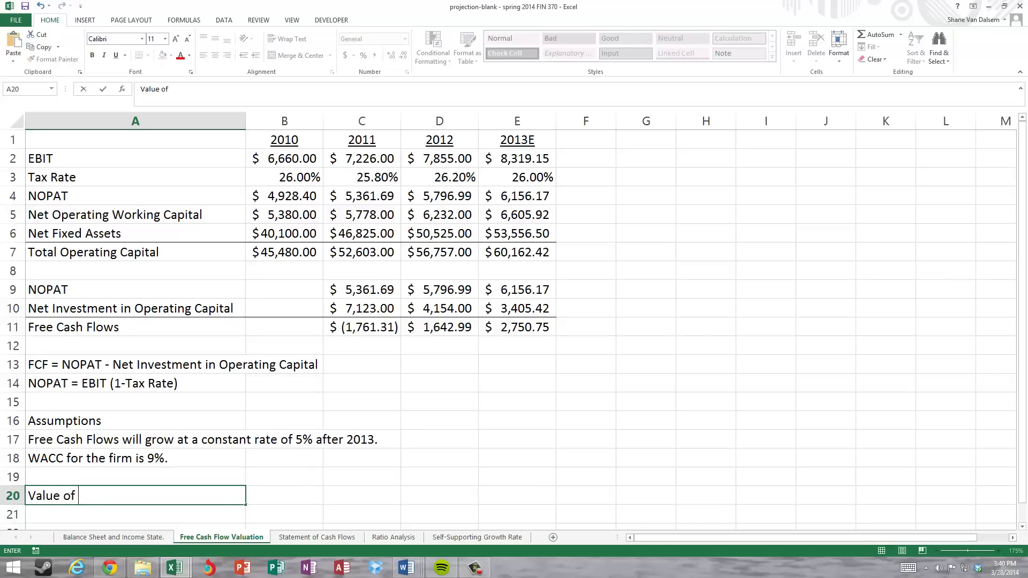
{"action": "type", "text": "Operating"}
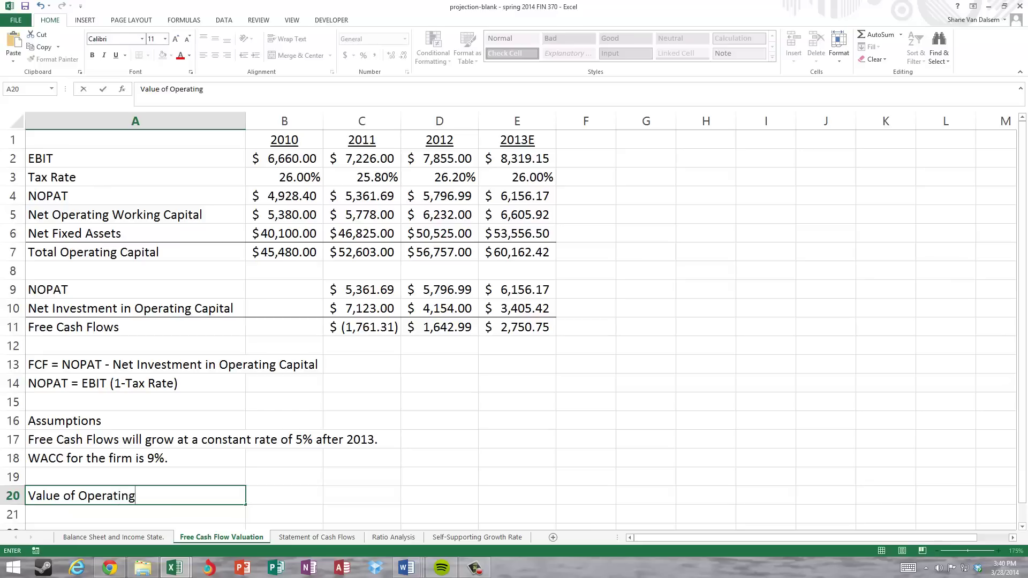
{"action": "key", "text": "BackSpace"}
{"action": "key", "text": "BackSpace"}
{"action": "key", "text": "BackSpace"}
{"action": "type", "text": "op"}
{"action": "key", "text": "BackSpace"}
{"action": "key", "text": "BackSpace"}
{"action": "type", "text": "ions "}
{"action": "type", "text": "is ="}
{"action": "key", "text": "BackSpace"}
{"action": "key", "text": "BackSpace"}
{"action": "type", "text": "equal to "}
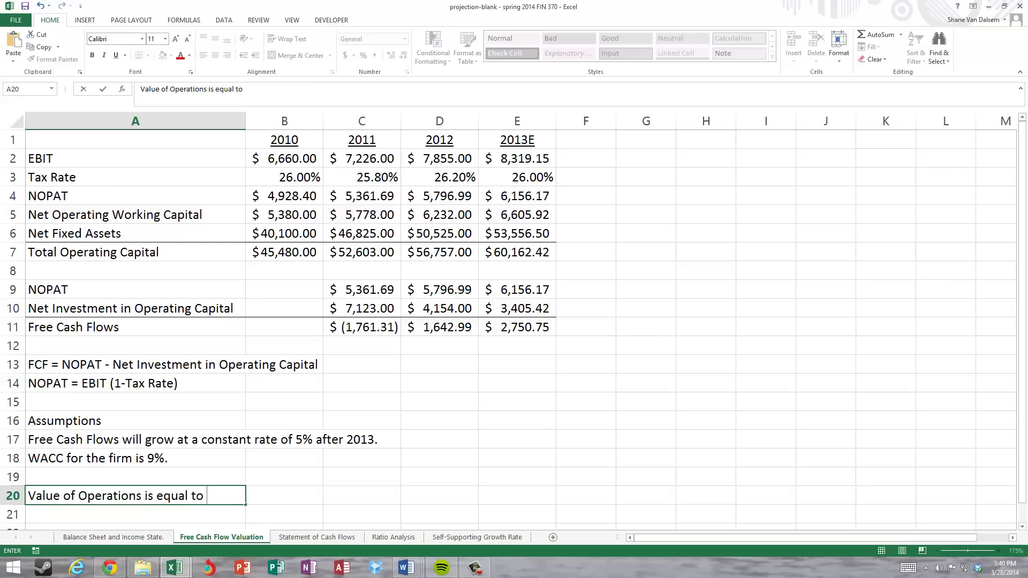
{"action": "type", "text": "the prsen"}
{"action": "key", "text": "BackSpace"}
{"action": "key", "text": "BackSpace"}
{"action": "key", "text": "BackSpace"}
{"action": "type", "text": "est"}
{"action": "key", "text": "BackSpace"}
{"action": "type", "text": "ent value of "}
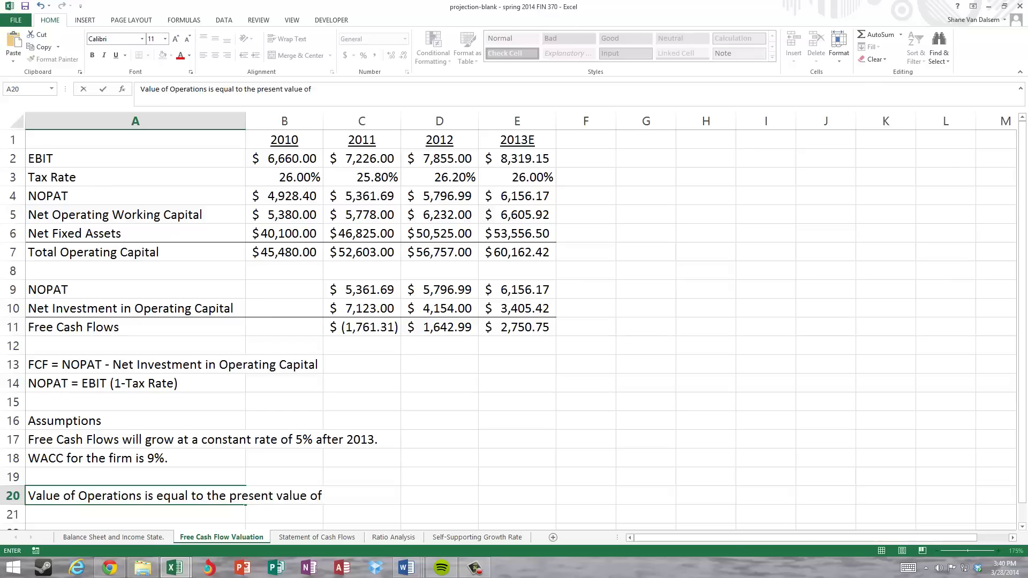
{"action": "type", "text": "the future free c"}
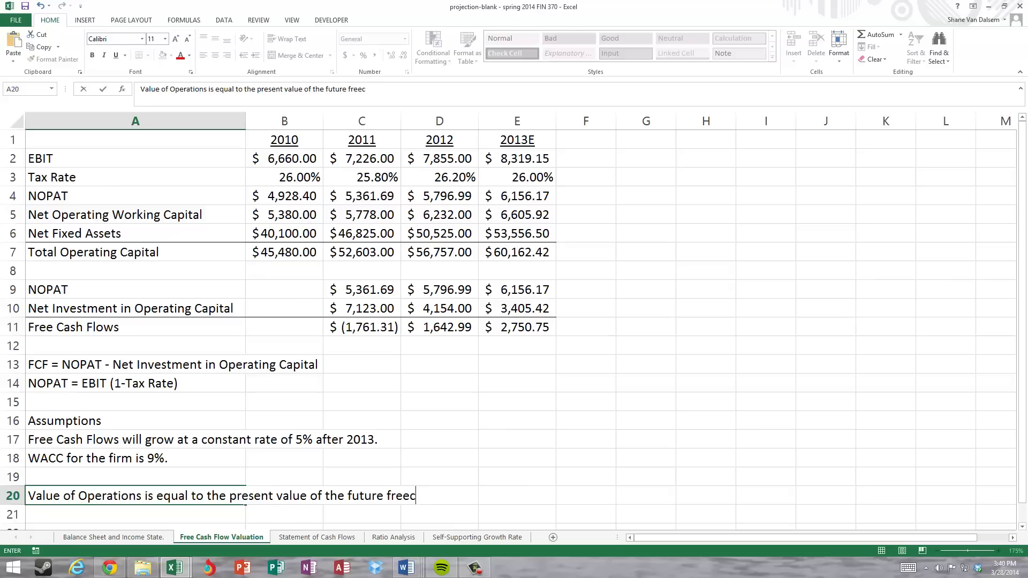
{"action": "type", "text": "as"}
{"action": "key", "text": "BackSpace"}
{"action": "key", "text": "BackSpace"}
{"action": "key", "text": "BackSpace"}
{"action": "type", "text": "cash flows of the firm."}
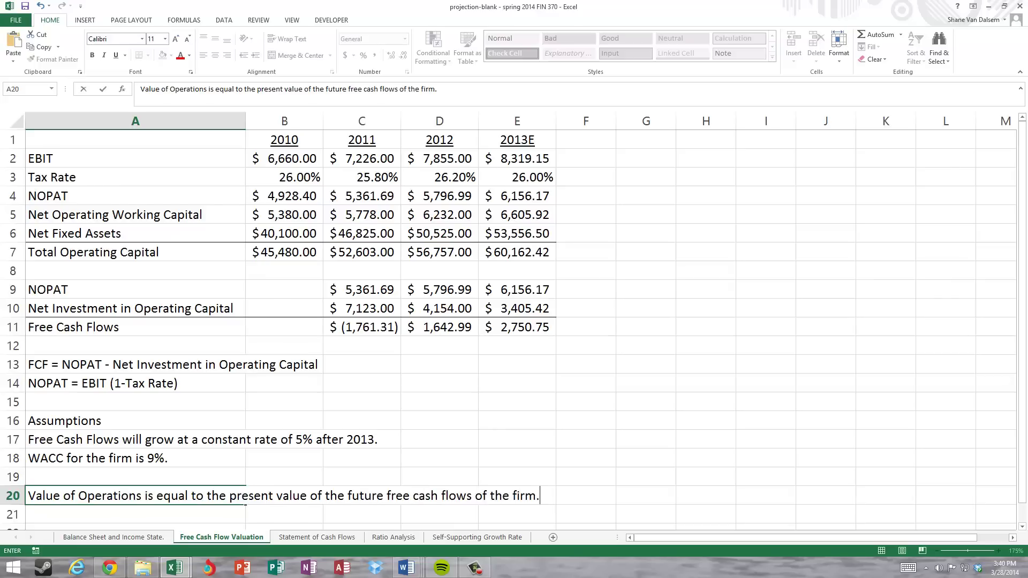
{"action": "key", "text": "Return"}
Enter the label "Value of Operations at the end of 2012" in cell A22.
{"action": "key", "text": "Down"}
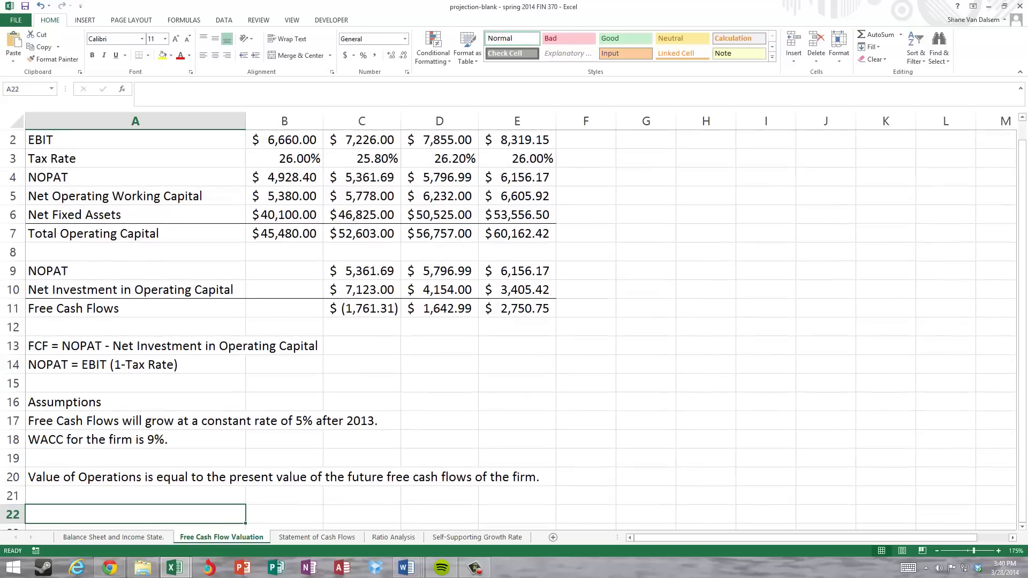
{"action": "key", "text": "Right"}
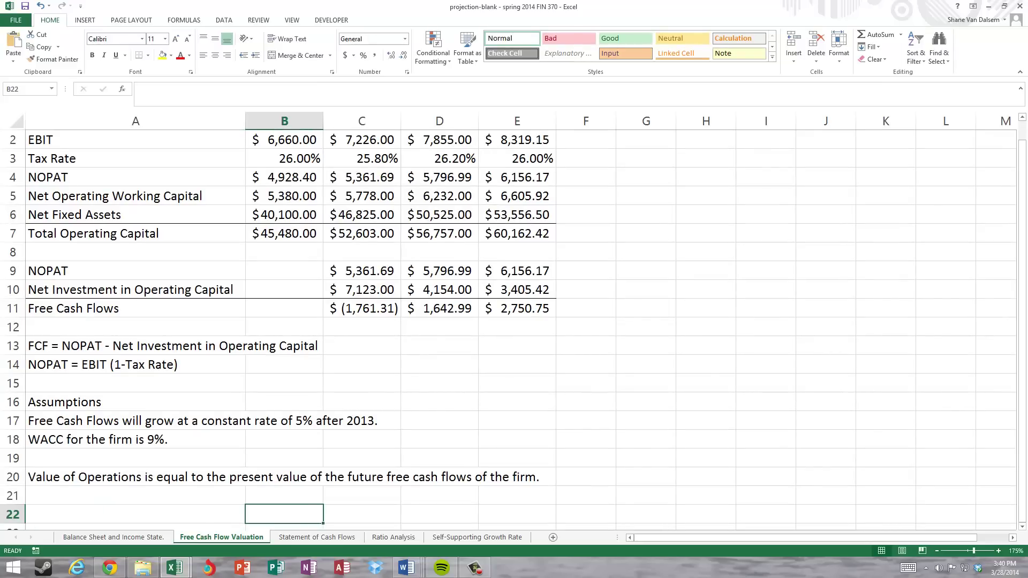
{"action": "key", "text": "Up"}
{"action": "key", "text": "Down"}
{"action": "left_click", "coordinate": [136, 514]}
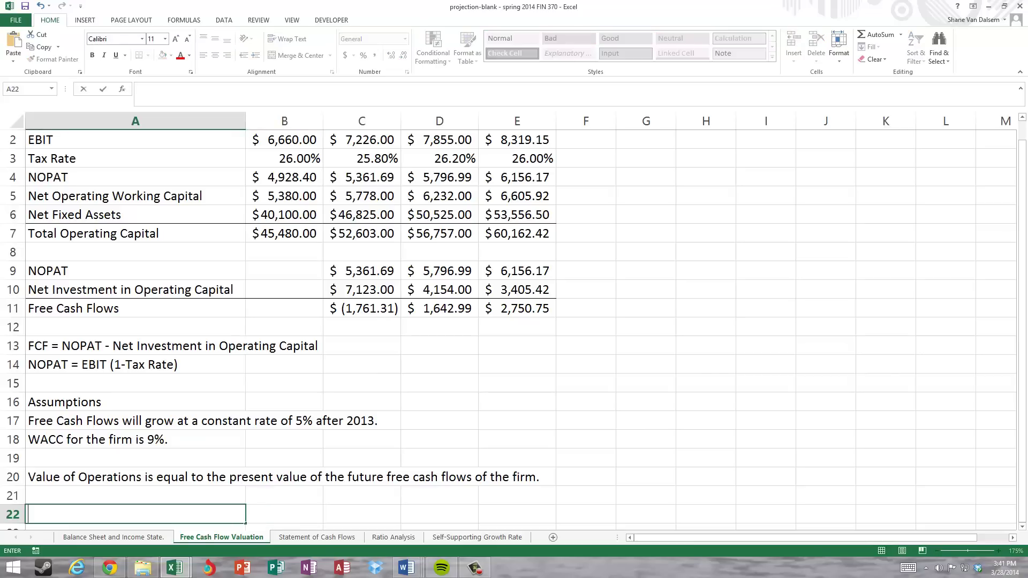
{"action": "type", "text": "Value ofperat"}
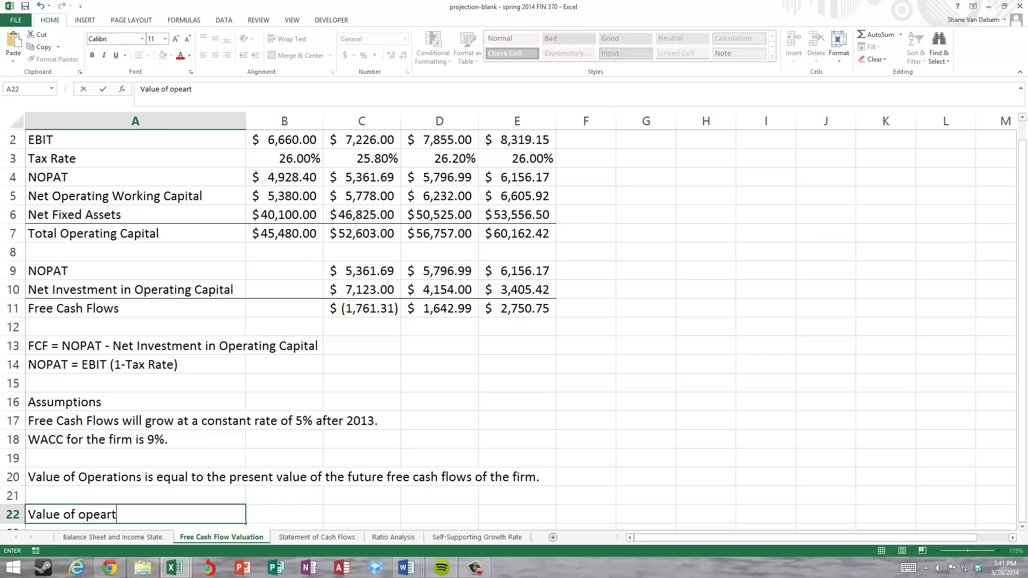
{"action": "key", "text": "BackSpace"}
{"action": "key", "text": "BackSpace"}
{"action": "key", "text": "BackSpace"}
{"action": "key", "text": "BackSpace"}
{"action": "key", "text": "BackSpace"}
{"action": "key", "text": "BackSpace"}
{"action": "type", "text": "Operations at the "}
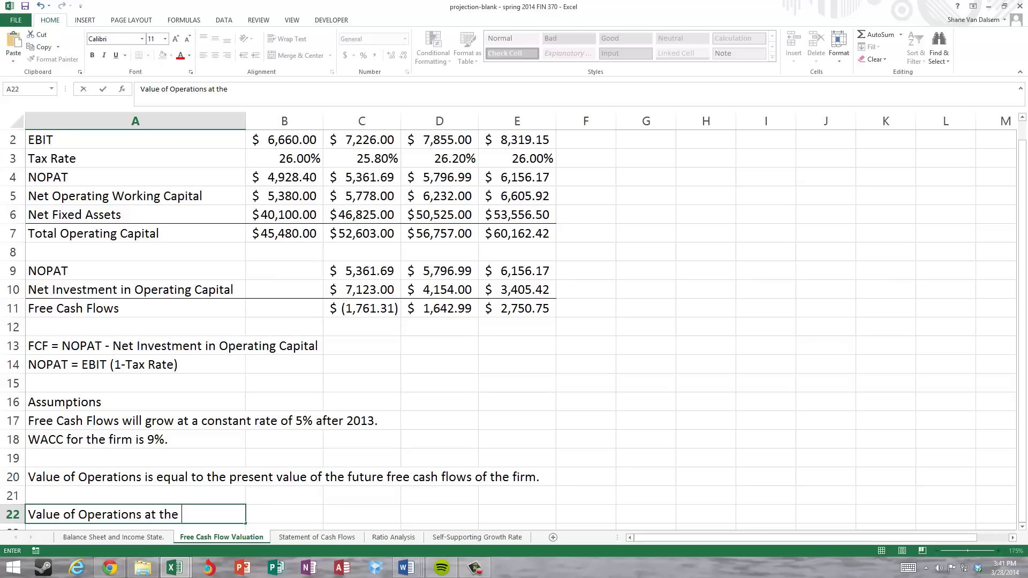
{"action": "type", "text": "end of 2012"}
Calculate the value of operations in C22 as =E11/(0.09-0.05) and apply the dollar Accounting format.
{"action": "left_click", "coordinate": [362, 514]}
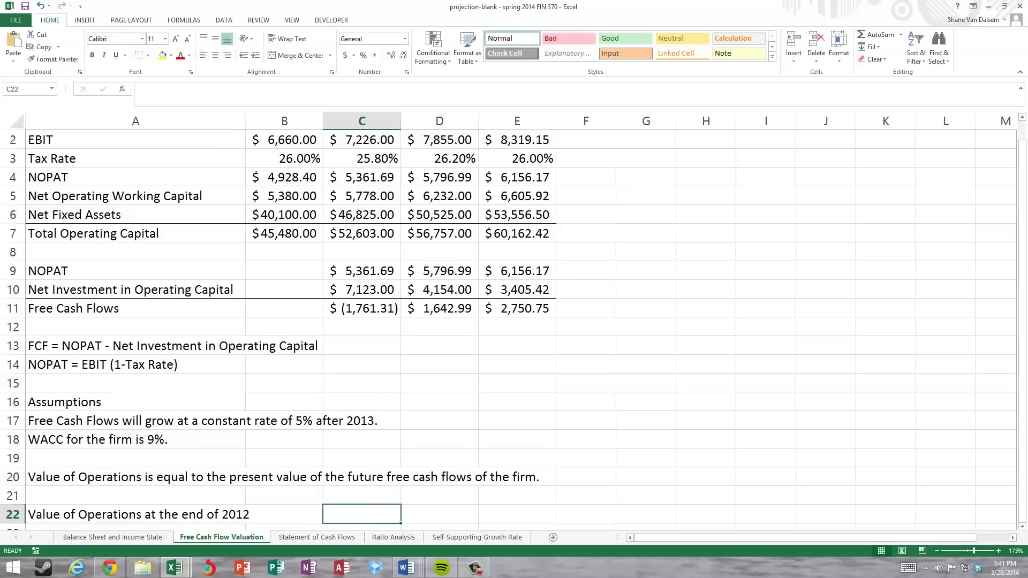
{"action": "type", "text": "="}
{"action": "key", "text": "Up"}
{"action": "key", "text": "Up"}
{"action": "key", "text": "Up"}
{"action": "key", "text": "Up"}
{"action": "key", "text": "Up"}
{"action": "key", "text": "Up"}
{"action": "key", "text": "Up"}
{"action": "key", "text": "Up"}
{"action": "key", "text": "Up"}
{"action": "key", "text": "Up"}
{"action": "key", "text": "Up"}
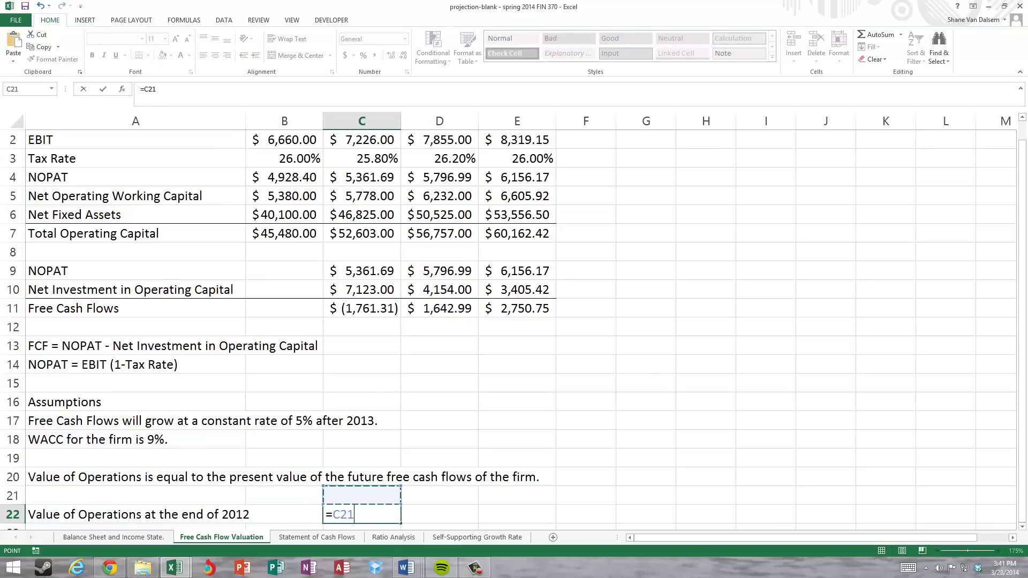
{"action": "key", "text": "Right"}
{"action": "key", "text": "Right"}
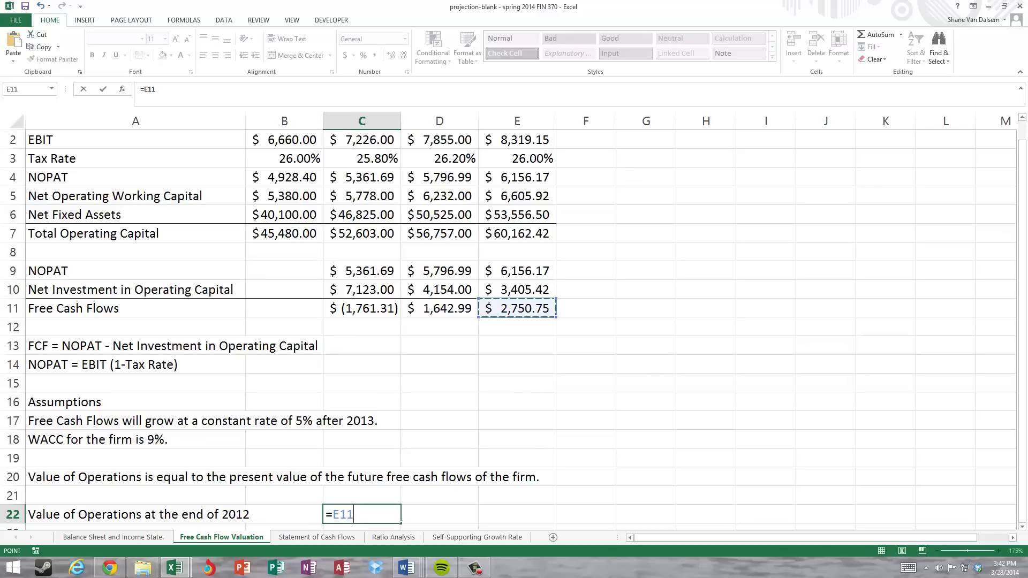
{"action": "type", "text": "/("}
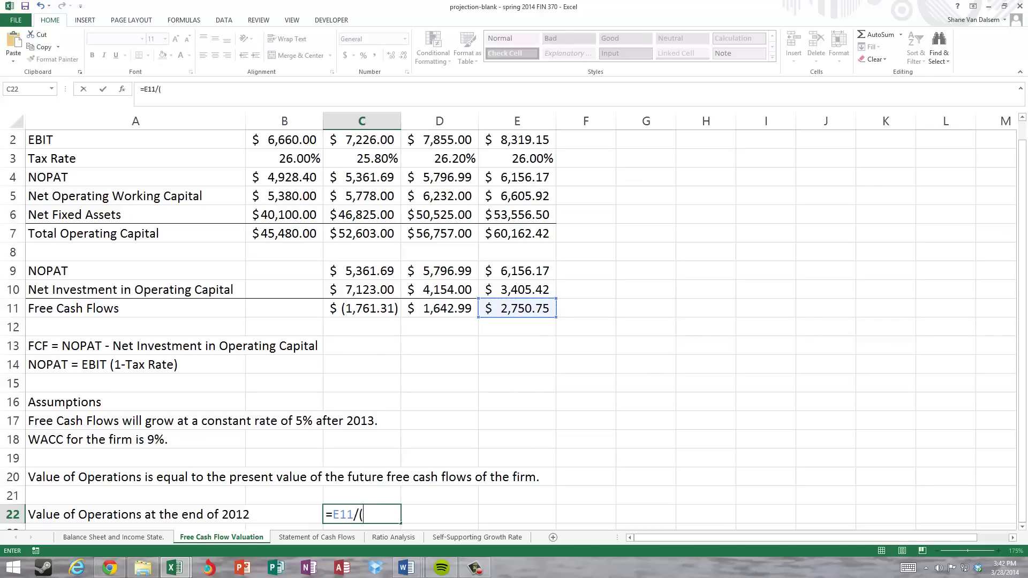
{"action": "type", "text": "0.09"}
{"action": "type", "text": "-0"}
{"action": "type", "text": ".05"}
{"action": "type", "text": ")"}
{"action": "key", "text": "Return"}
{"action": "key", "text": "Up"}
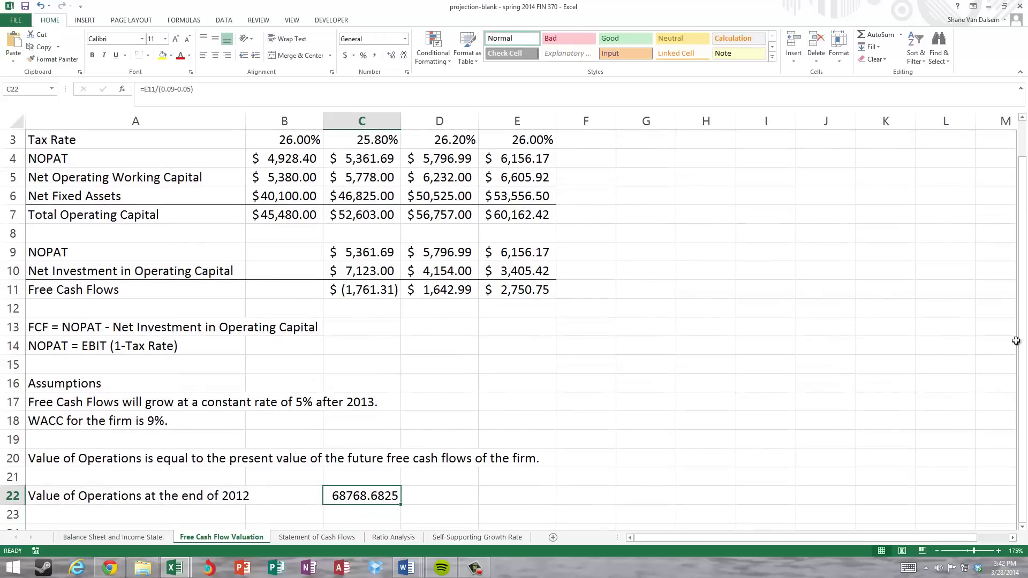
{"action": "left_click", "coordinate": [344, 55]}
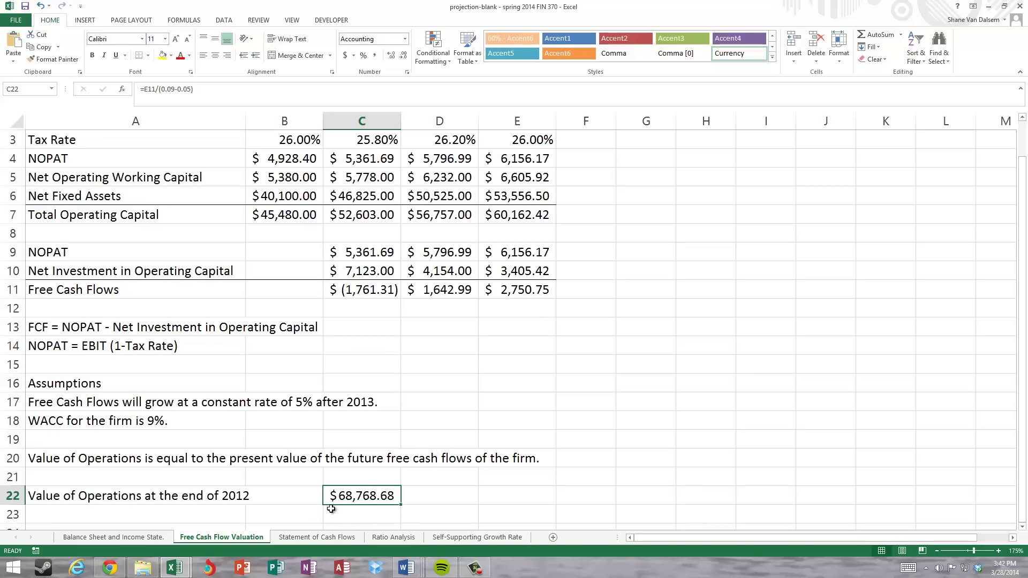
Enter the label "Add: Value of Non-operating Assets" in cell A23.
{"action": "left_click", "coordinate": [110, 512]}
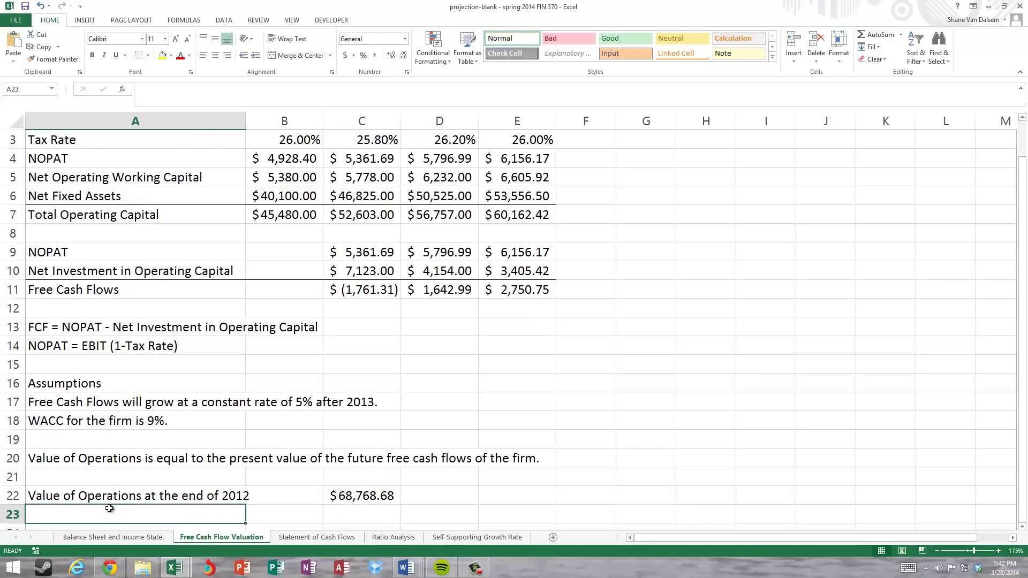
{"action": "scroll", "coordinate": [110, 509], "scroll_direction": "down", "scroll_amount": 1}
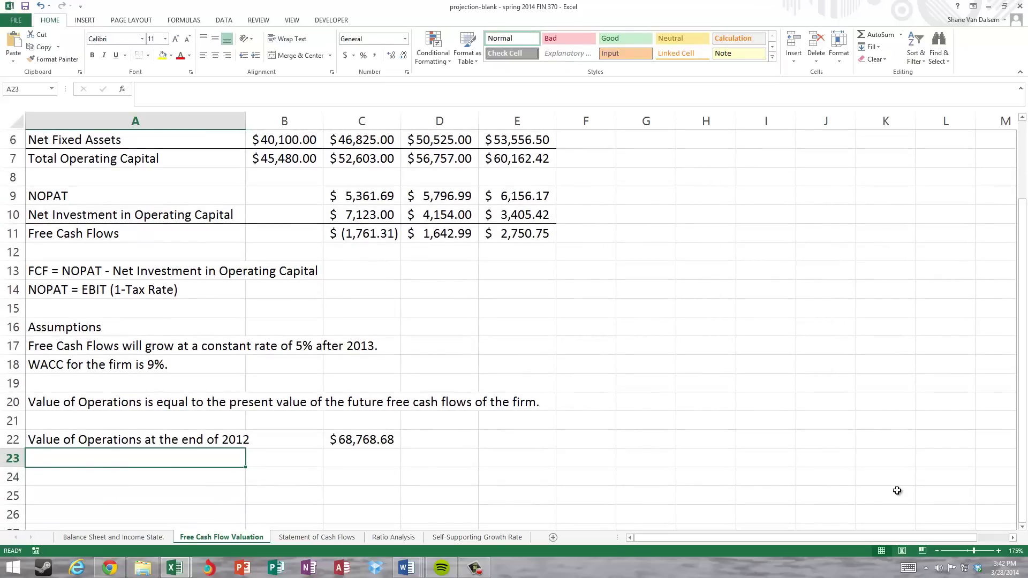
{"action": "type", "text": "Add"}
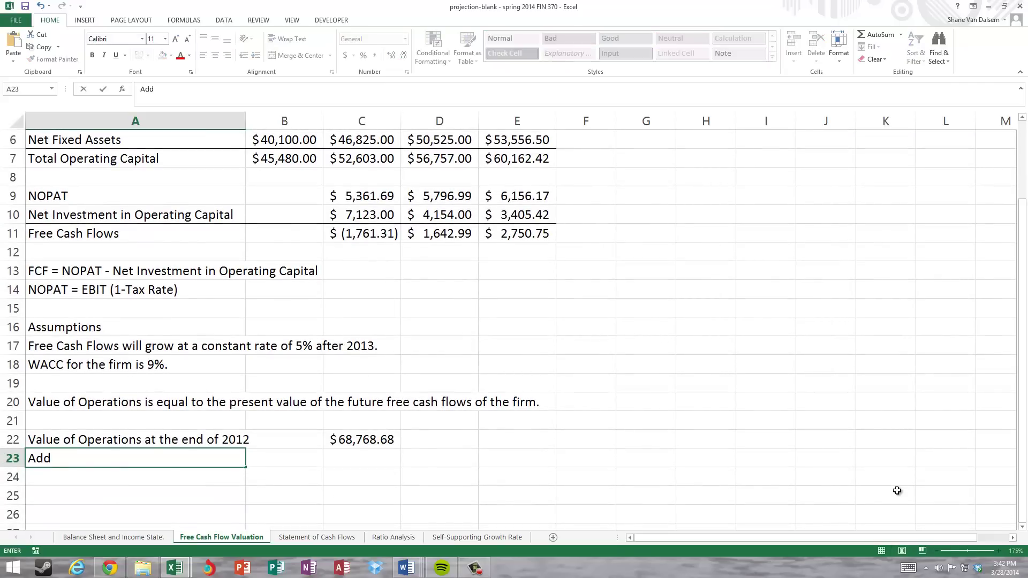
{"action": "type", "text": ": Value of Non-O"}
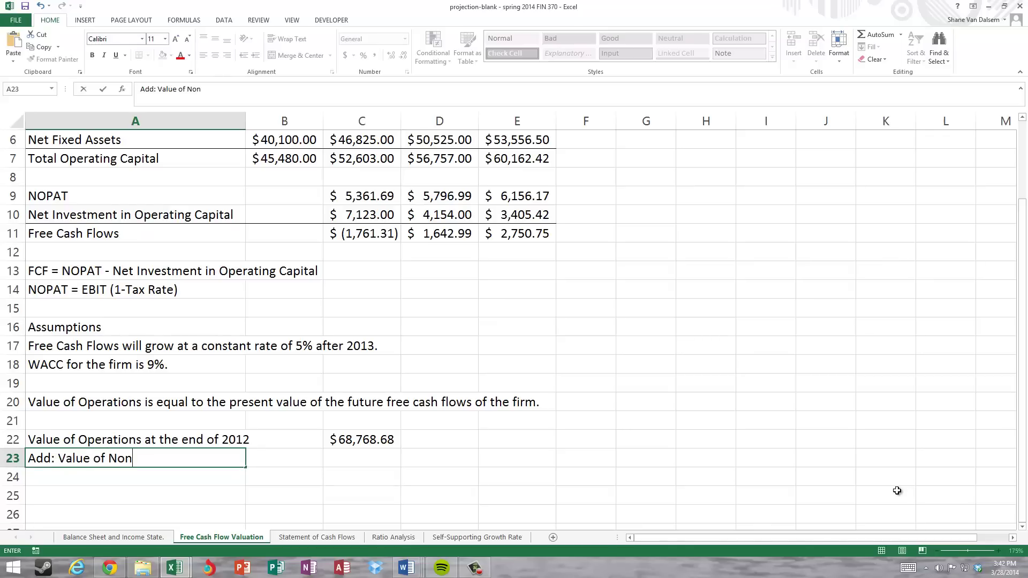
{"action": "key", "text": "BackSpace"}
{"action": "type", "text": "operatig"}
{"action": "key", "text": "BackSpace"}
{"action": "type", "text": "ng assets"}
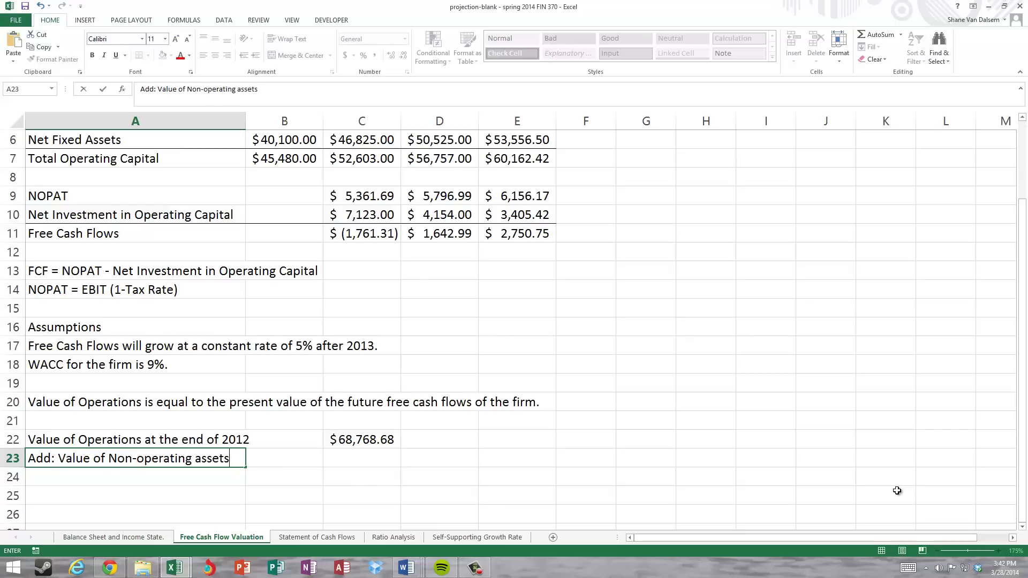
{"action": "key", "text": "BackSpace"}
{"action": "key", "text": "BackSpace"}
{"action": "key", "text": "BackSpace"}
{"action": "key", "text": "BackSpace"}
{"action": "key", "text": "BackSpace"}
{"action": "key", "text": "BackSpace"}
{"action": "type", "text": "Assets"}
{"action": "key", "text": "Tab"}
Calculate non-operating assets in C23 by adding 2012 Short-Term Investments (D5) and Intangible Assets (D13) from the Balance Sheet and Income State. sheet.
{"action": "key", "text": "Tab"}
{"action": "type", "text": "="}
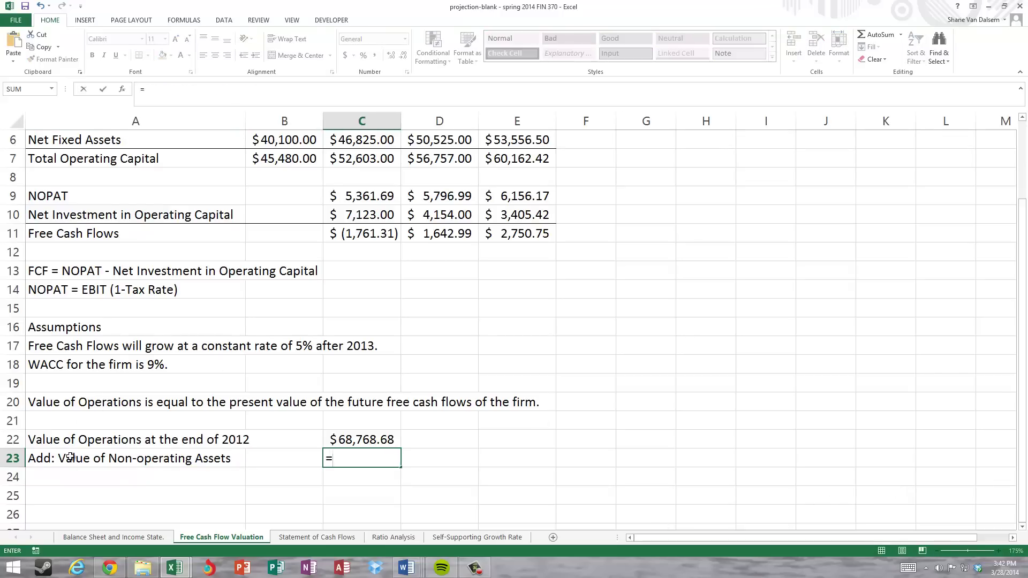
{"action": "left_click", "coordinate": [82, 537]}
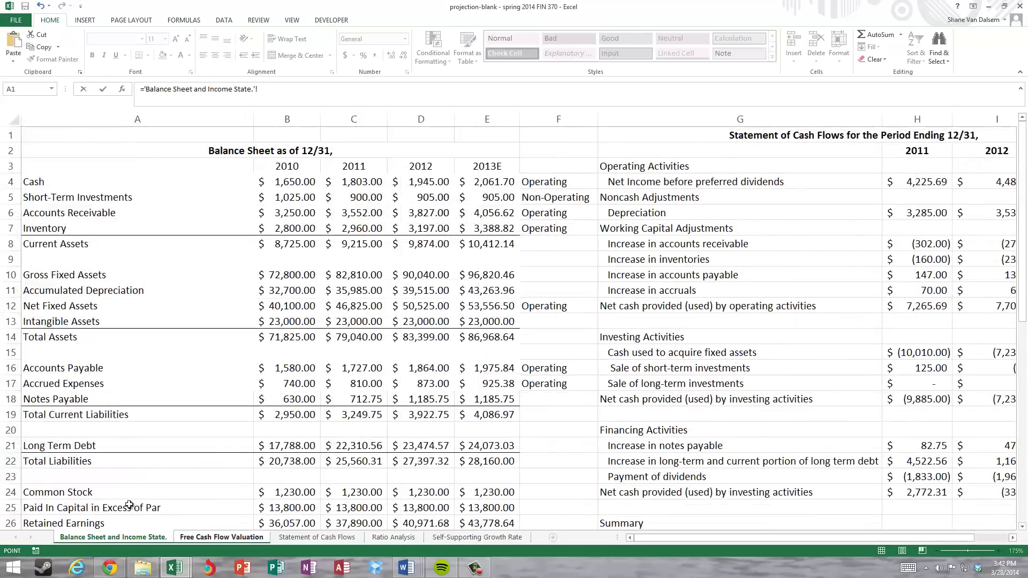
{"action": "left_click", "coordinate": [424, 198]}
{"action": "type", "text": "+"}
{"action": "left_click", "coordinate": [394, 321]}
{"action": "key", "text": "Return"}
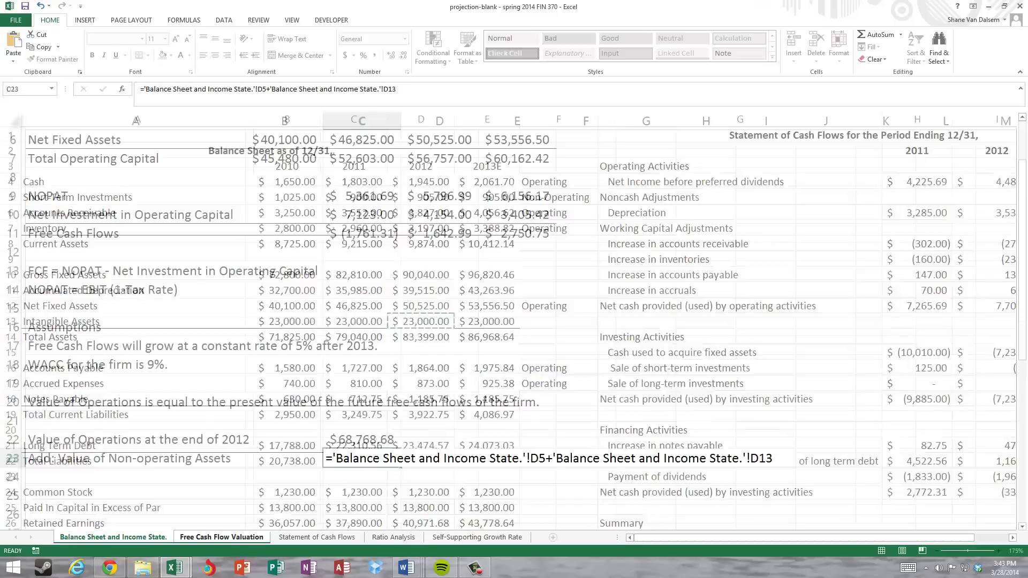
Enter the label "Total Corporate Value" in cell A24 below the non-operating assets row.
{"action": "key", "text": "Left"}
{"action": "key", "text": "Left"}
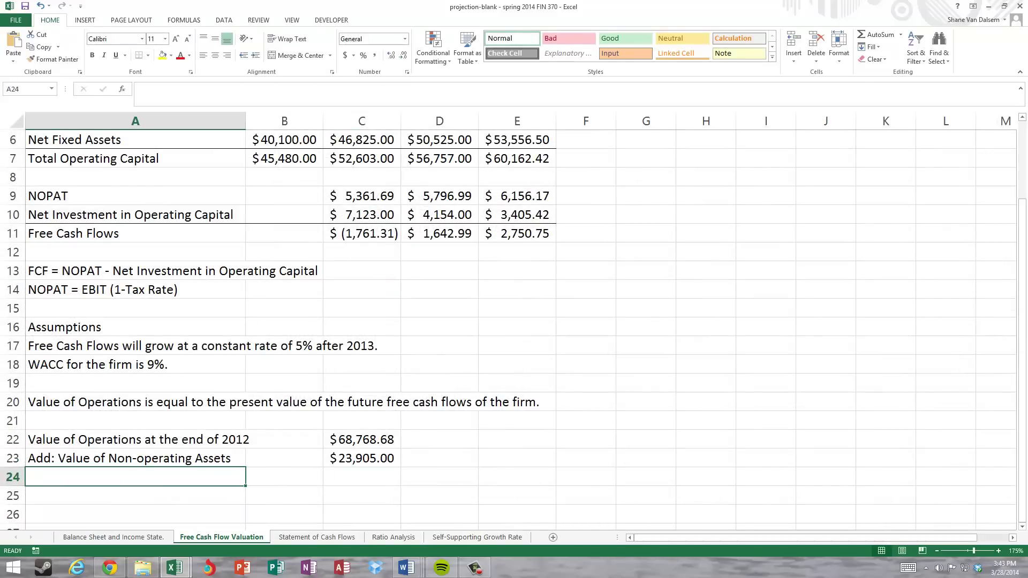
{"action": "type", "text": "Total "}
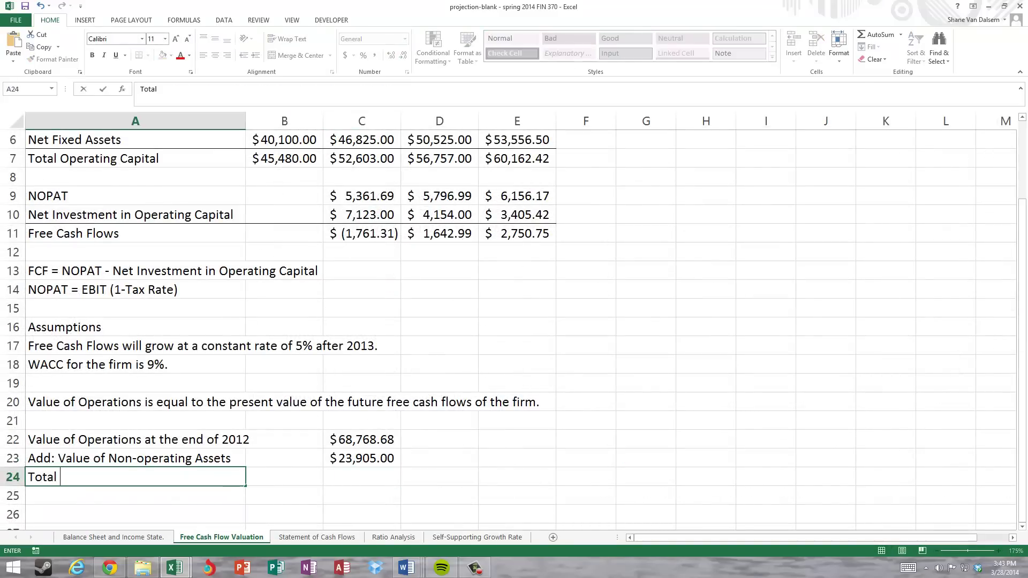
{"action": "type", "text": "Corporate Value"}
{"action": "key", "text": "Tab"}
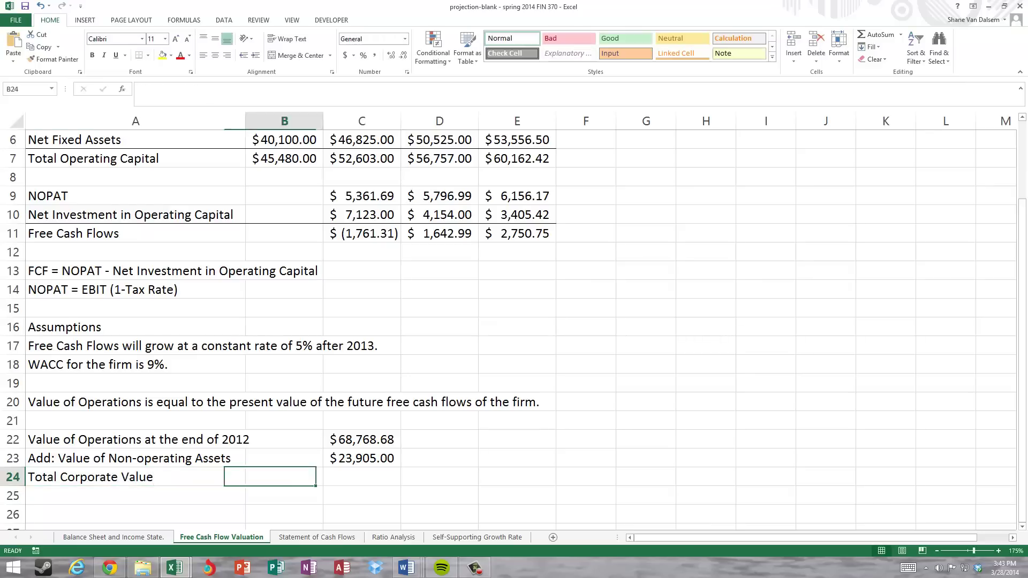
Calculate total corporate value in C24 as the sum of C22 and C23.
{"action": "left_click", "coordinate": [362, 476]}
{"action": "type", "text": "="}
{"action": "key", "text": "Up"}
{"action": "key", "text": "Up"}
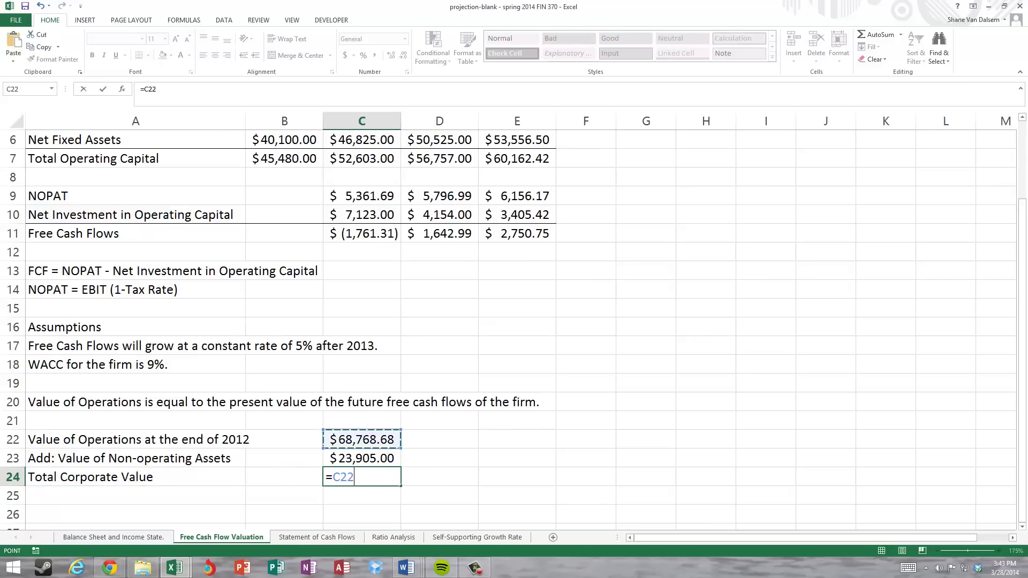
{"action": "type", "text": "+"}
{"action": "key", "text": "Up"}
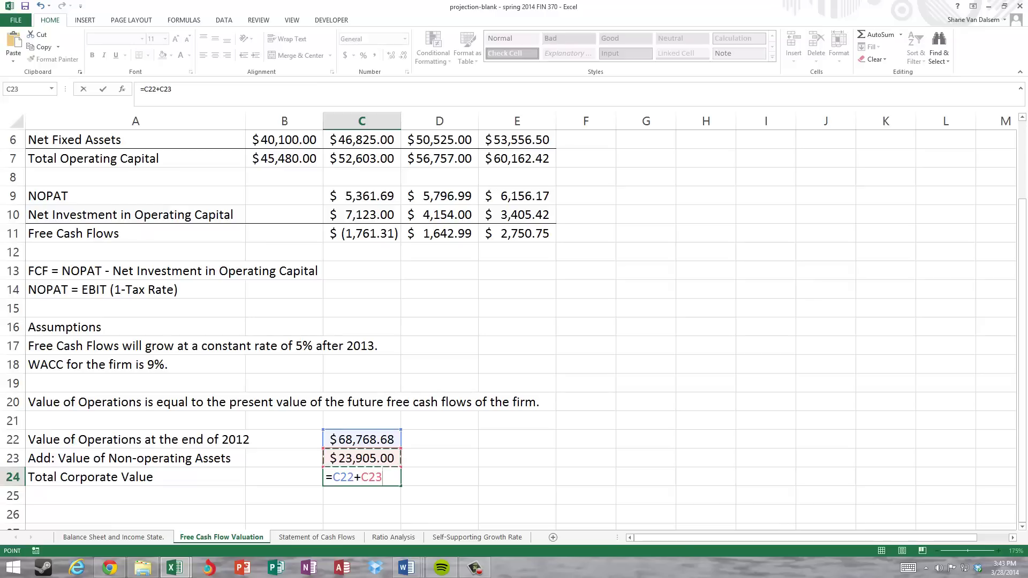
{"action": "key", "text": "Return"}
Enter the label "Less: Value of Interest-Bearing Debt" in cell A26, leaving row 25 blank.
{"action": "key", "text": "Down"}
{"action": "key", "text": "Left"}
{"action": "key", "text": "Left"}
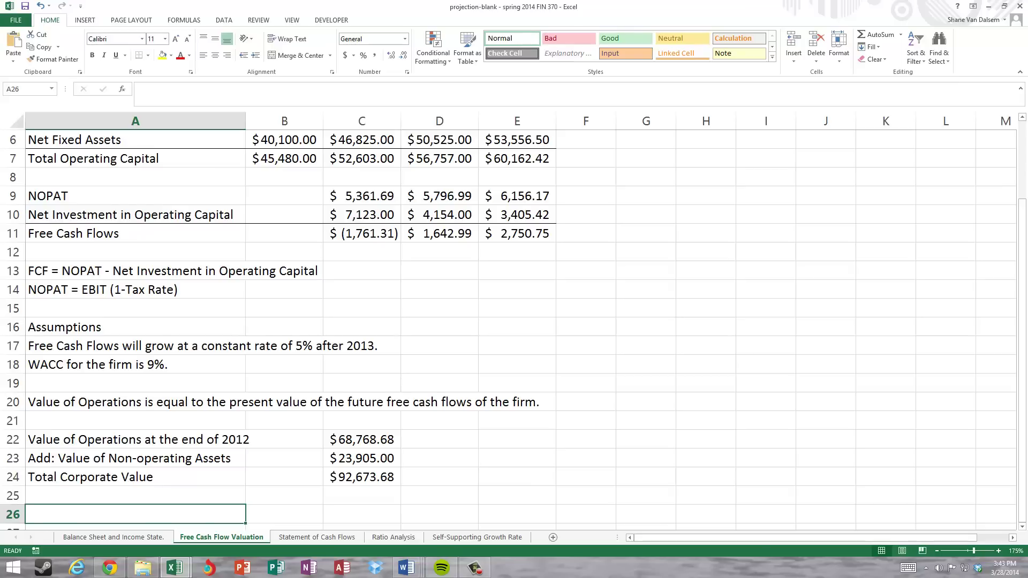
{"action": "type", "text": "Less: "}
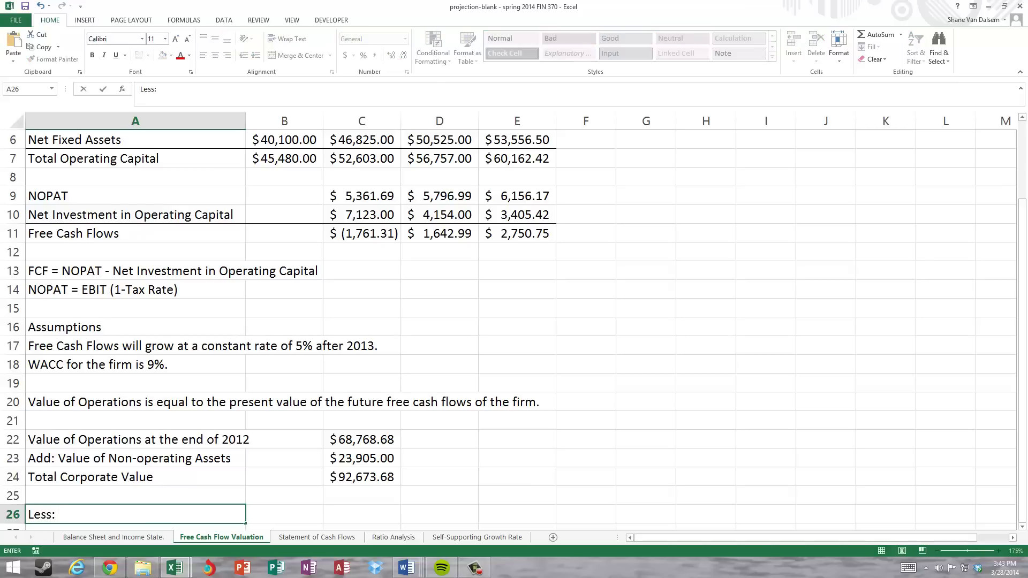
{"action": "type", "text": "Value of Interest0"}
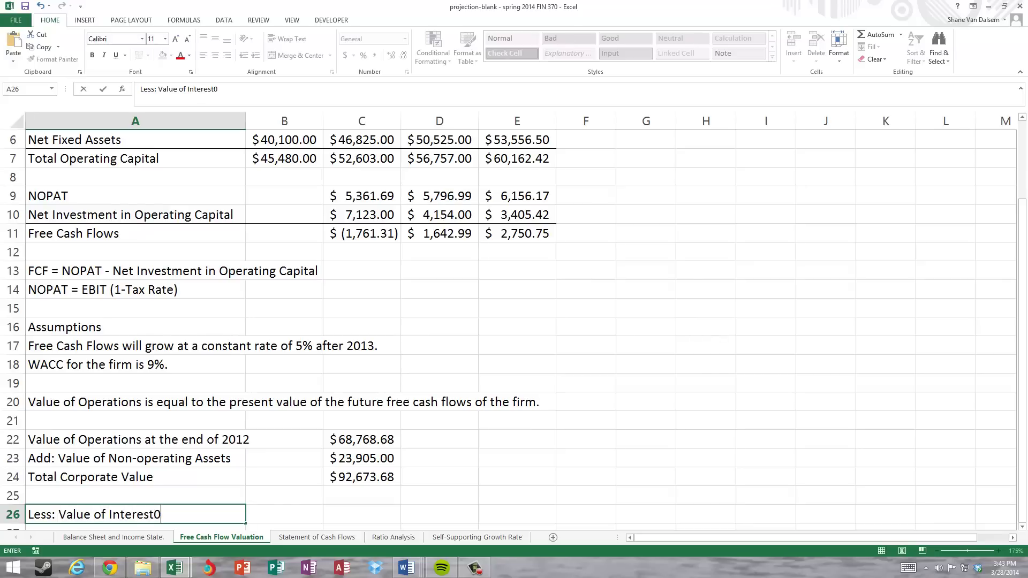
{"action": "key", "text": "BackSpace"}
{"action": "type", "text": "-Bearing Debt"}
{"action": "key", "text": "Tab"}
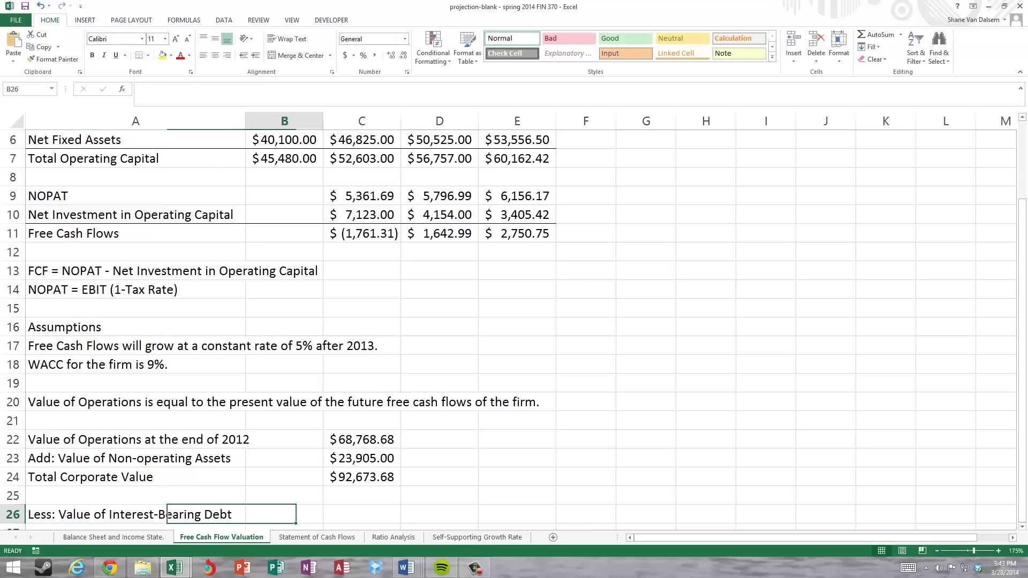
Calculate interest-bearing debt in C26 by adding 2012 Notes Payable (D18) and Long Term Debt (D21) from the Balance Sheet and Income State. sheet.
{"action": "key", "text": "Tab"}
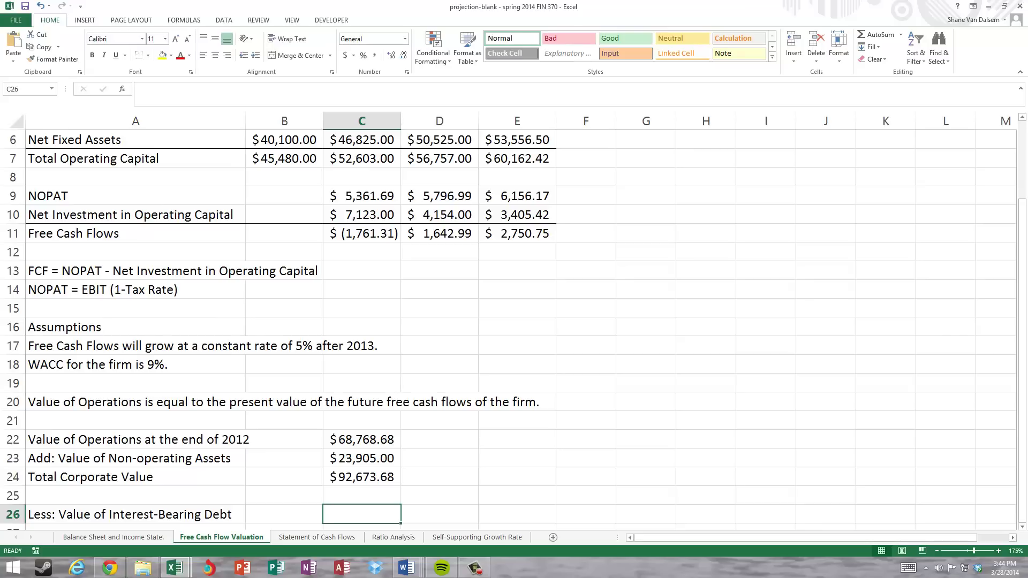
{"action": "type", "text": "="}
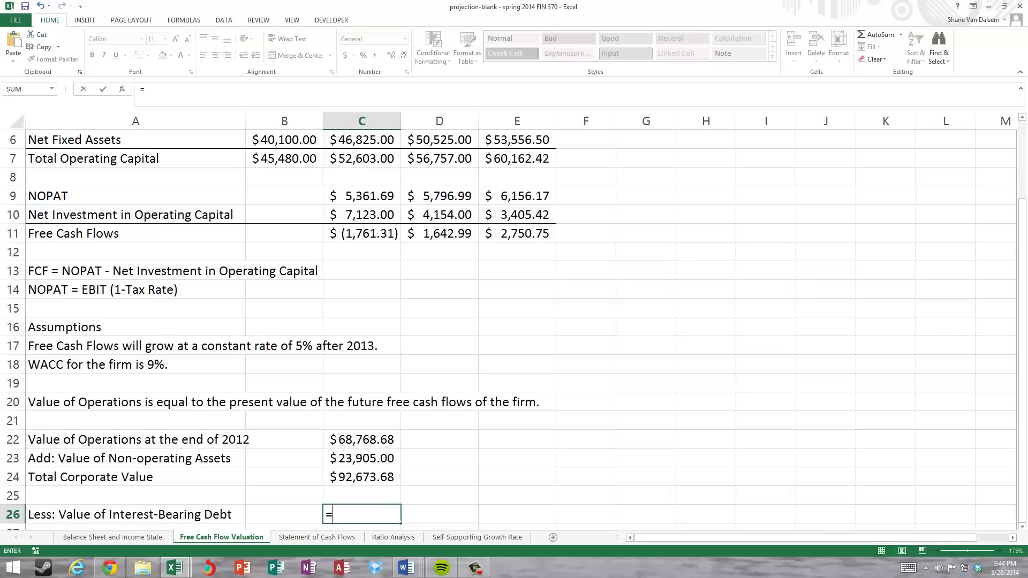
{"action": "left_click", "coordinate": [142, 537]}
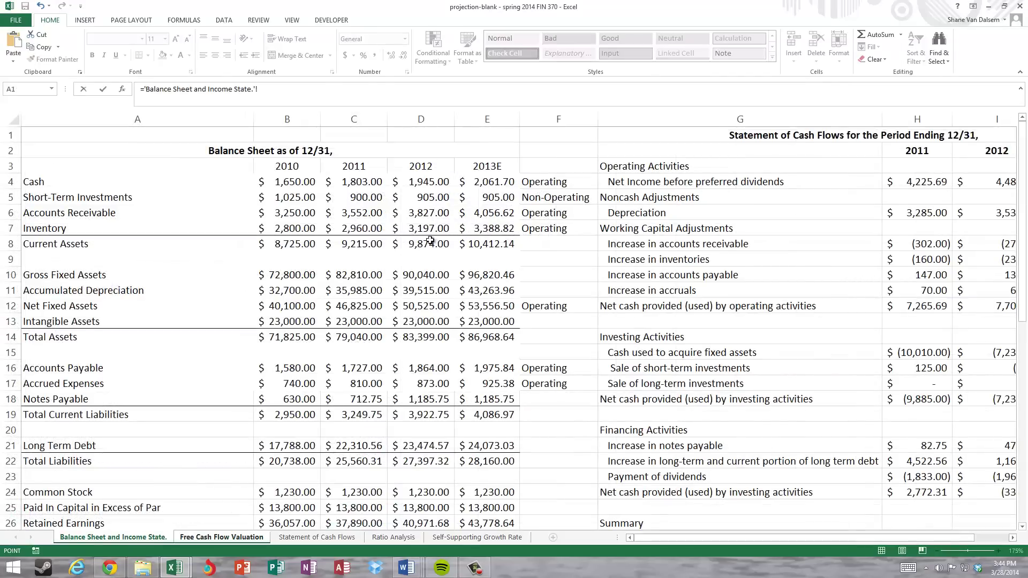
{"action": "left_click", "coordinate": [412, 396]}
{"action": "type", "text": "+"}
{"action": "left_click", "coordinate": [415, 449]}
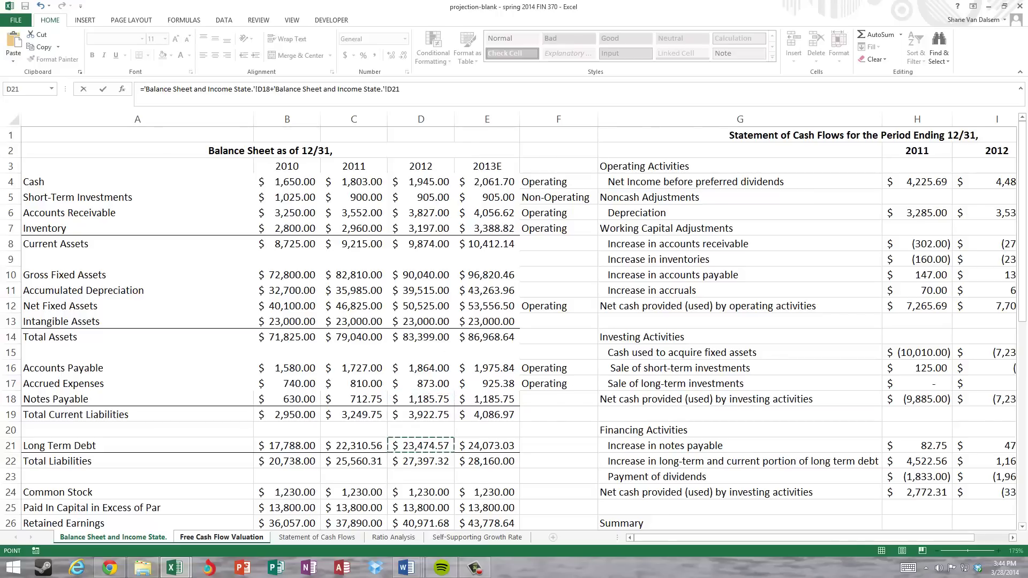
{"action": "key", "text": "Return"}
Enter the label "Intrinsic Value of the Firm's Equity" in cell A27 below the interest-bearing debt row.
{"action": "key", "text": "Left"}
{"action": "key", "text": "Left"}
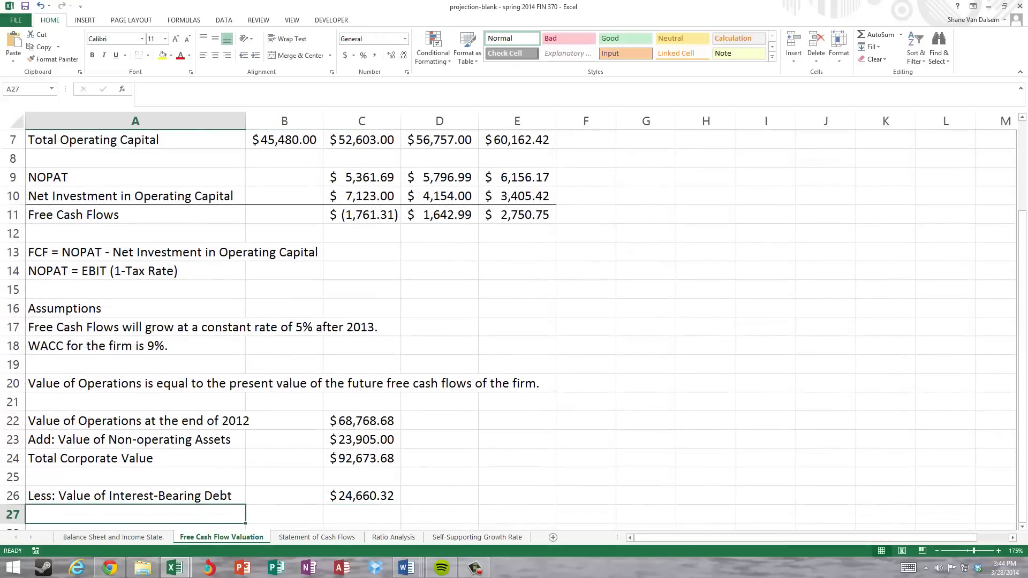
{"action": "type", "text": "Value"}
{"action": "key", "text": "BackSpace"}
{"action": "key", "text": "BackSpace"}
{"action": "key", "text": "BackSpace"}
{"action": "key", "text": "BackSpace"}
{"action": "key", "text": "BackSpace"}
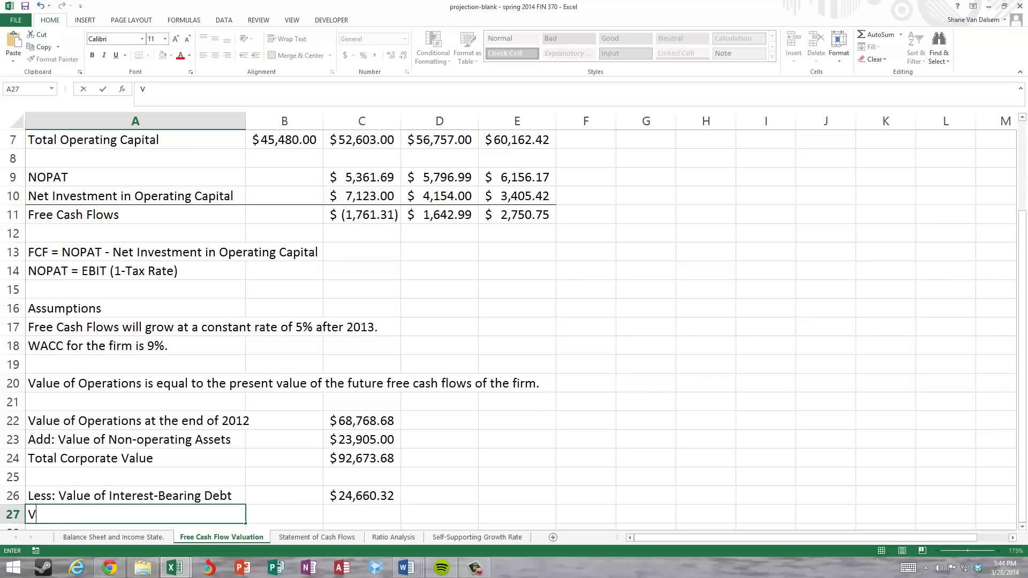
{"action": "type", "text": "M"}
{"action": "key", "text": "BackSpace"}
{"action": "type", "text": "Intrinis"}
{"action": "key", "text": "BackSpace"}
{"action": "key", "text": "BackSpace"}
{"action": "type", "text": "sic Value "}
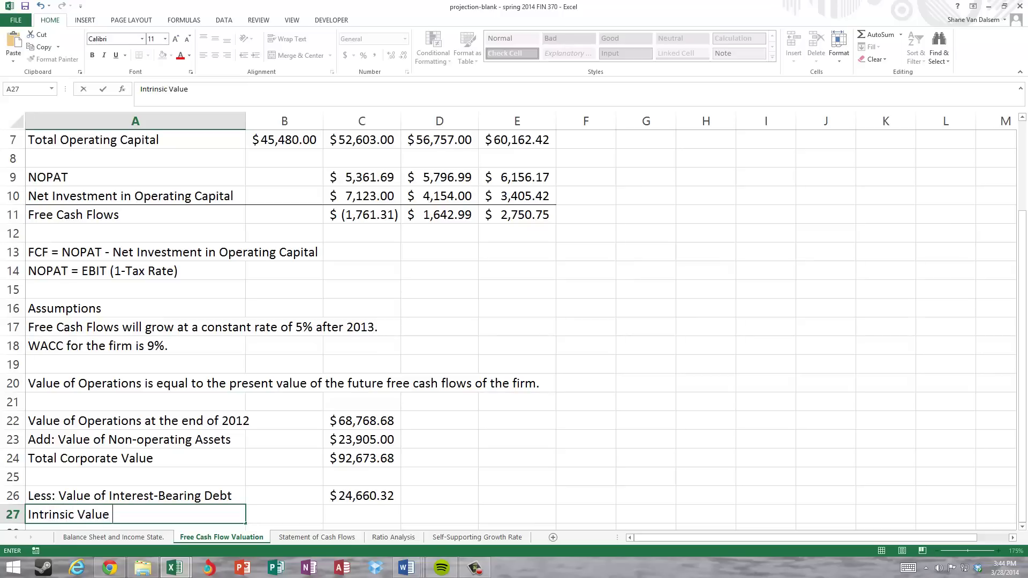
{"action": "type", "text": "of the Firm's Equity"}
Calculate the intrinsic value of equity in C27 as total corporate value (C24) minus interest-bearing debt (C26).
{"action": "key", "text": "Tab"}
{"action": "key", "text": "Tab"}
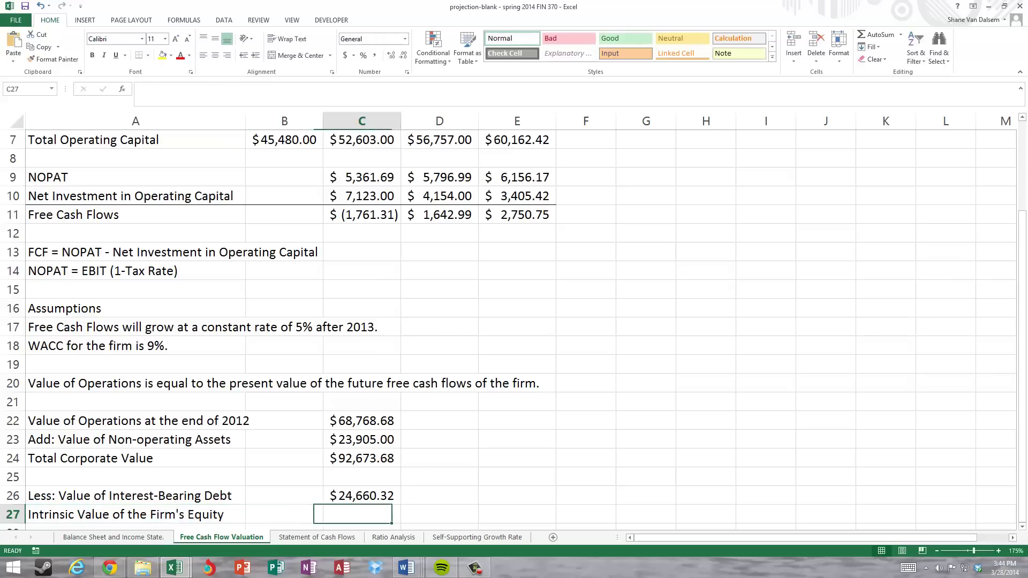
{"action": "type", "text": "="}
{"action": "key", "text": "Up"}
{"action": "key", "text": "Up"}
{"action": "key", "text": "Up"}
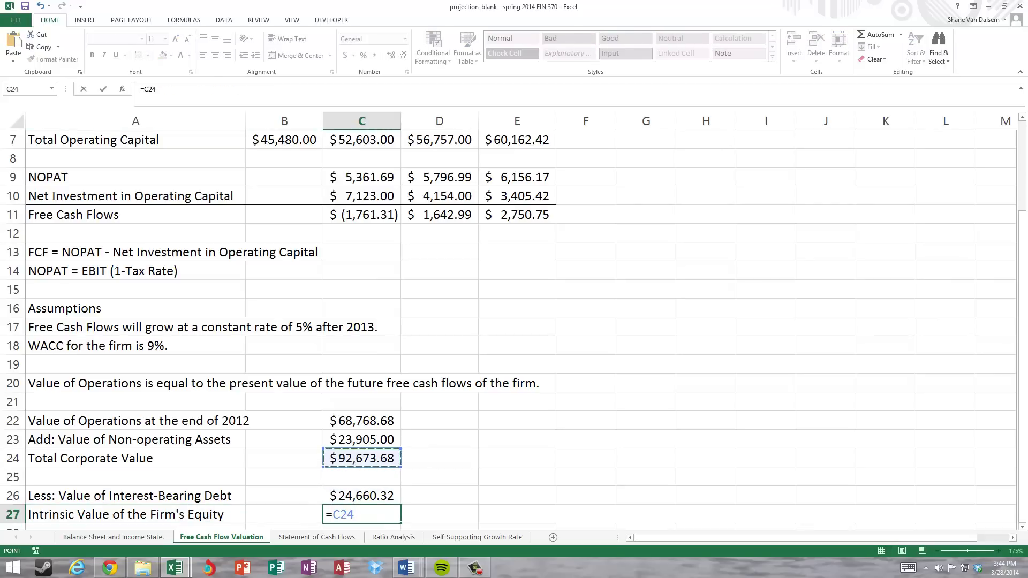
{"action": "type", "text": "-"}
{"action": "key", "text": "Up"}
{"action": "key", "text": "Return"}
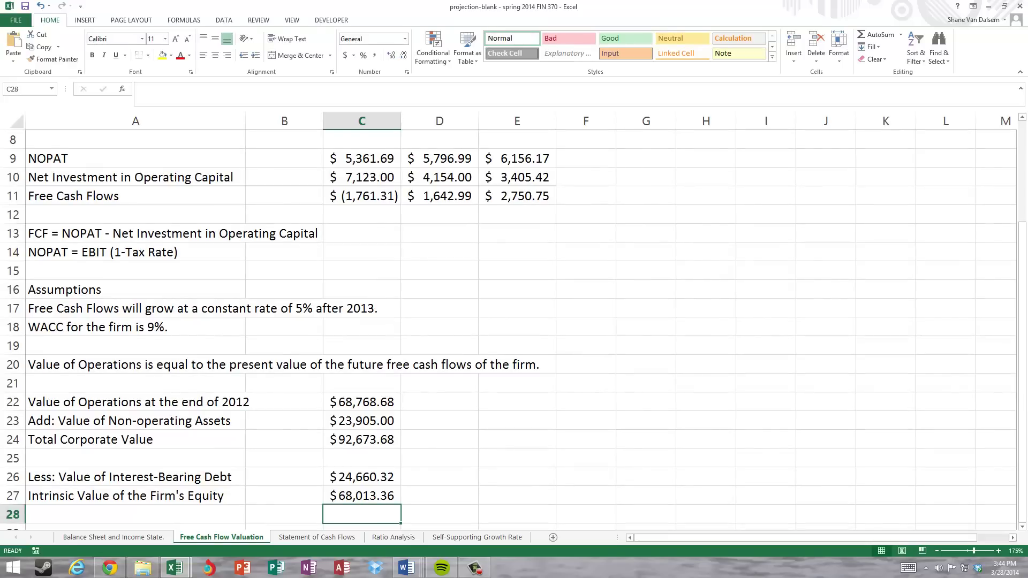
Enter the label "Divided by 1,000 shares outstanding" in cell A29, leaving row 28 blank.
{"action": "key", "text": "Home"}
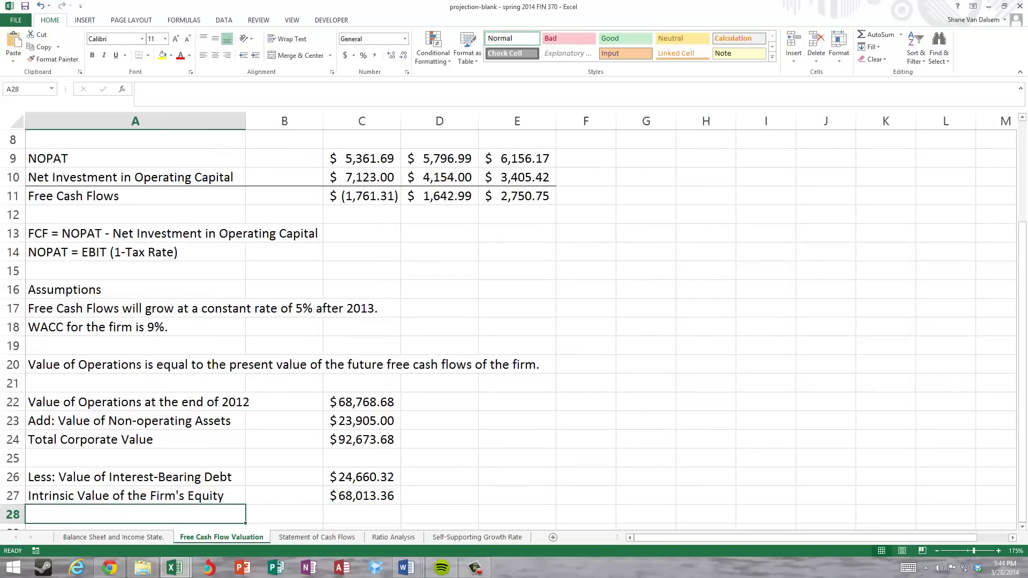
{"action": "key", "text": "Down"}
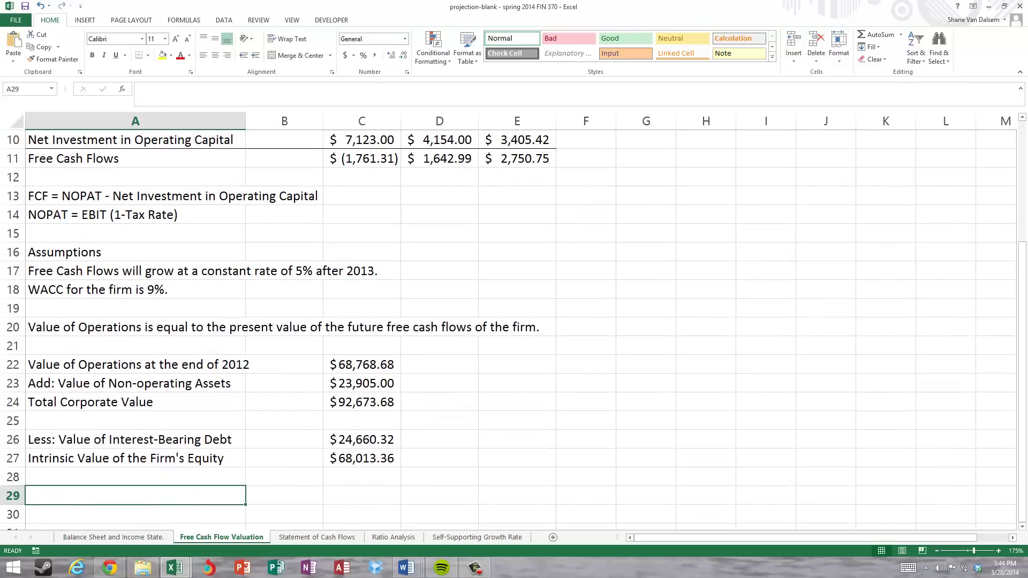
{"action": "type", "text": "Dividend"}
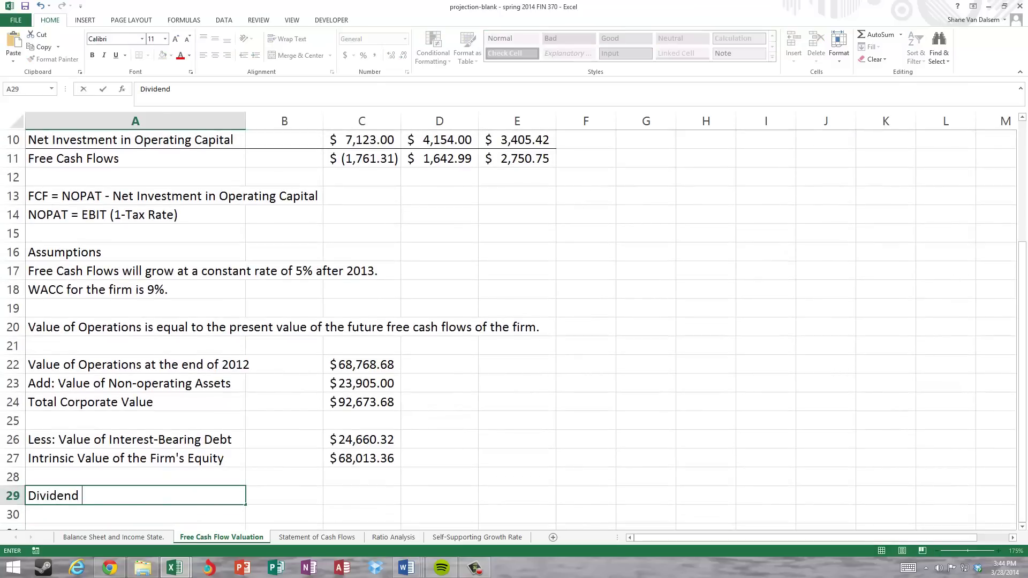
{"action": "key", "text": "BackSpace"}
{"action": "key", "text": "BackSpace"}
{"action": "type", "text": "d by 1,000 "}
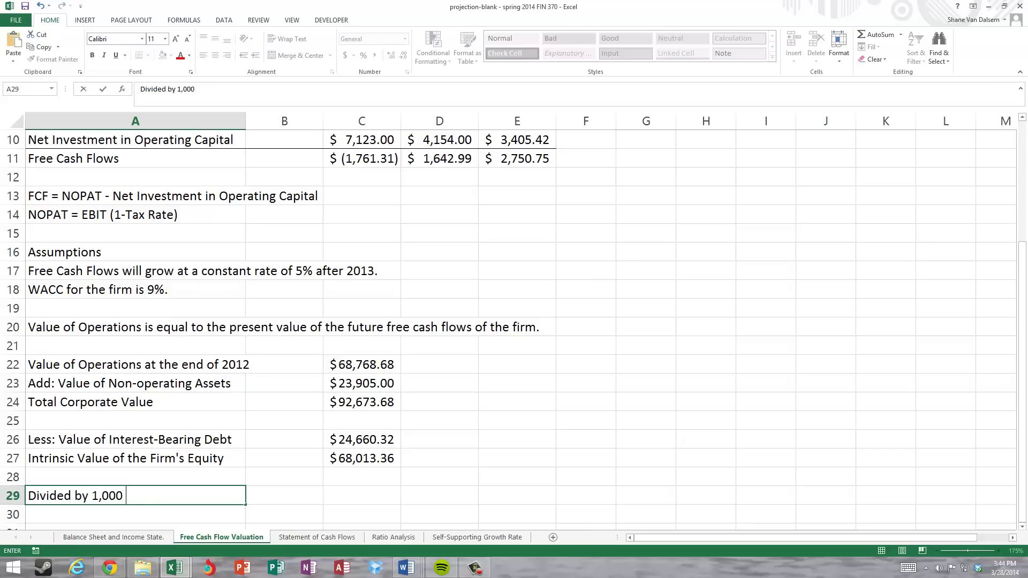
{"action": "type", "text": "shares outs"}
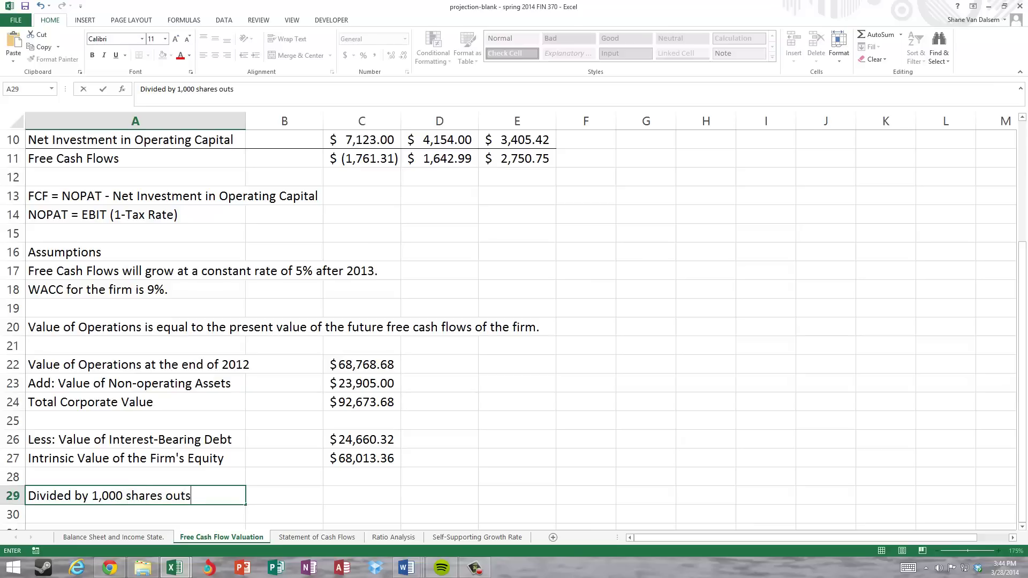
{"action": "type", "text": "tanding"}
{"action": "left_click", "coordinate": [362, 495]}
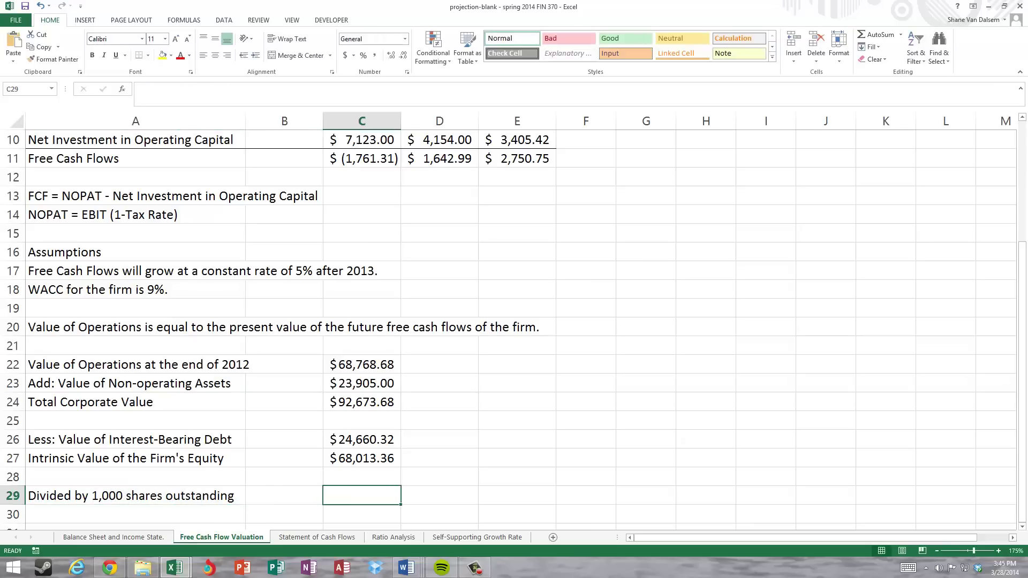
{"action": "type", "text": "="}
{"action": "key", "text": "Up"}
{"action": "key", "text": "Up"}
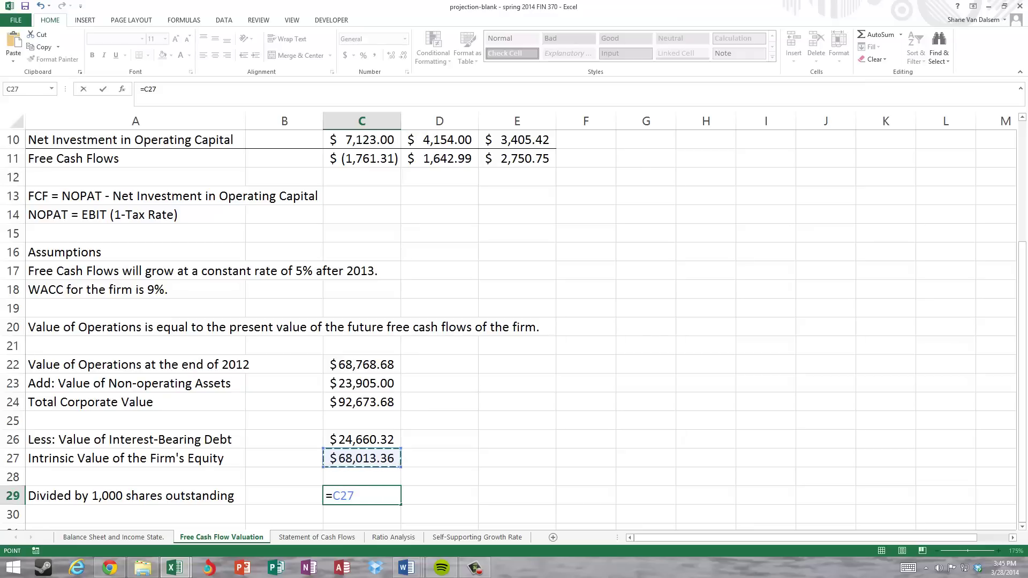
{"action": "type", "text": "/"}
{"action": "key", "text": "BackSpace"}
{"action": "key", "text": "BackSpace"}
{"action": "key", "text": "BackSpace"}
{"action": "key", "text": "BackSpace"}
{"action": "key", "text": "BackSpace"}
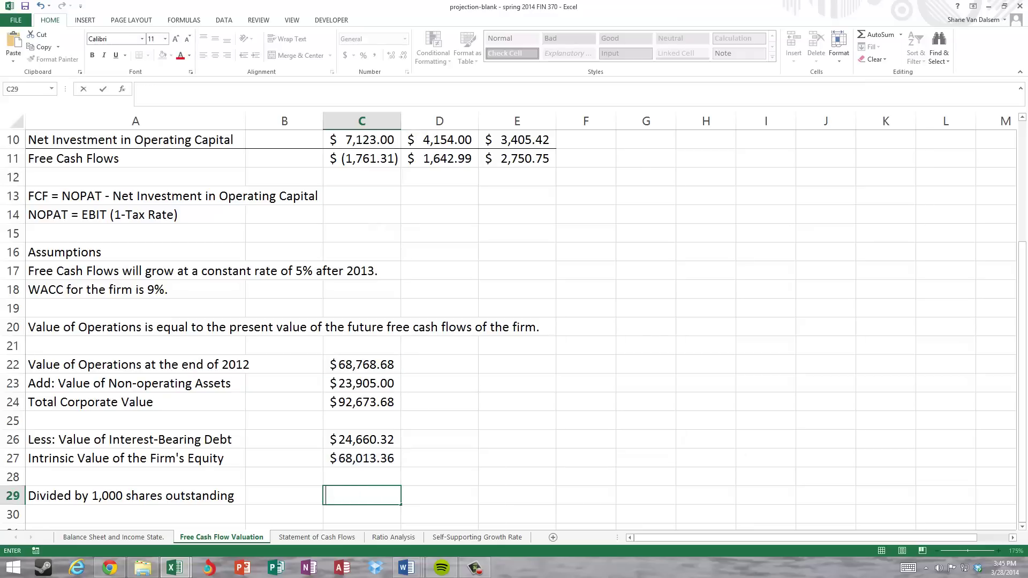
Enter 1000 as the number of shares in C29 and the label "Intrinsic Value per Share" in A30.
{"action": "type", "text": "1000"}
{"action": "key", "text": "Return"}
{"action": "key", "text": "Left"}
{"action": "key", "text": "Left"}
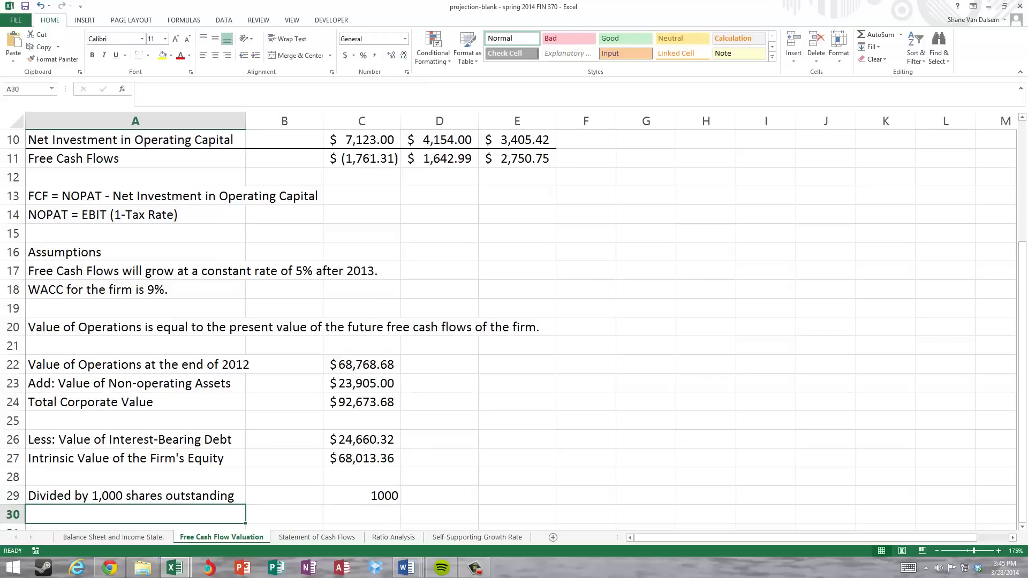
{"action": "type", "text": "Value"}
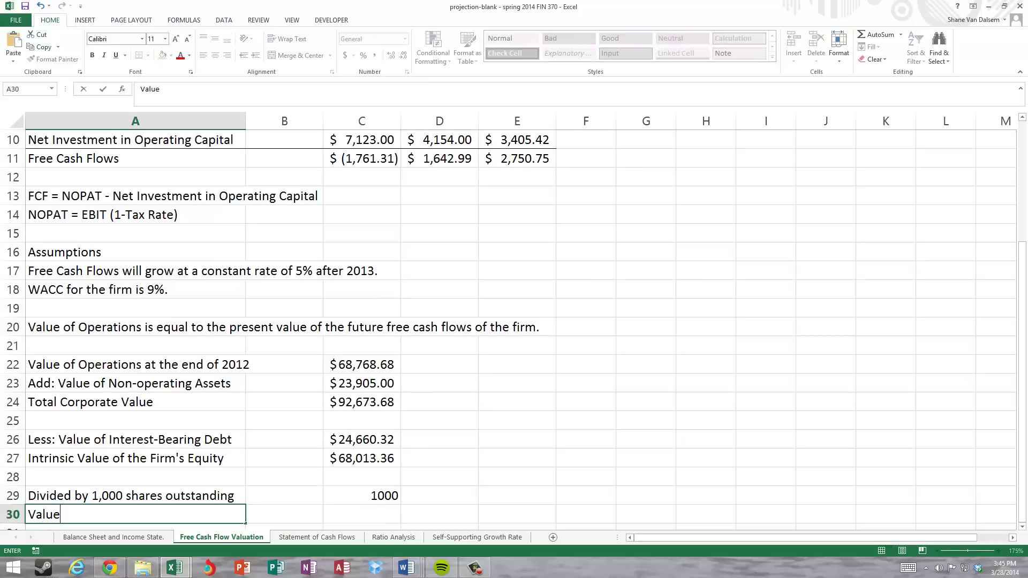
{"action": "key", "text": "BackSpace"}
{"action": "key", "text": "BackSpace"}
{"action": "key", "text": "BackSpace"}
{"action": "key", "text": "BackSpace"}
{"action": "key", "text": "BackSpace"}
{"action": "type", "text": "Intrinsic Value "}
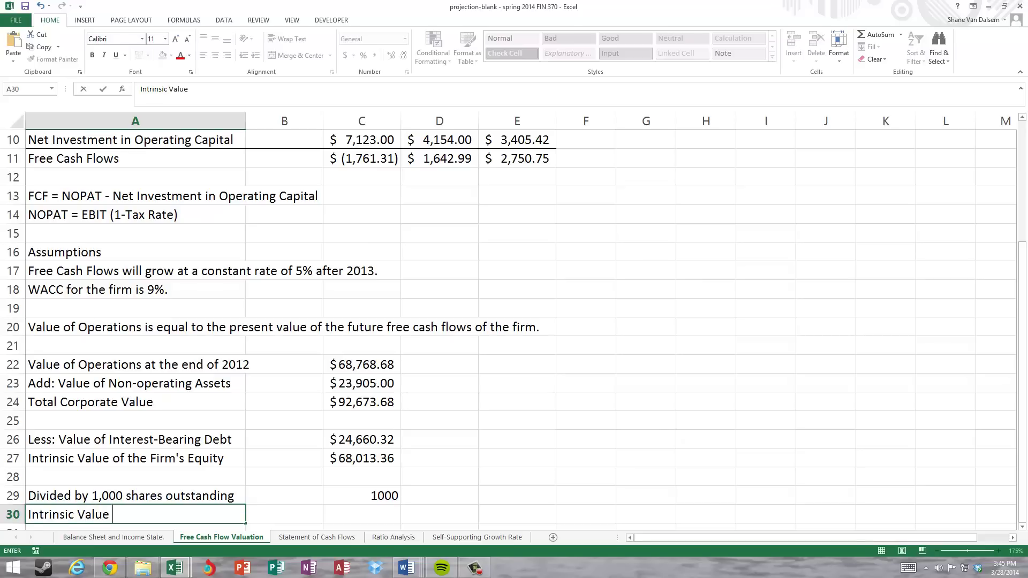
{"action": "type", "text": "per Share"}
Calculate the intrinsic value per share in C30 by dividing the equity value (C27) by the shares outstanding (C29).
{"action": "left_click", "coordinate": [361, 514]}
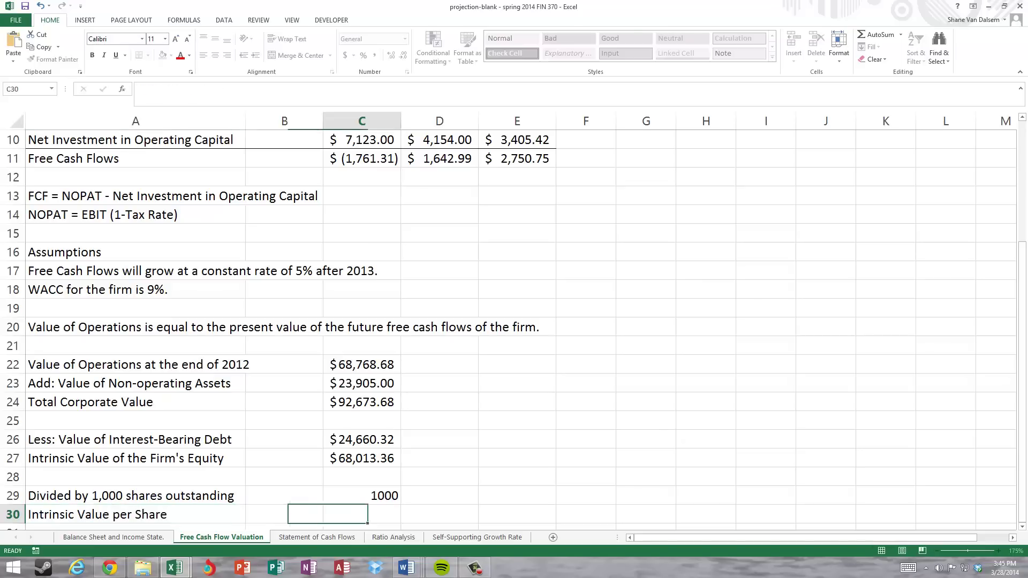
{"action": "type", "text": "="}
{"action": "key", "text": "Up"}
{"action": "key", "text": "Up"}
{"action": "key", "text": "Up"}
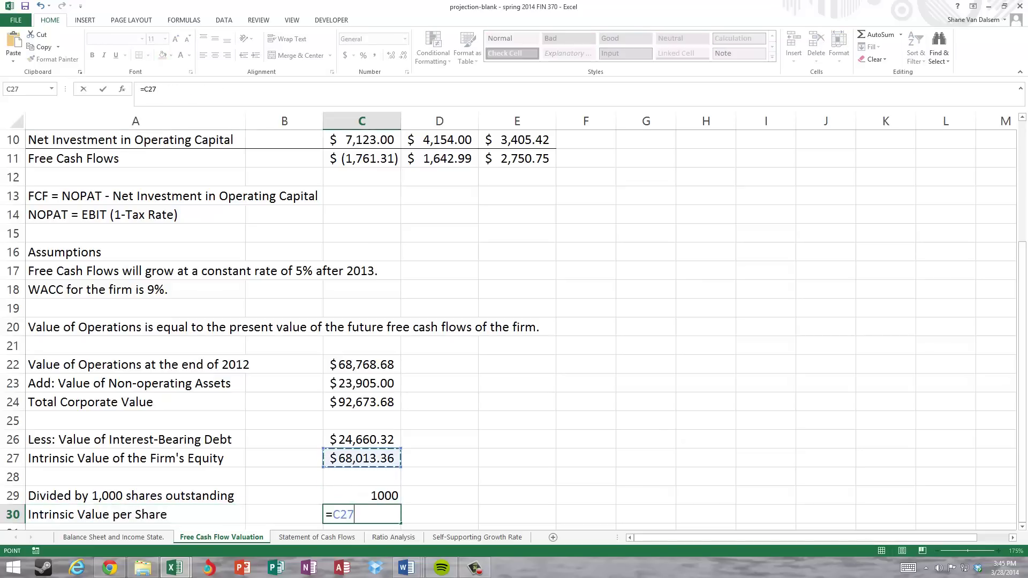
{"action": "type", "text": "/"}
{"action": "key", "text": "Up"}
{"action": "key", "text": "Return"}
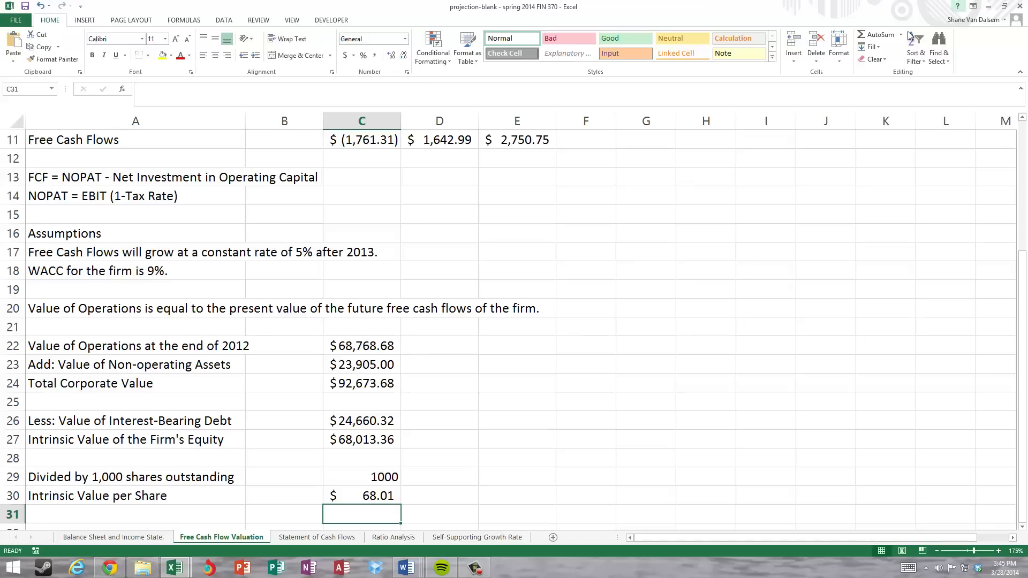
{"action": "left_click", "coordinate": [474, 567]}
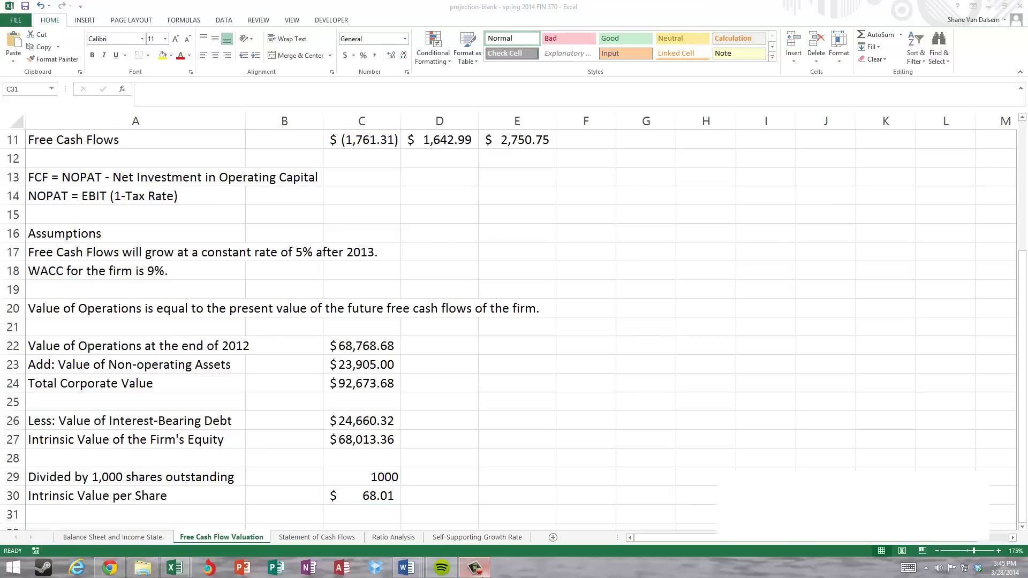